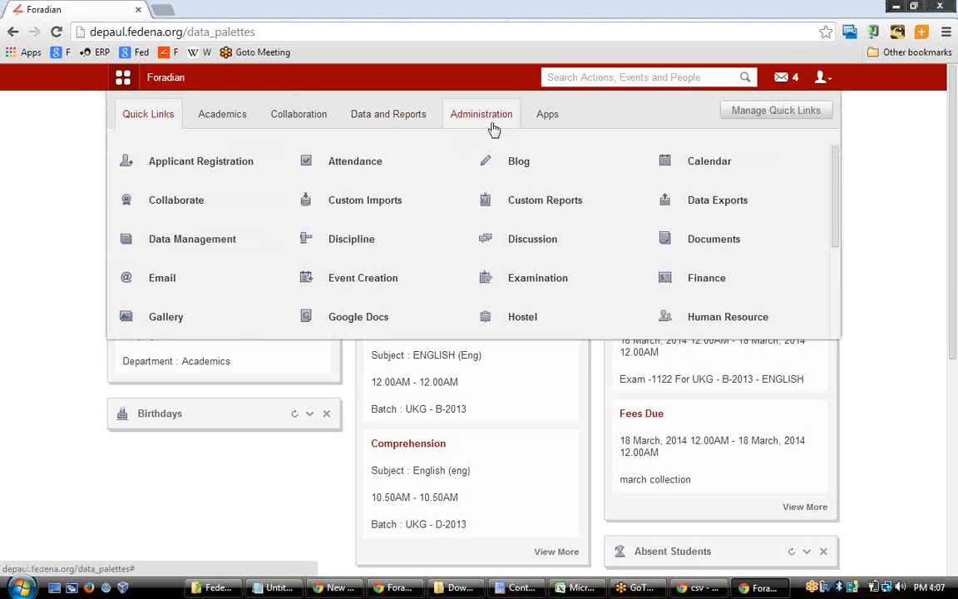
Open the HR settings from the Human Resource module
{"action": "left_click", "coordinate": [492, 121]}
{"action": "left_click", "coordinate": [578, 162]}
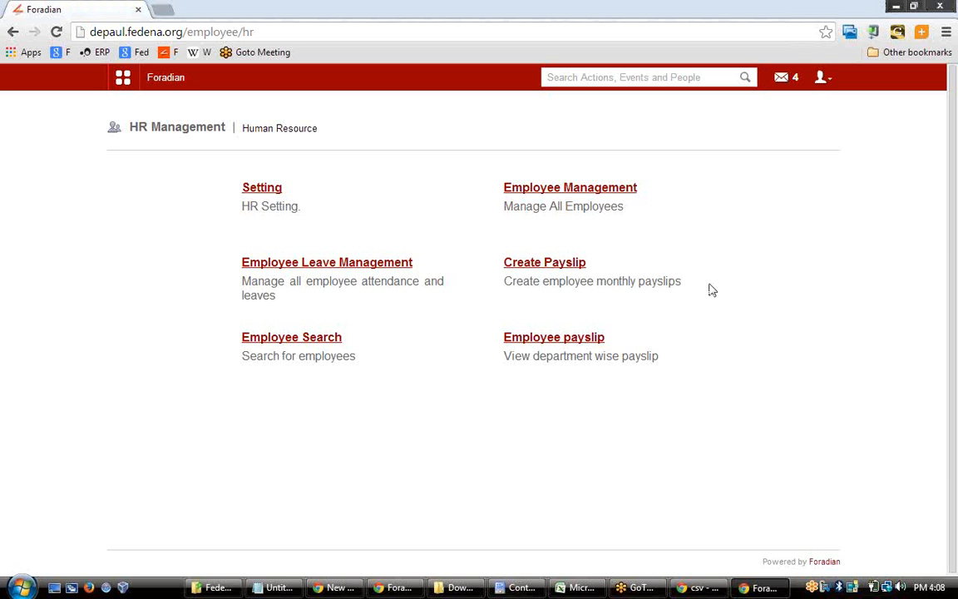
{"action": "left_click", "coordinate": [264, 190]}
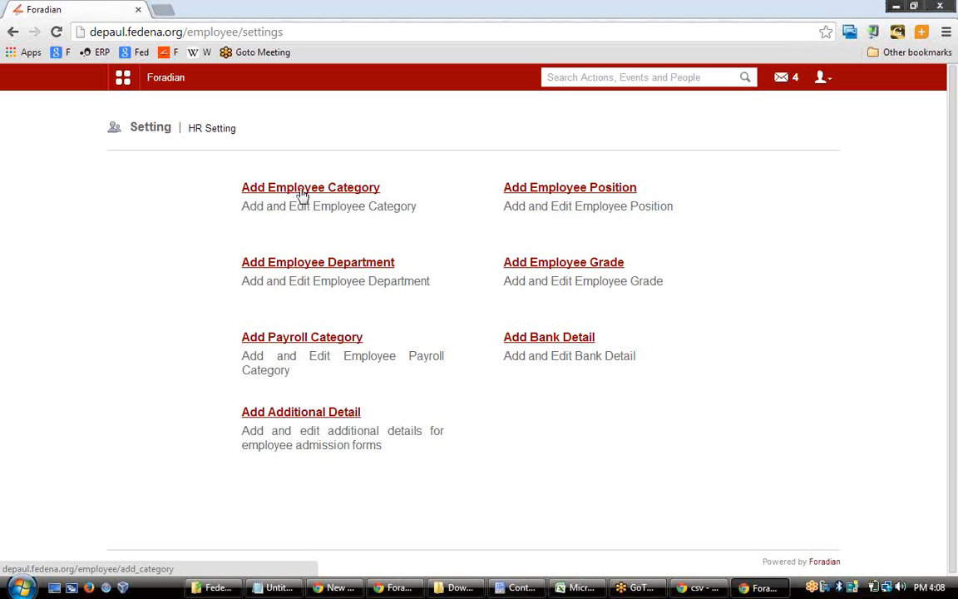
Create an active employee category named "Category 001" with the prefix "cat 001"
{"action": "left_click", "coordinate": [301, 193]}
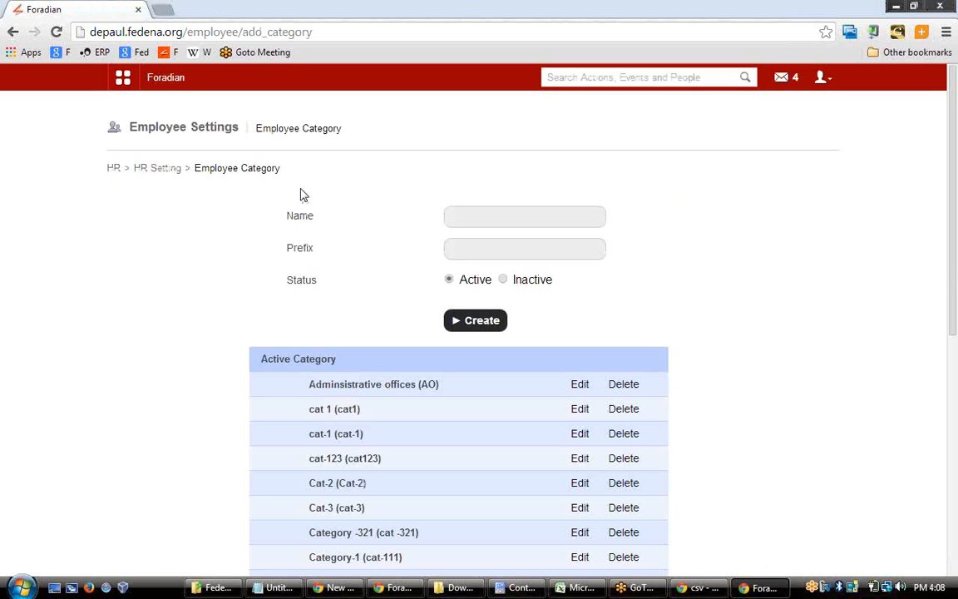
{"action": "left_click", "coordinate": [475, 211]}
{"action": "type", "text": "Category 0"}
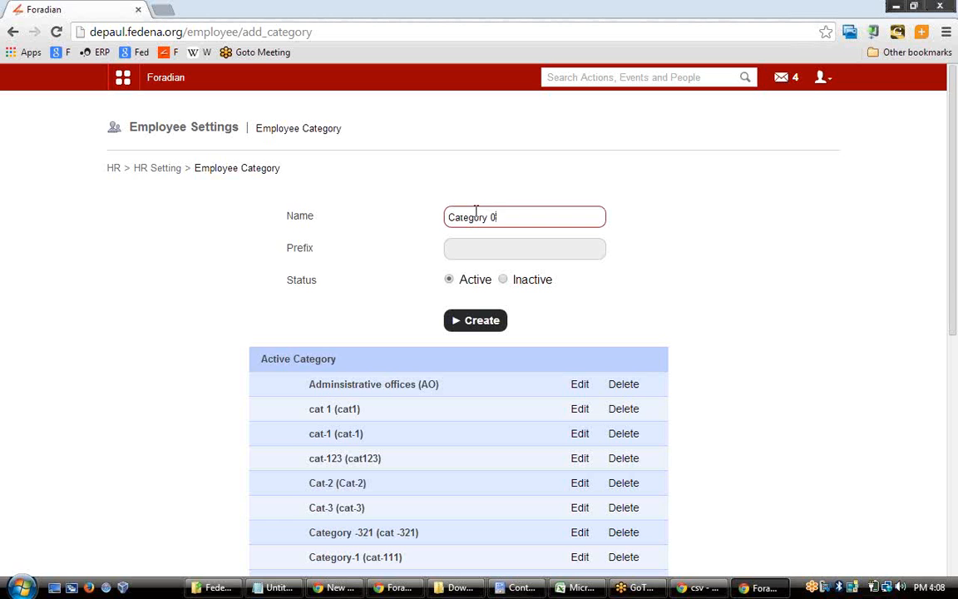
{"action": "type", "text": "01"}
{"action": "left_click", "coordinate": [534, 249]}
{"action": "type", "text": "cat "}
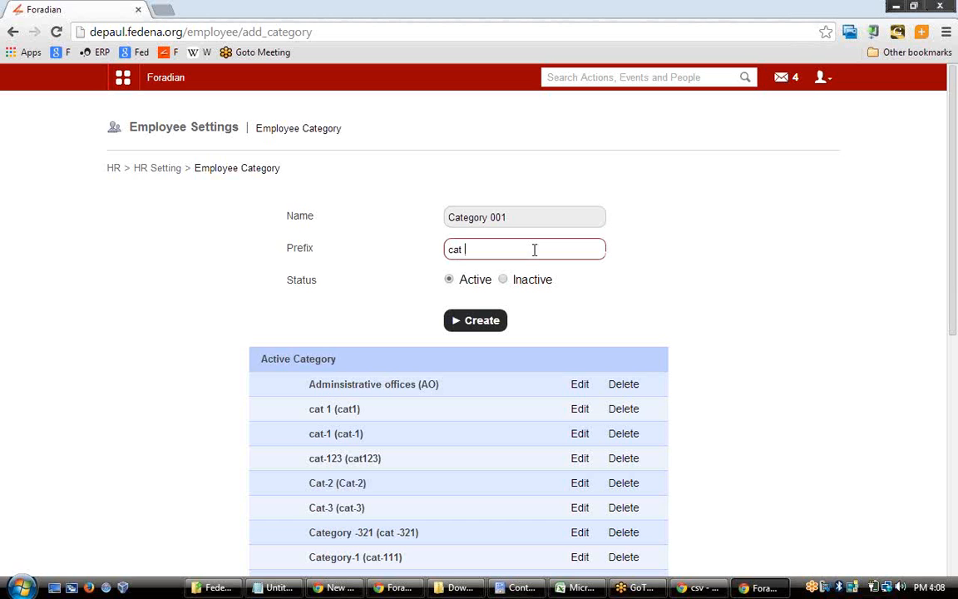
{"action": "type", "text": "001"}
{"action": "left_click", "coordinate": [493, 320]}
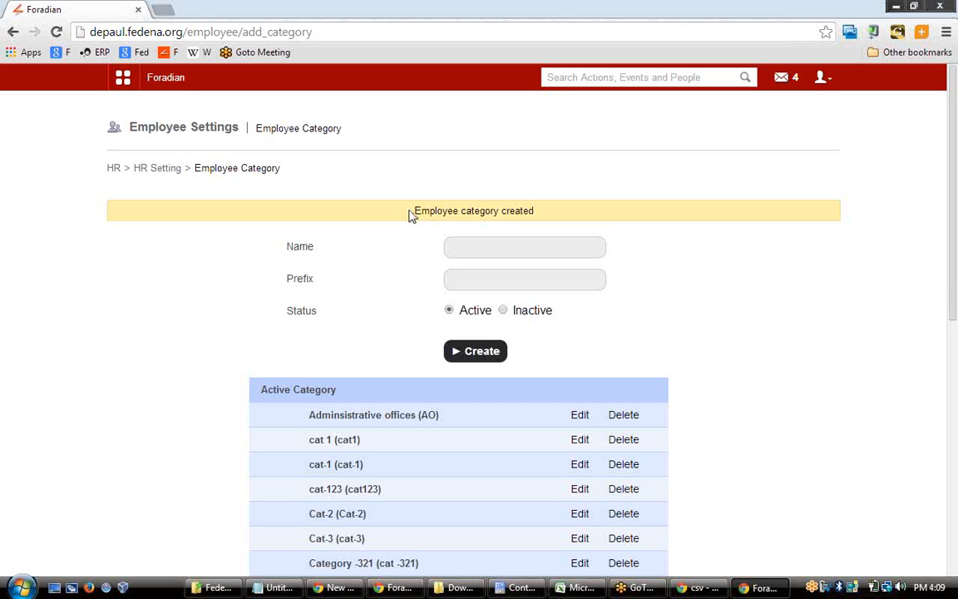
Create an active employee position named "Pos-11" under the employee category cat-123
{"action": "left_click", "coordinate": [165, 173]}
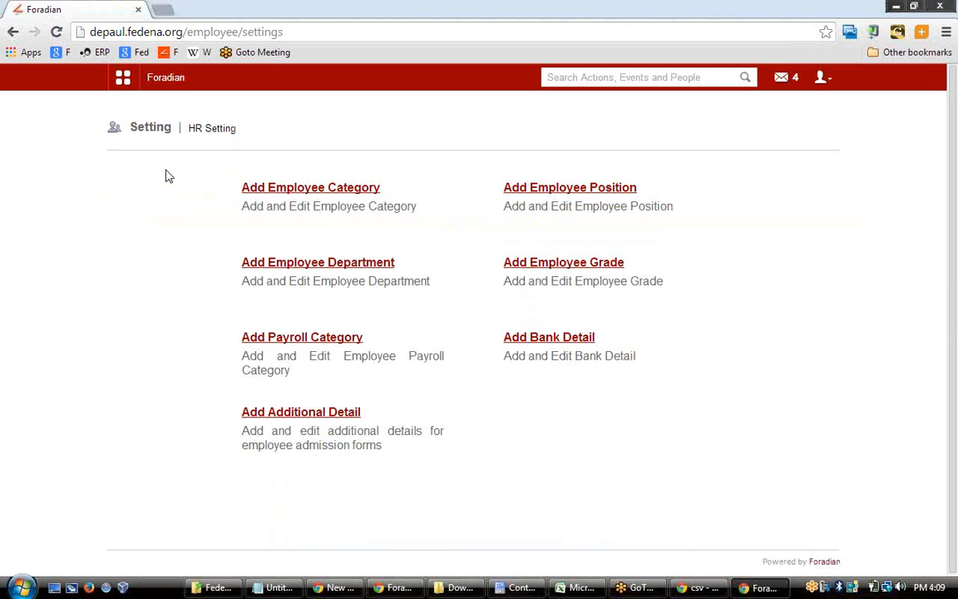
{"action": "left_click", "coordinate": [545, 189]}
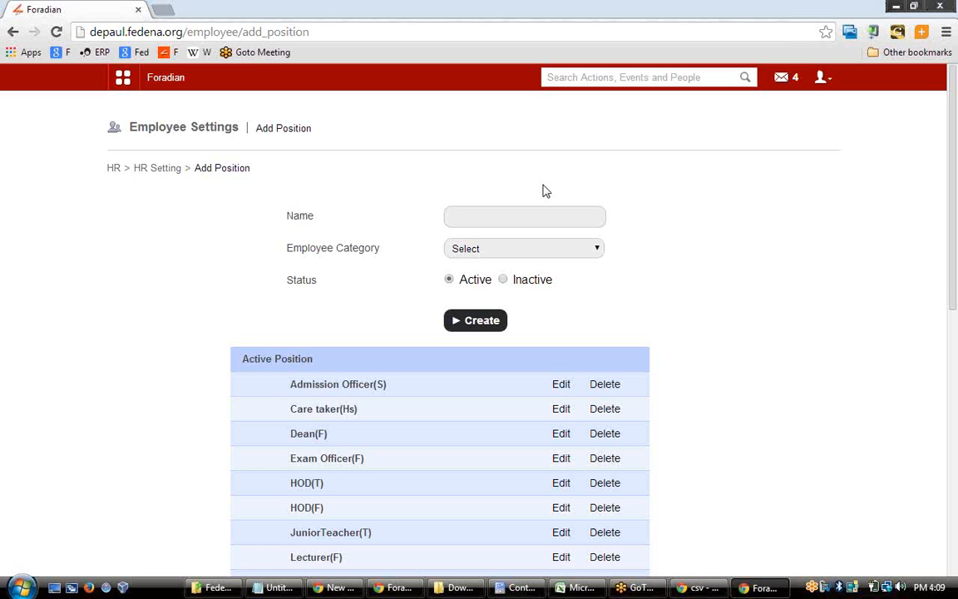
{"action": "left_click", "coordinate": [512, 207]}
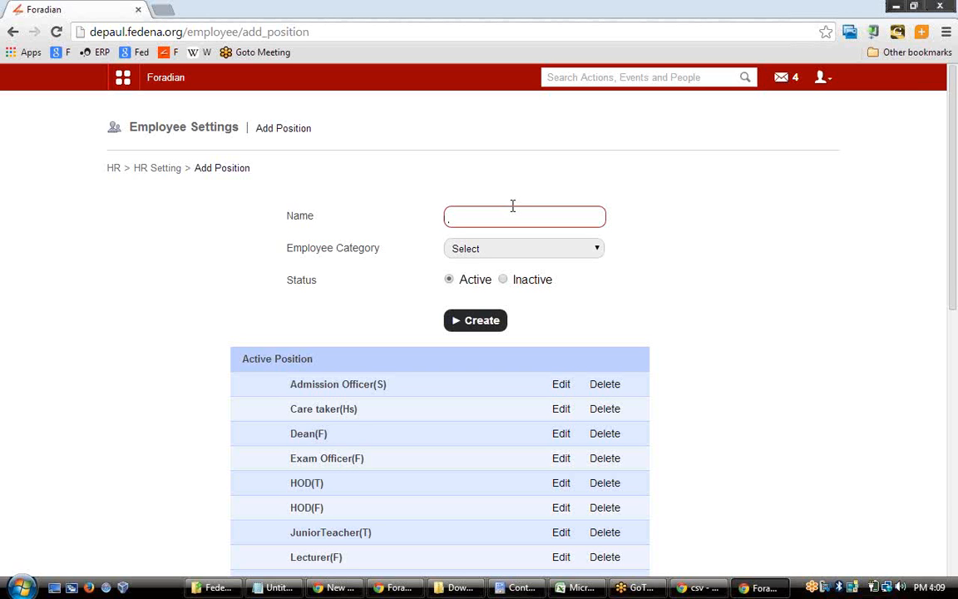
{"action": "type", "text": "Posi"}
{"action": "type", "text": "11"}
{"action": "left_click", "coordinate": [540, 249]}
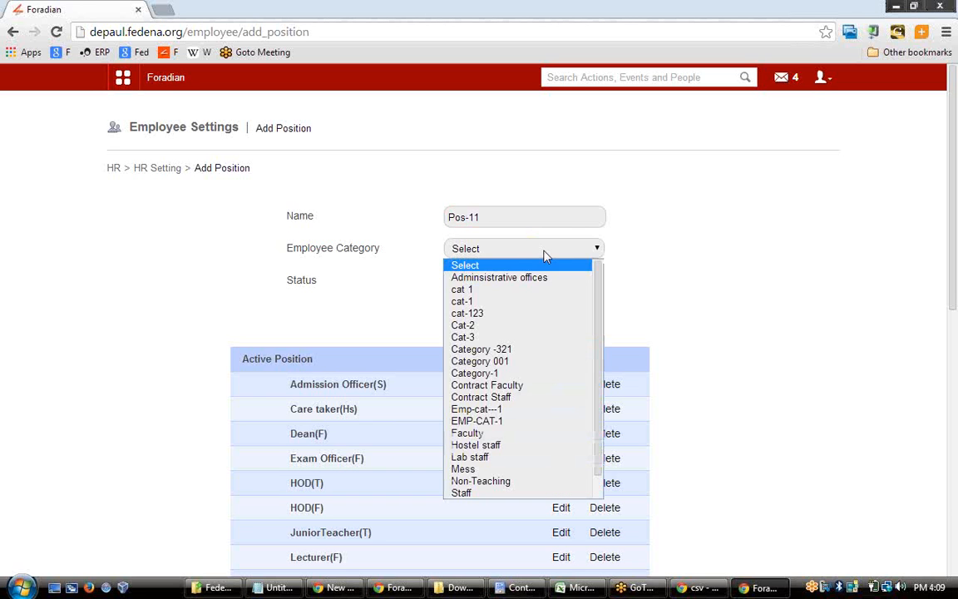
{"action": "left_click", "coordinate": [493, 314]}
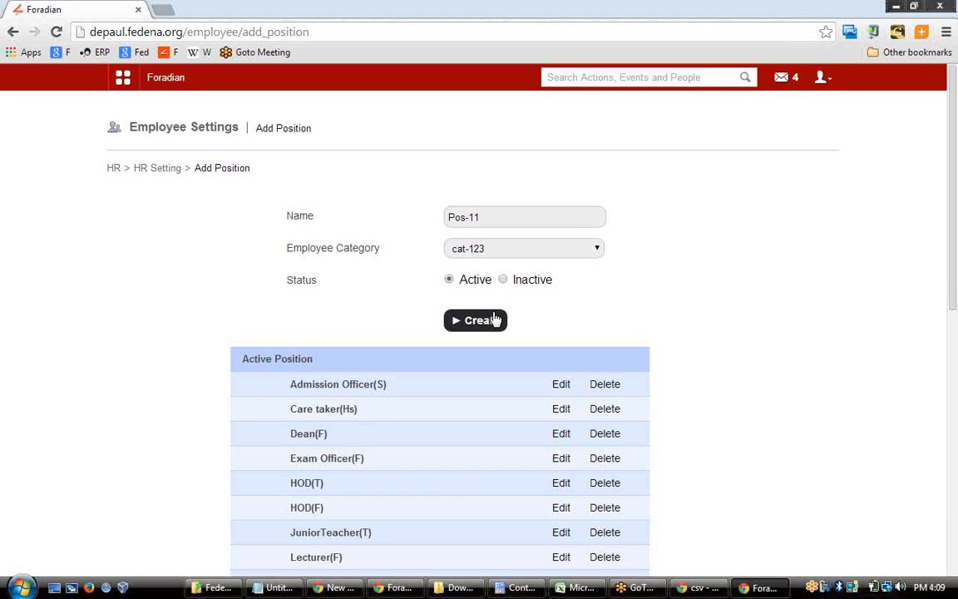
{"action": "left_click", "coordinate": [494, 319]}
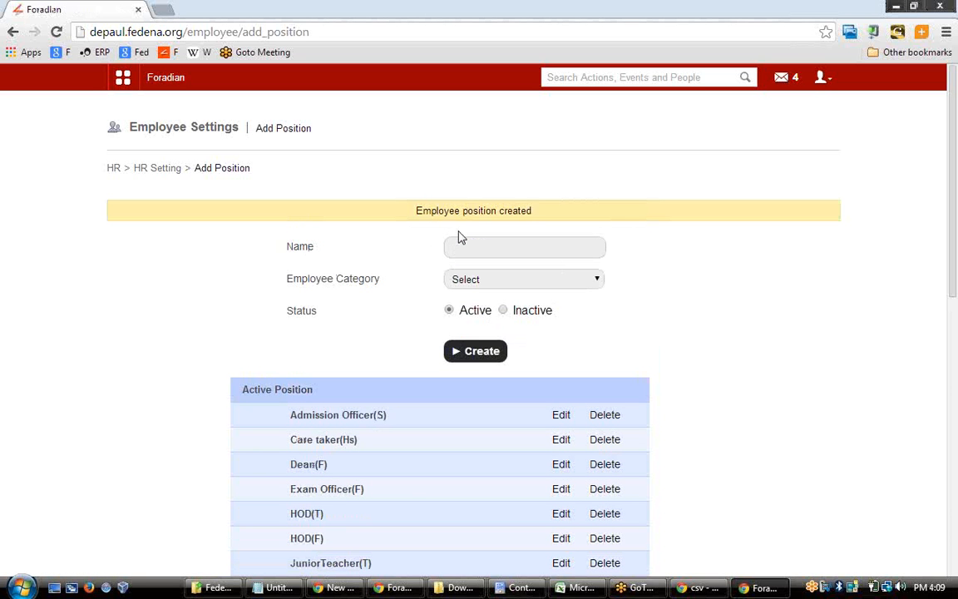
Create an active employee department named "English" with the department code "eng"
{"action": "left_click", "coordinate": [157, 169]}
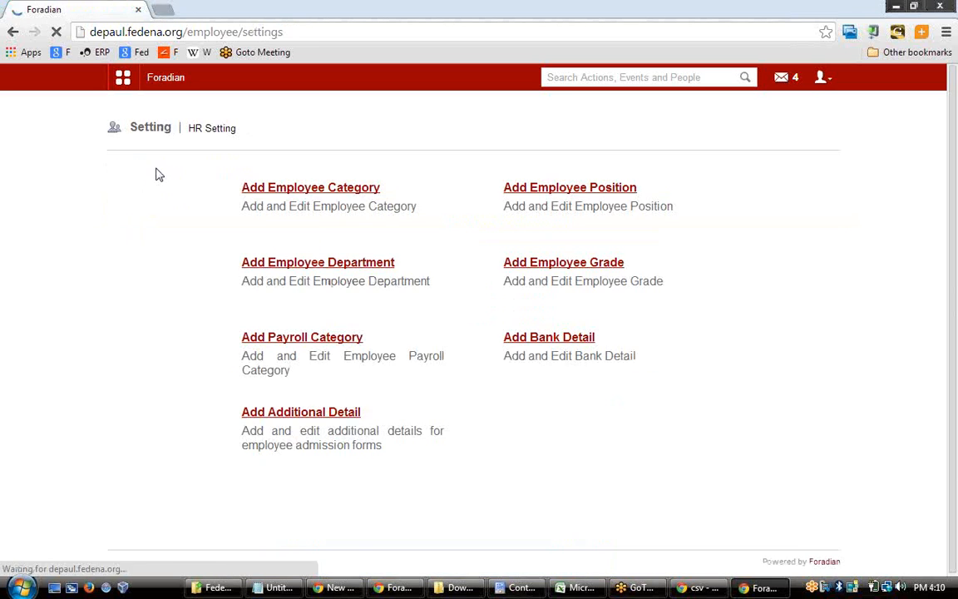
{"action": "left_click", "coordinate": [372, 265]}
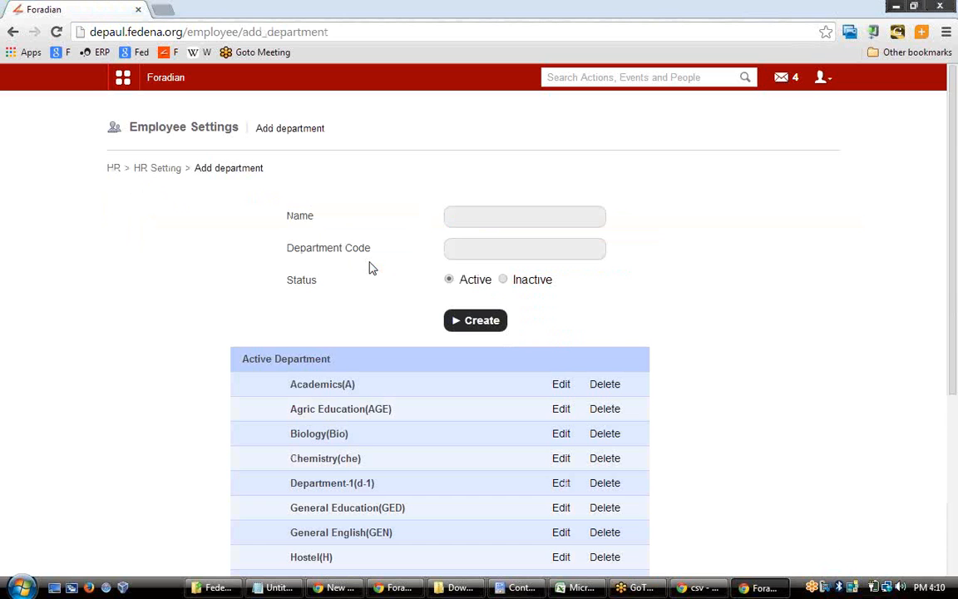
{"action": "left_click", "coordinate": [488, 220]}
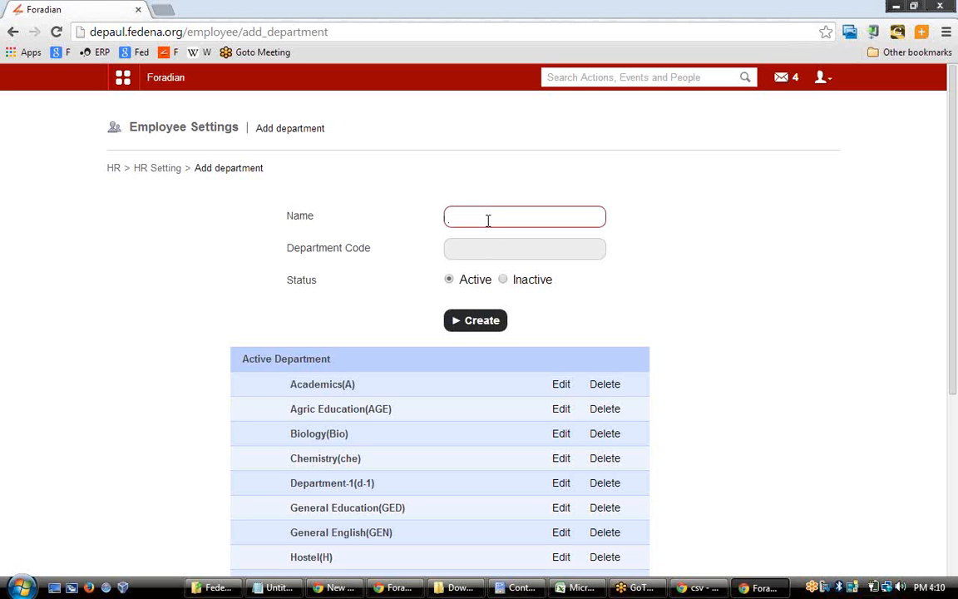
{"action": "type", "text": "English"}
{"action": "left_click", "coordinate": [491, 244]}
{"action": "type", "text": "eng"}
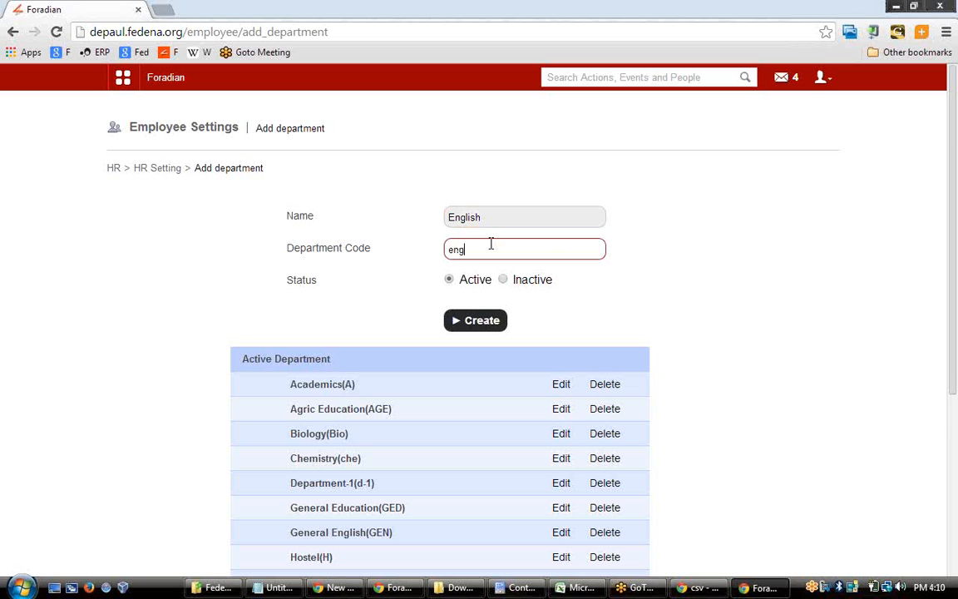
{"action": "left_click", "coordinate": [493, 321]}
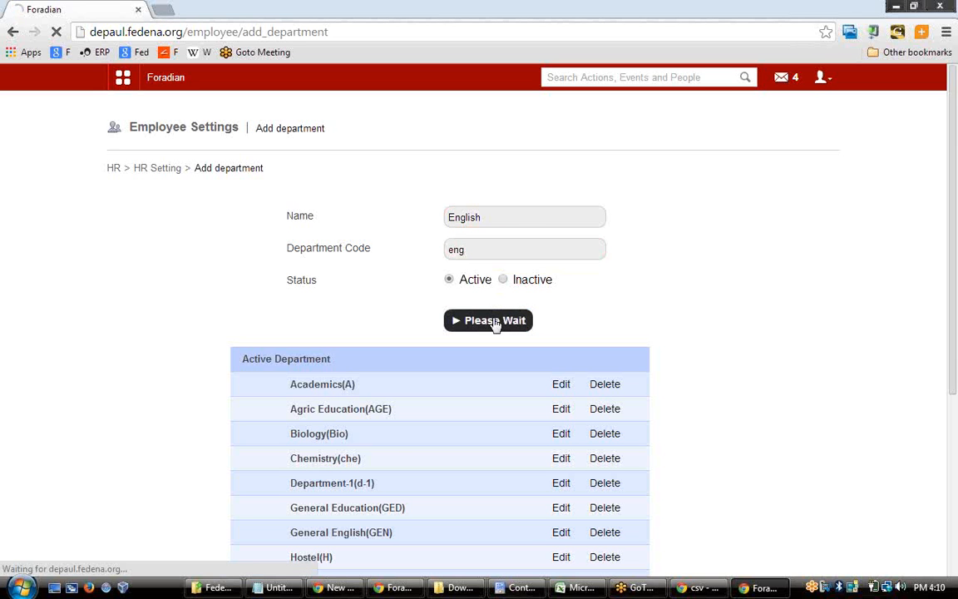
Examine the employee grade form's name, priority, max period per day and max period per week fields
{"action": "left_click", "coordinate": [158, 169]}
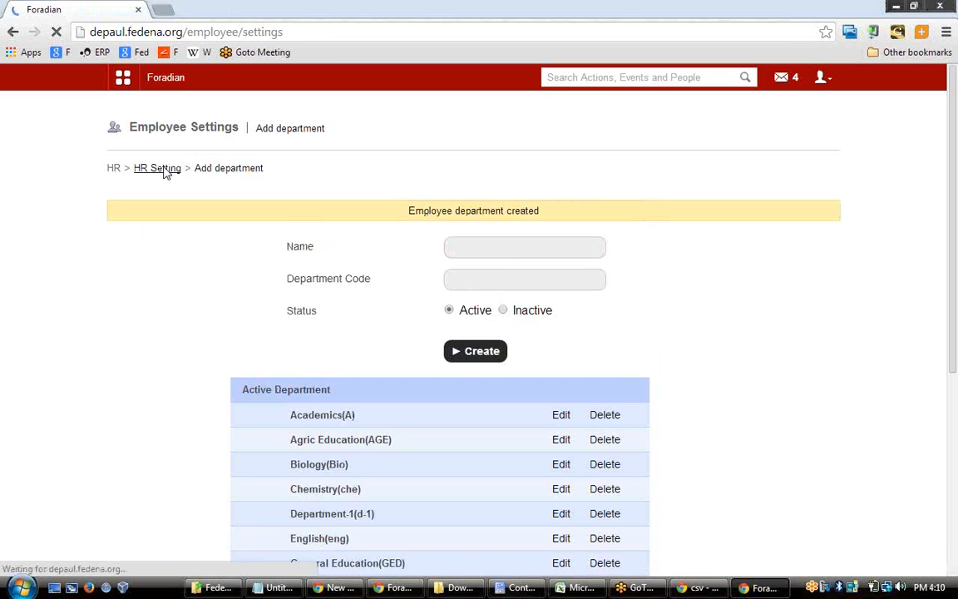
{"action": "left_click", "coordinate": [574, 263]}
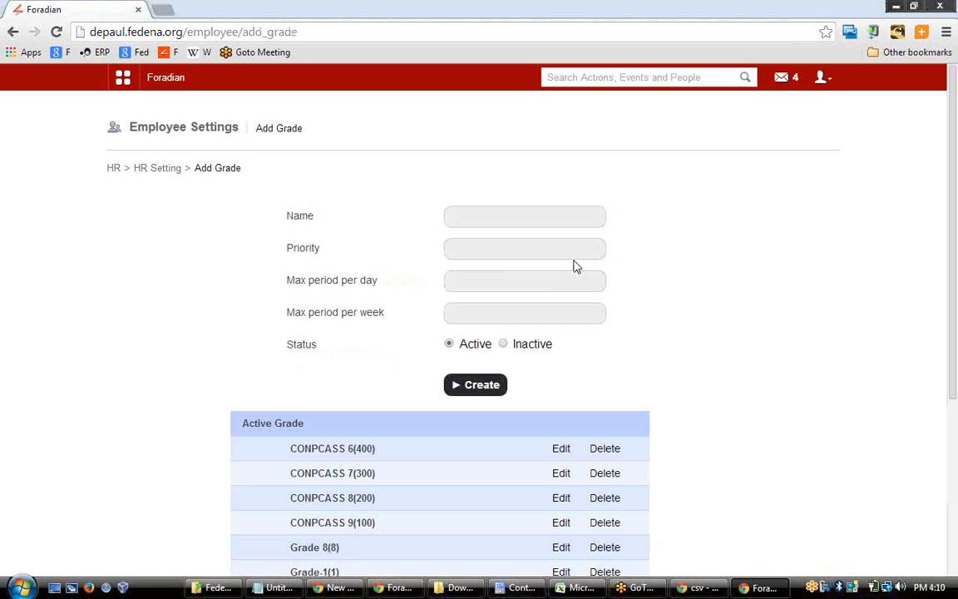
{"action": "left_click", "coordinate": [510, 215]}
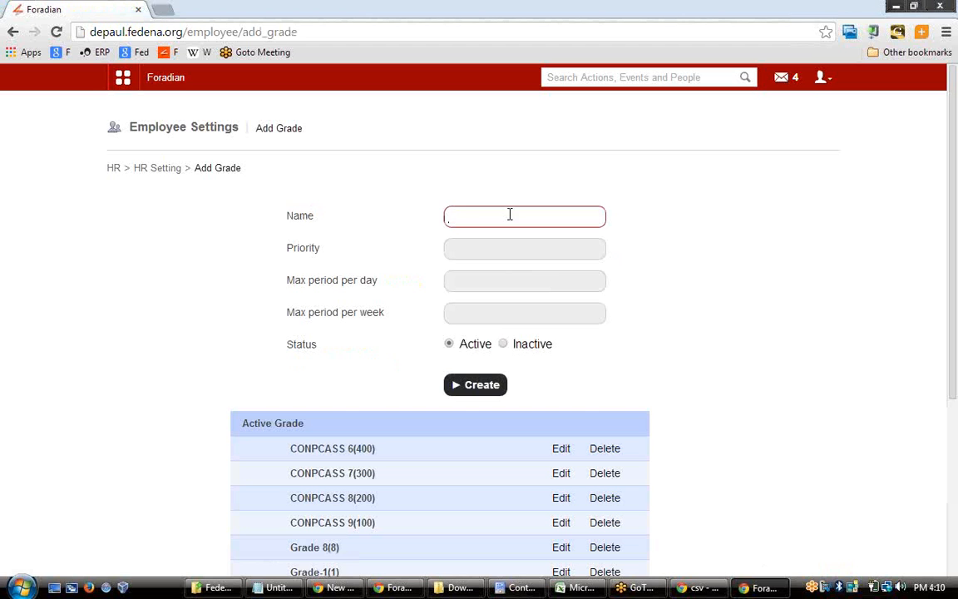
{"action": "left_click", "coordinate": [511, 248]}
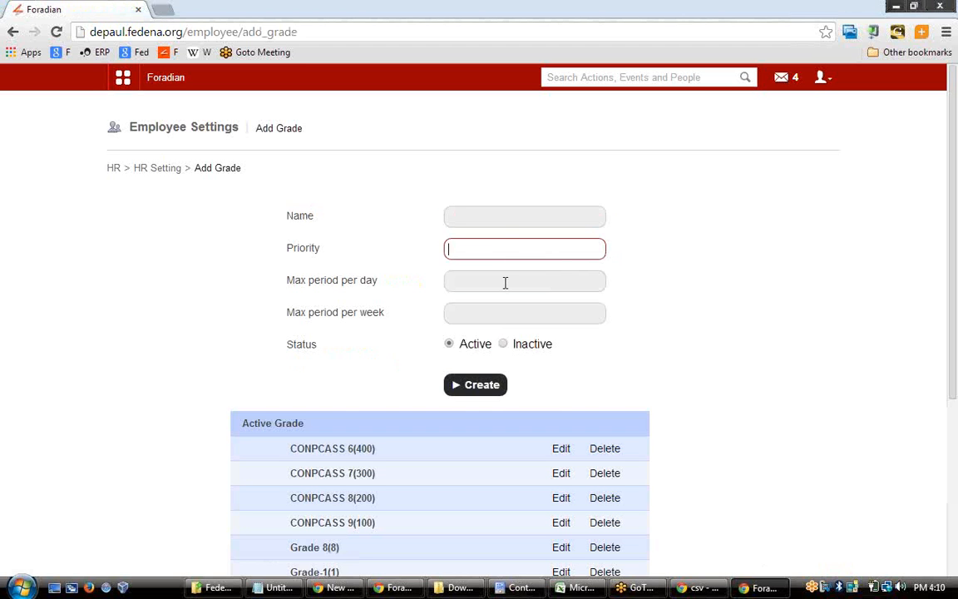
{"action": "left_click", "coordinate": [504, 282]}
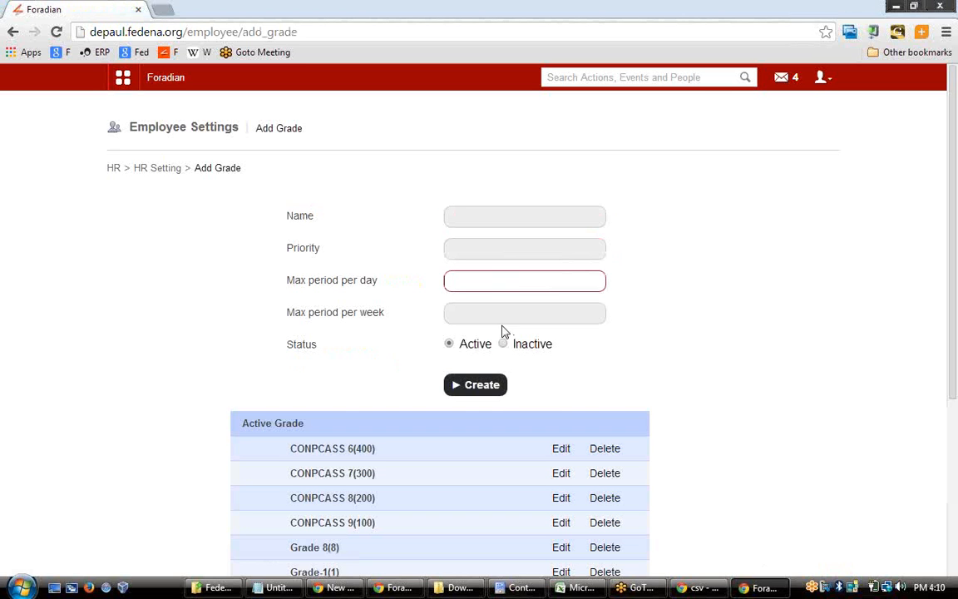
{"action": "left_click", "coordinate": [501, 316]}
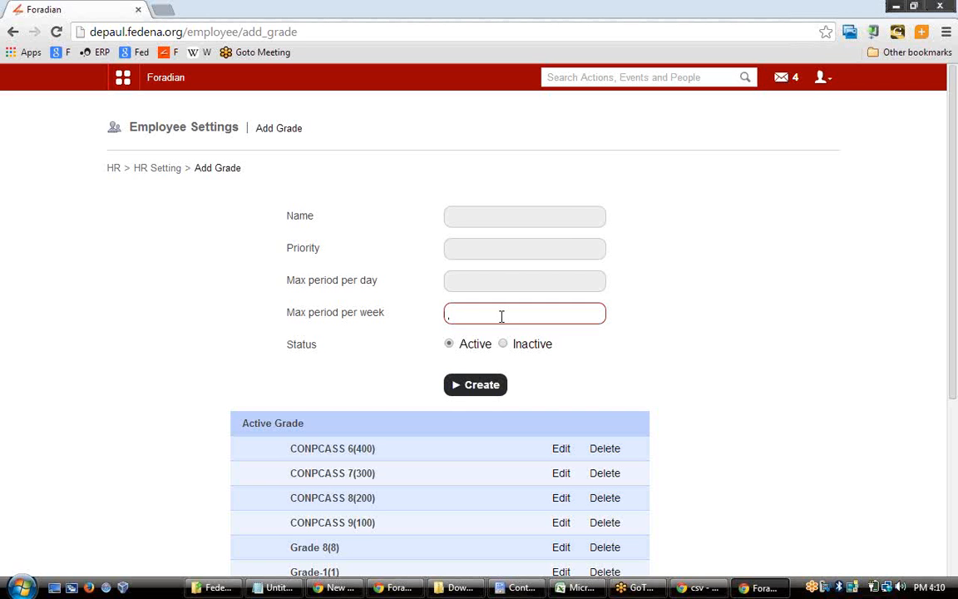
Create an active payroll category named "Bonus-0001" at 12 percent of basic pay, without marking it as a deduction
{"action": "left_click", "coordinate": [155, 169]}
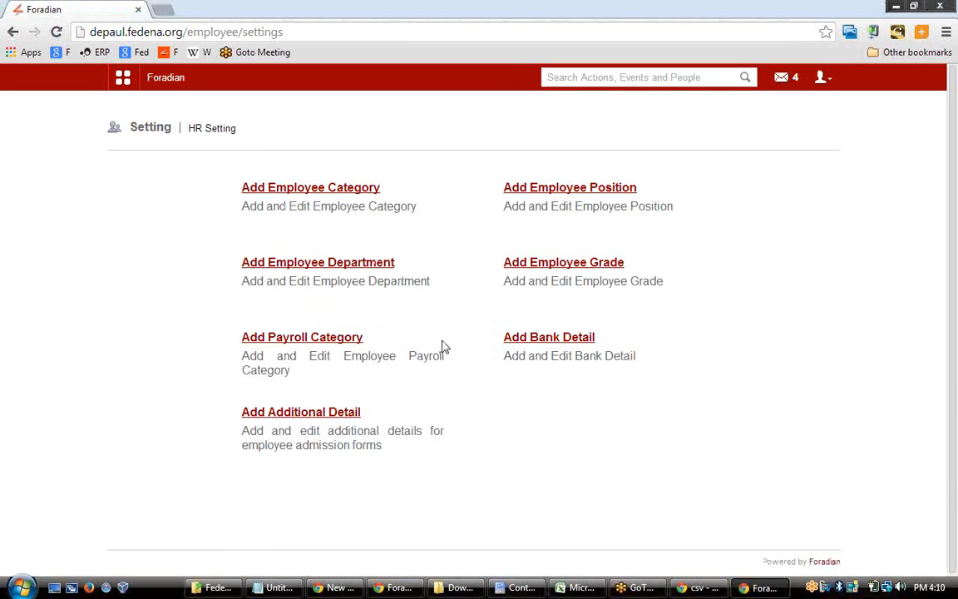
{"action": "left_click", "coordinate": [323, 341]}
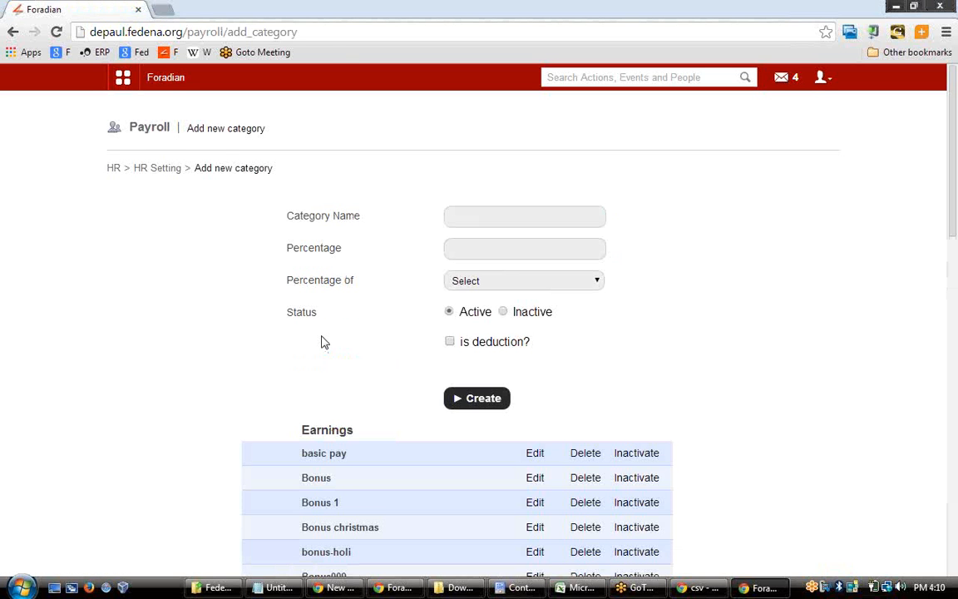
{"action": "left_click", "coordinate": [500, 217]}
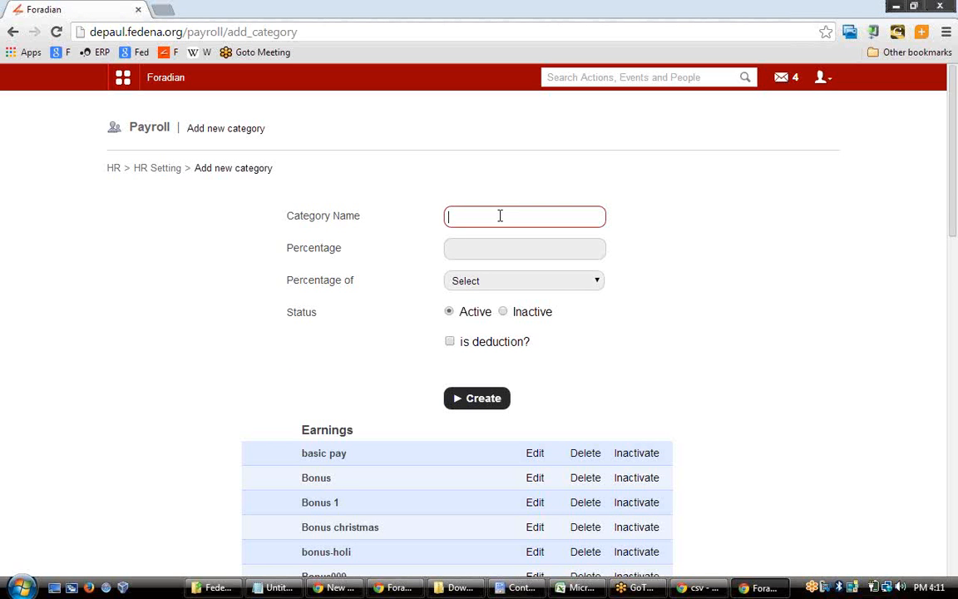
{"action": "type", "text": "Bonus"}
{"action": "type", "text": "0001"}
{"action": "left_click", "coordinate": [503, 248]}
{"action": "type", "text": "12"}
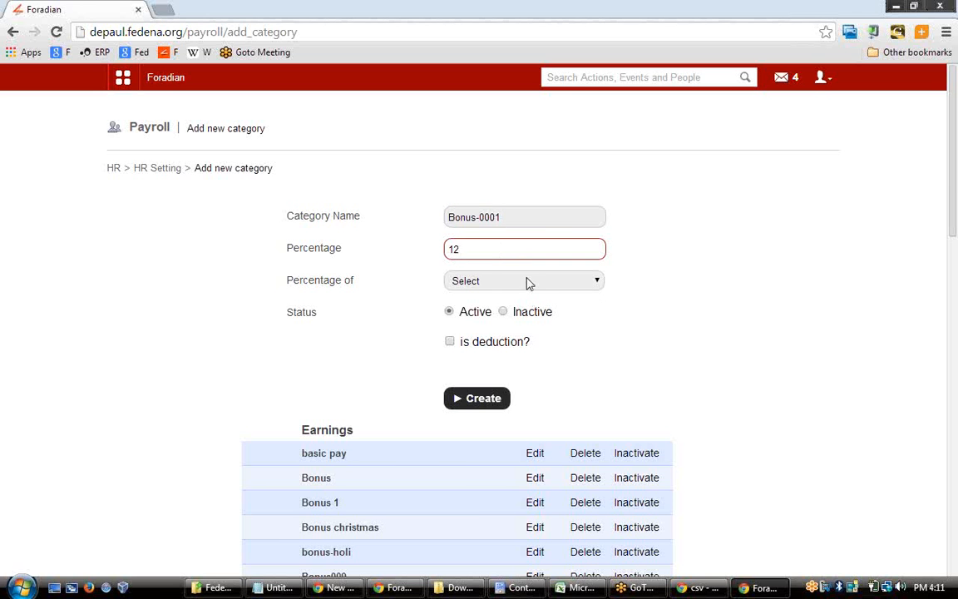
{"action": "left_click", "coordinate": [526, 282]}
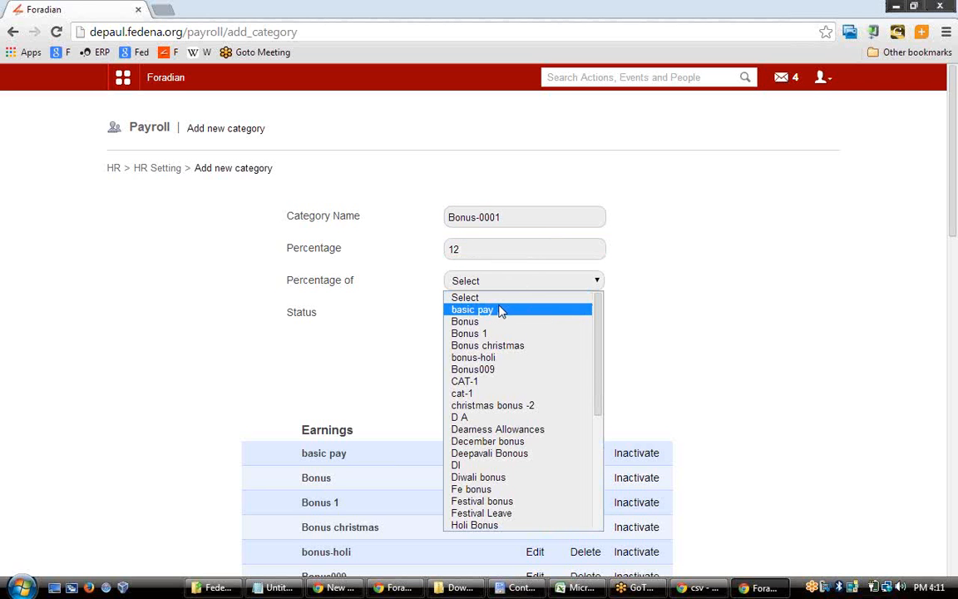
{"action": "left_click", "coordinate": [501, 311]}
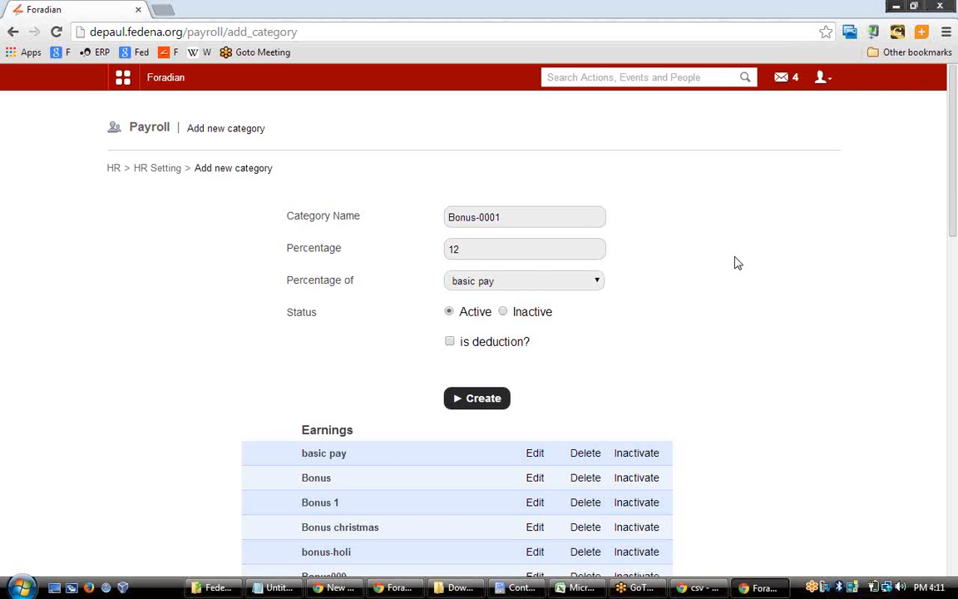
{"action": "left_click_drag", "start_coordinate": [953, 137], "coordinate": [955, 264]}
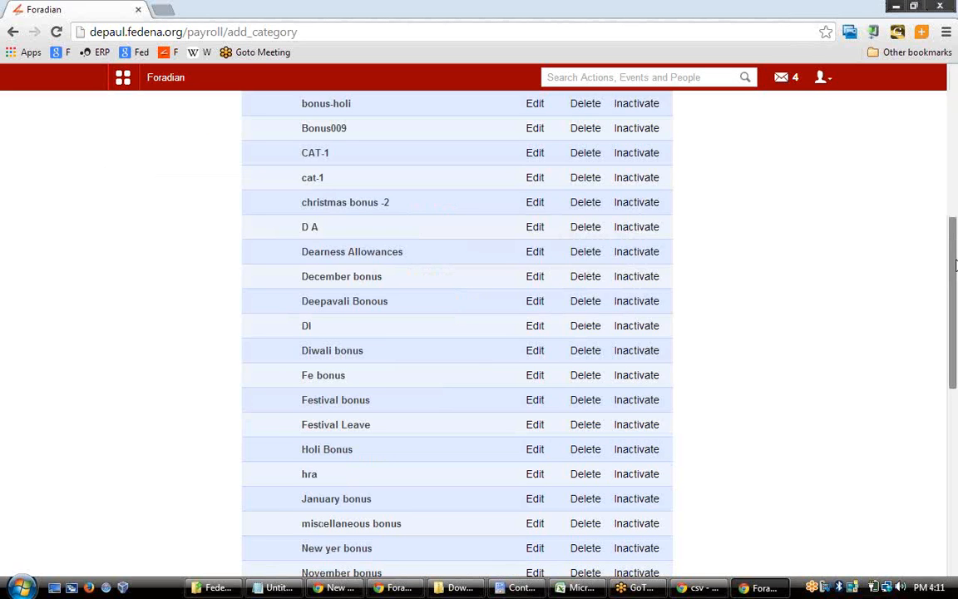
{"action": "scroll", "coordinate": [894, 117], "scroll_direction": "up", "scroll_amount": 5}
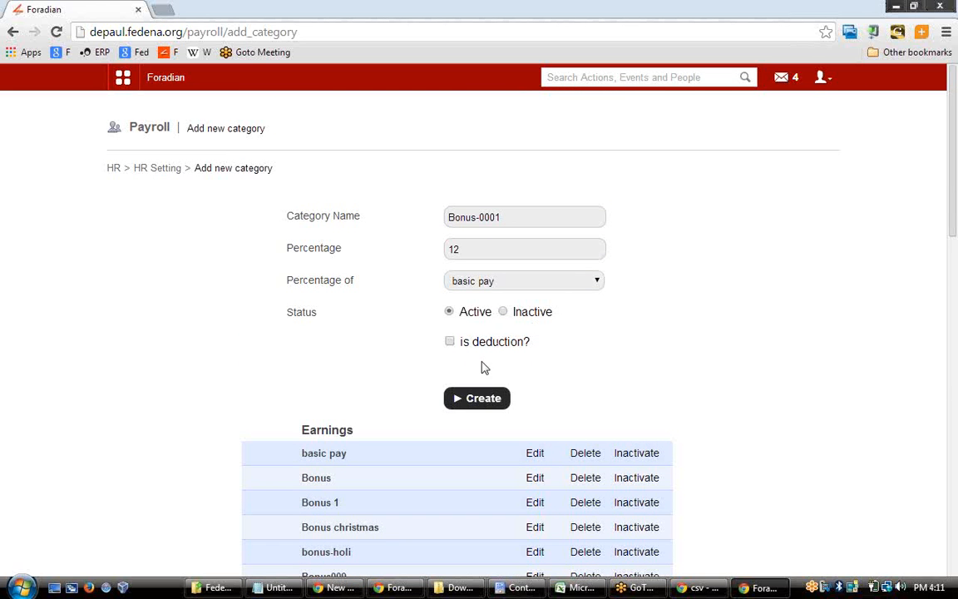
{"action": "left_click", "coordinate": [479, 405]}
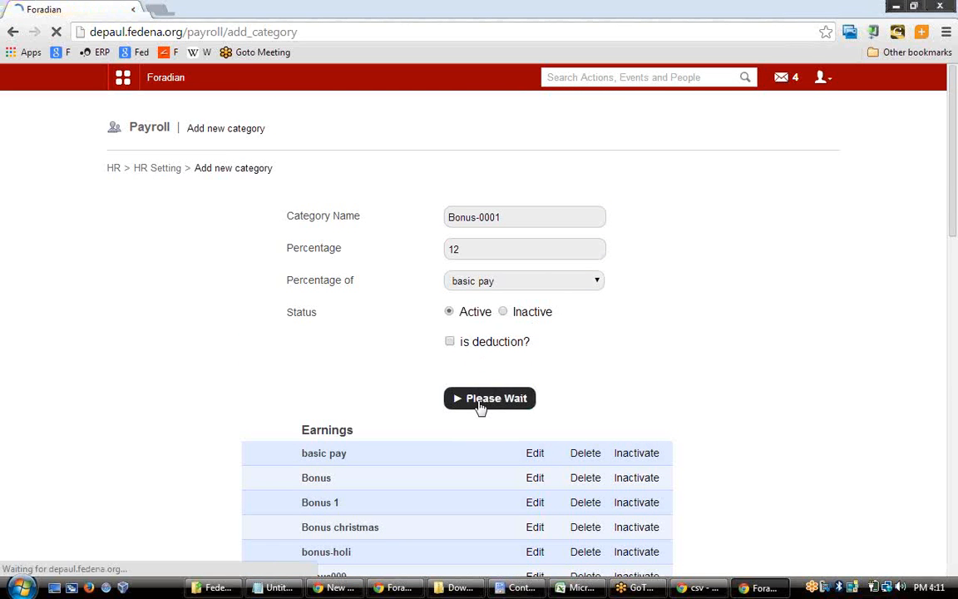
Examine the bank detail form's name field and the list of active bank fields in the HR settings
{"action": "left_click", "coordinate": [156, 169]}
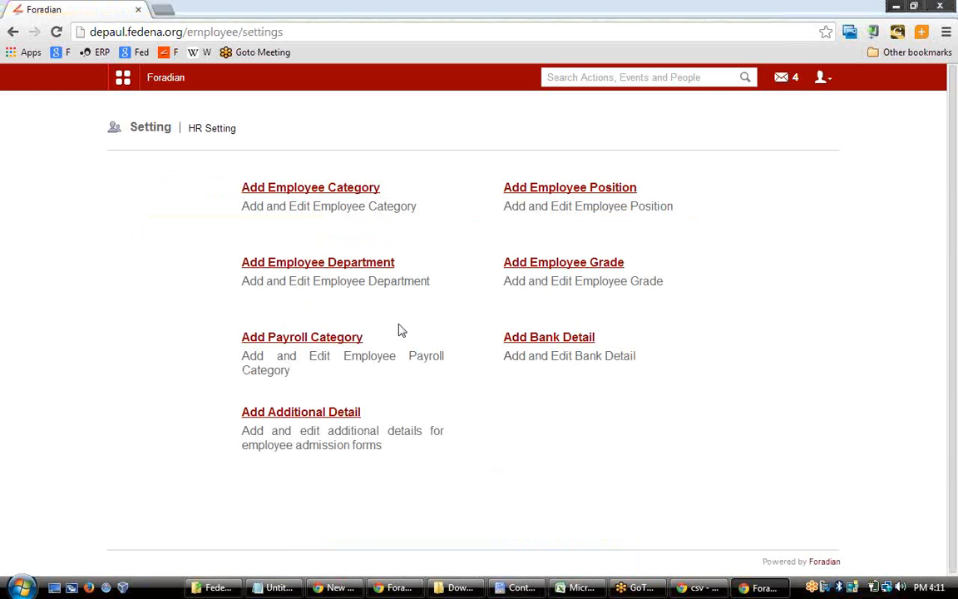
{"action": "left_click", "coordinate": [556, 337]}
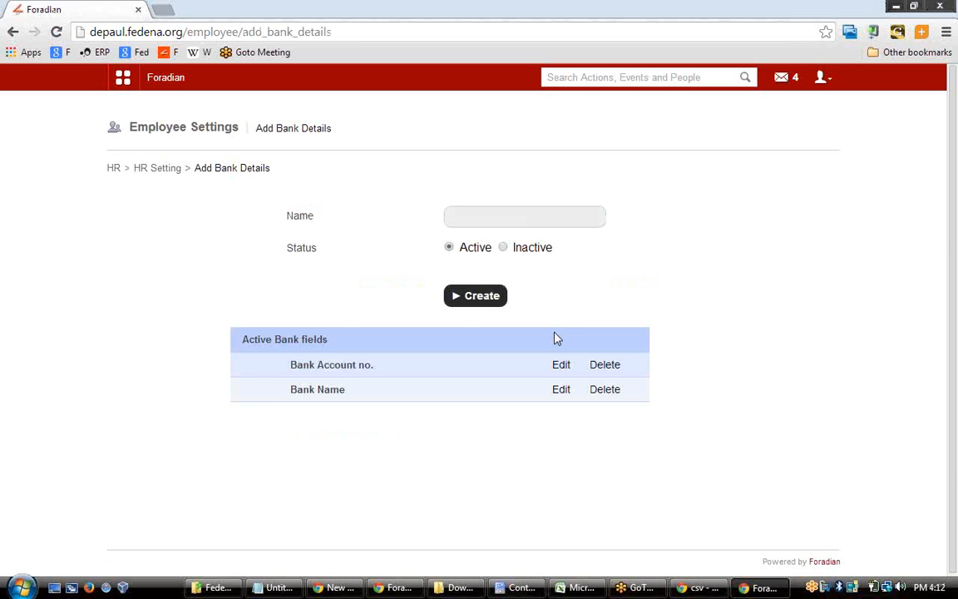
{"action": "left_click", "coordinate": [488, 211]}
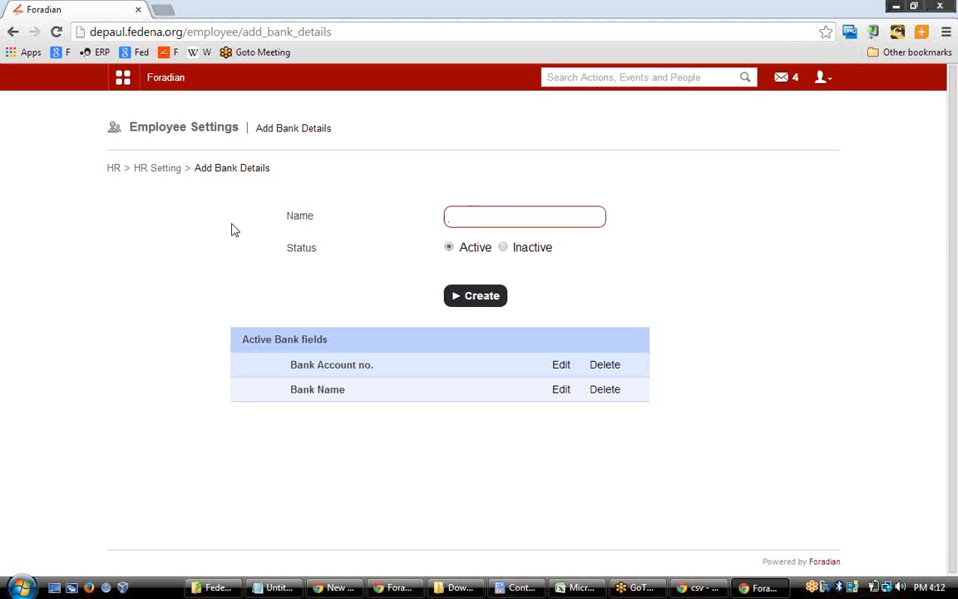
Examine the additional detail form in the HR settings, including its name, status, mandatory option and available input methods
{"action": "left_click", "coordinate": [145, 170]}
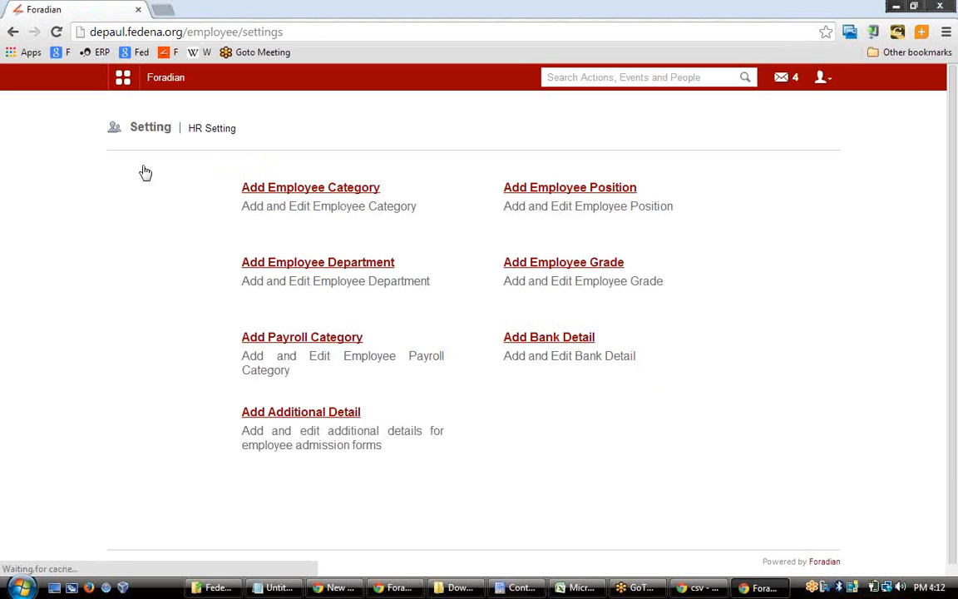
{"action": "left_click", "coordinate": [320, 417]}
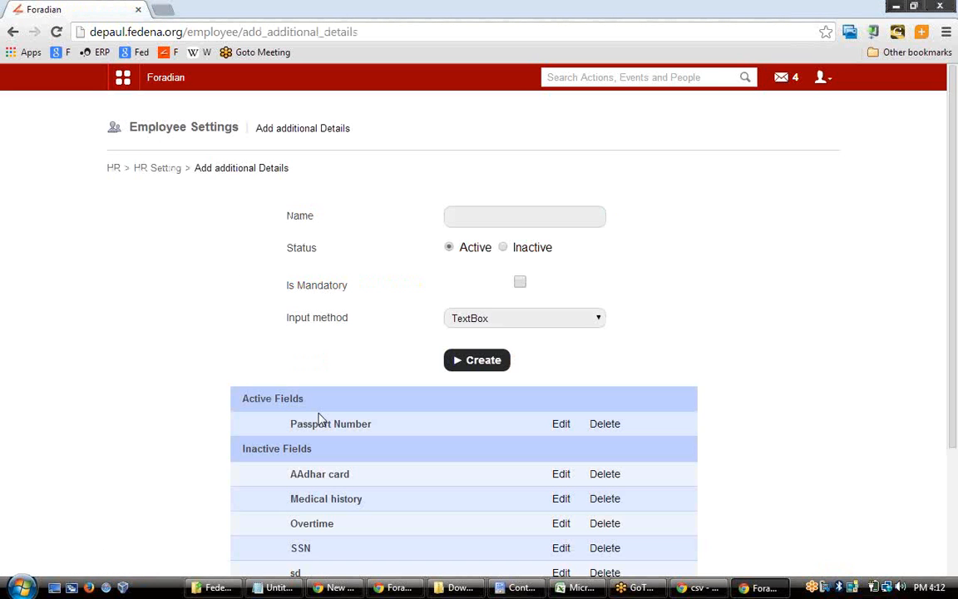
{"action": "left_click", "coordinate": [494, 218]}
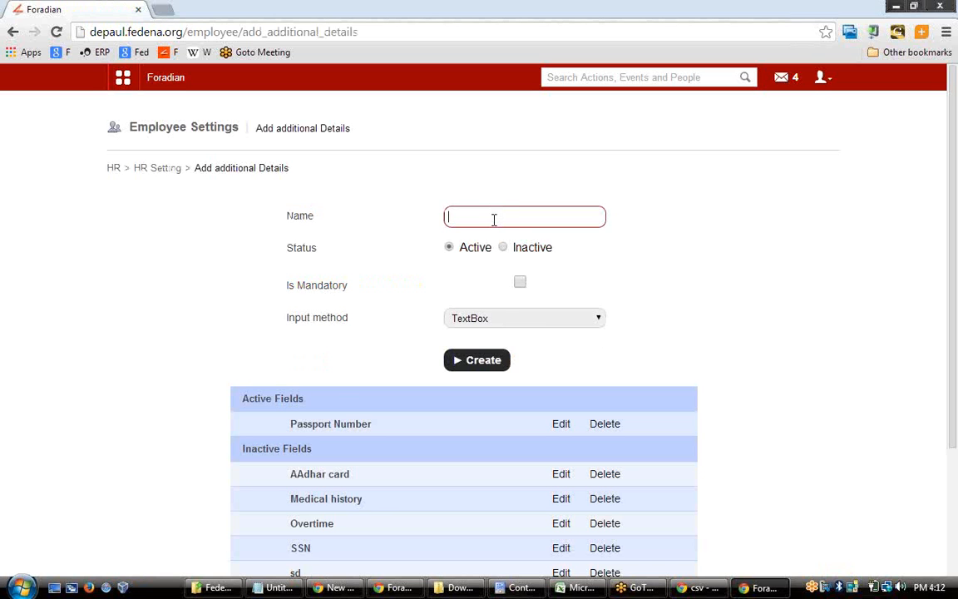
{"action": "left_click", "coordinate": [511, 320]}
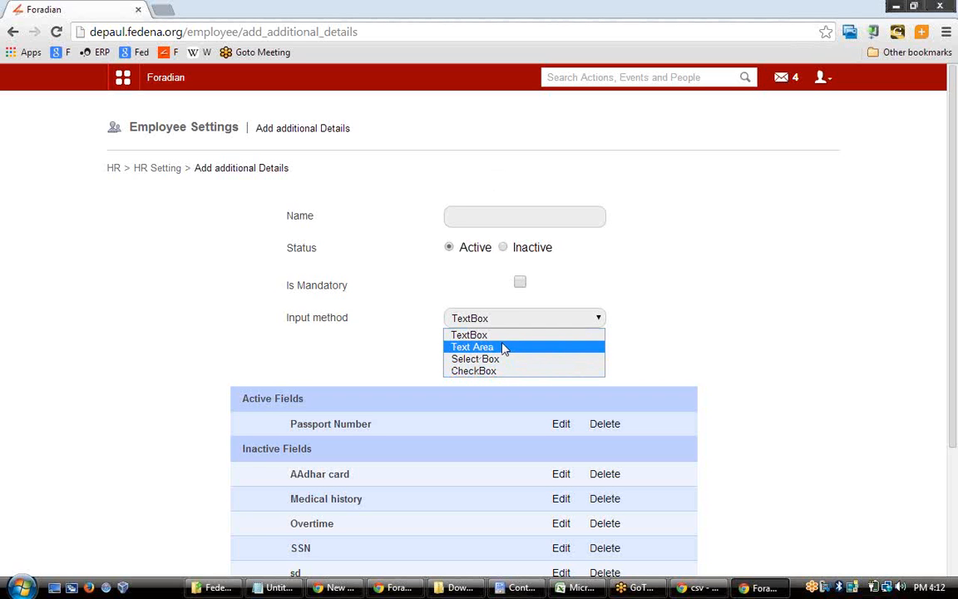
{"action": "left_click", "coordinate": [738, 288]}
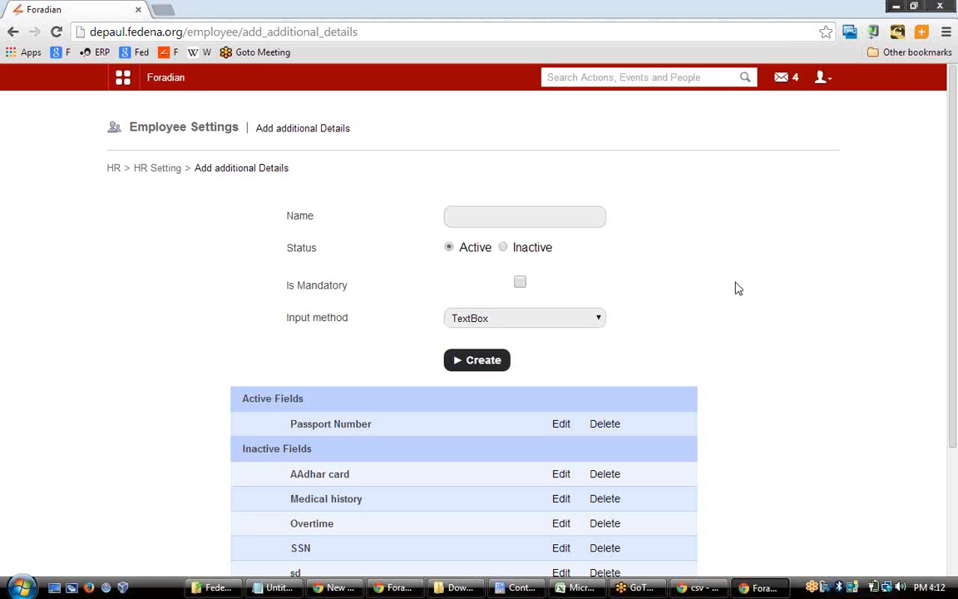
Start a new employee admission from employee management and enter the employee's first name
{"action": "left_click", "coordinate": [114, 170]}
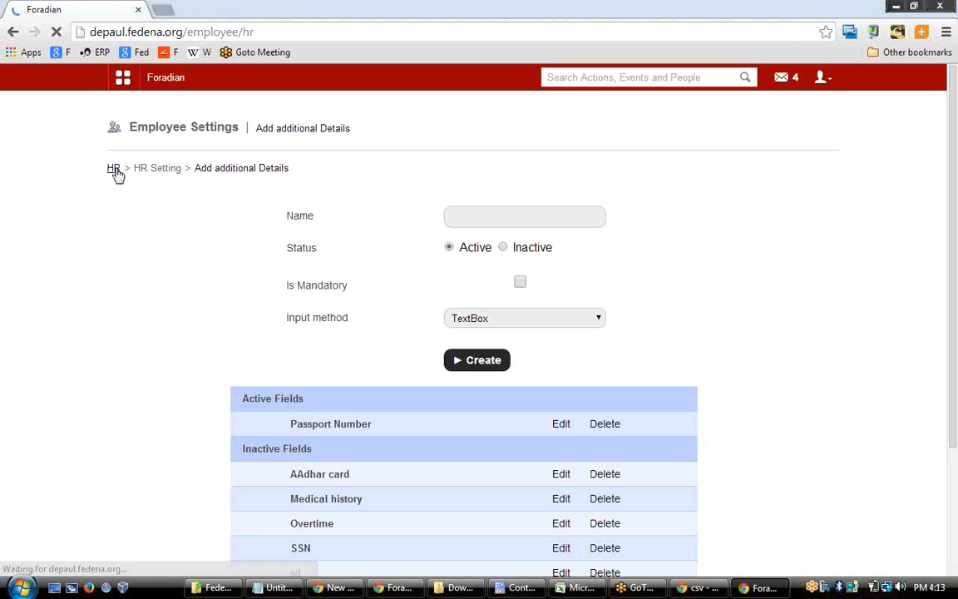
{"action": "left_click", "coordinate": [573, 189]}
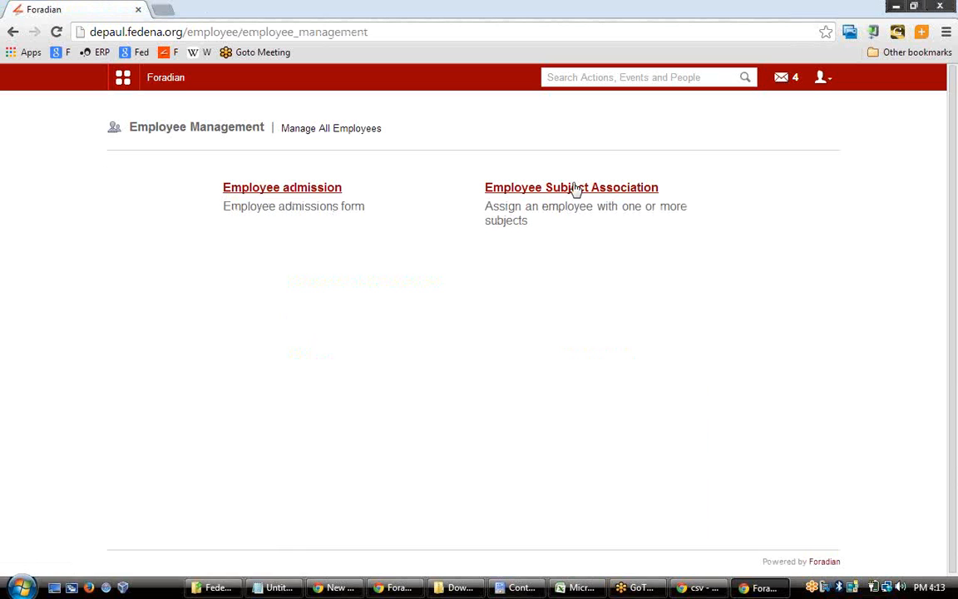
{"action": "left_click", "coordinate": [307, 192]}
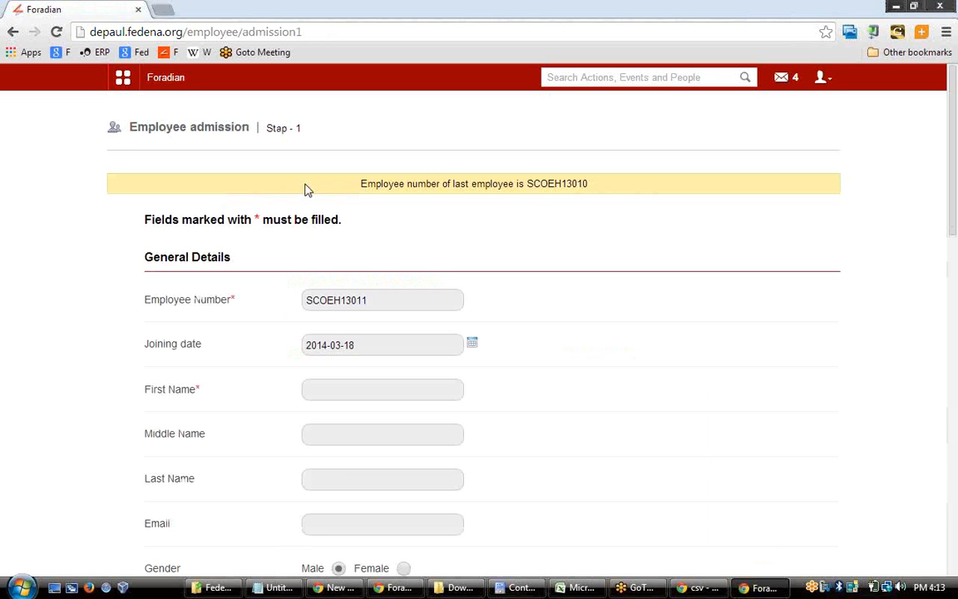
{"action": "left_click", "coordinate": [370, 390]}
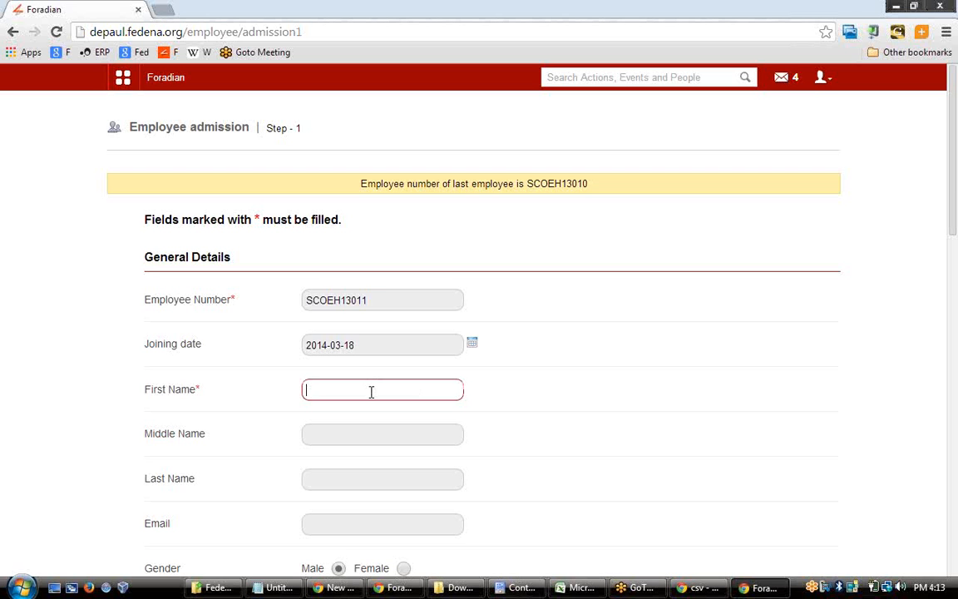
{"action": "type", "text": "Ram"}
Assign the new employee to the Academics department, category "cat-1" and position "Position-1"
{"action": "left_click", "coordinate": [953, 291]}
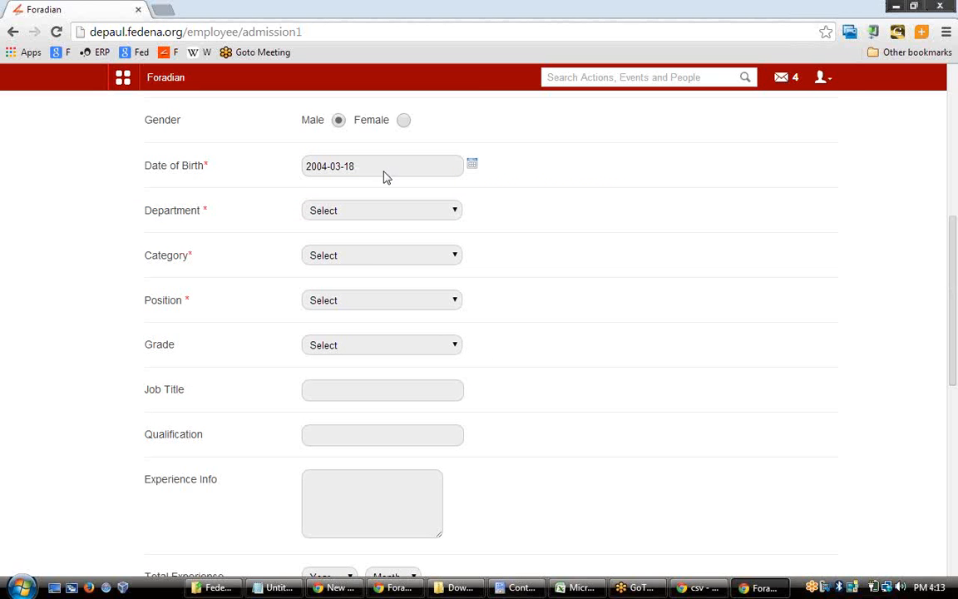
{"action": "left_click", "coordinate": [363, 210]}
{"action": "left_click", "coordinate": [340, 239]}
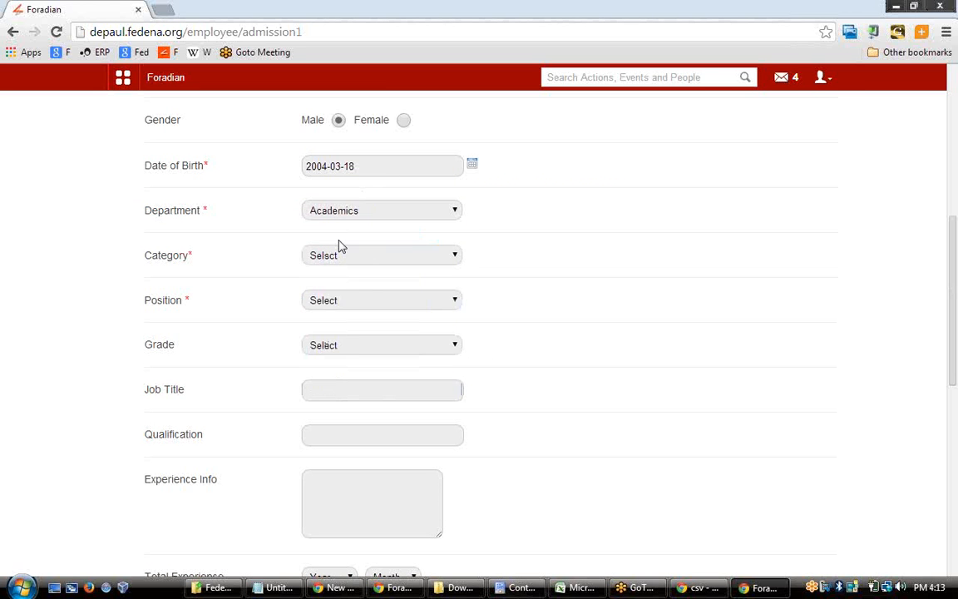
{"action": "left_click", "coordinate": [350, 257]}
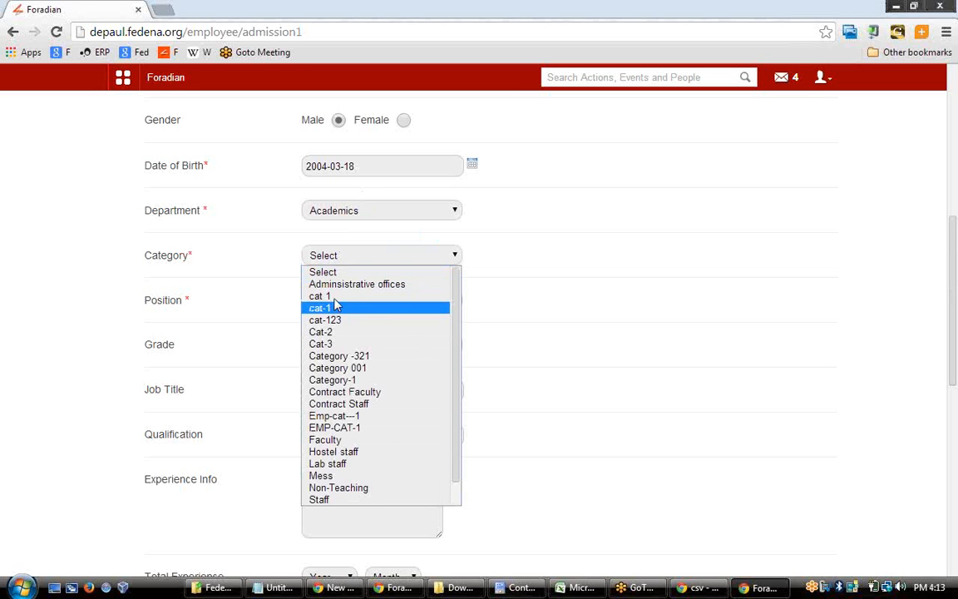
{"action": "left_click", "coordinate": [337, 284]}
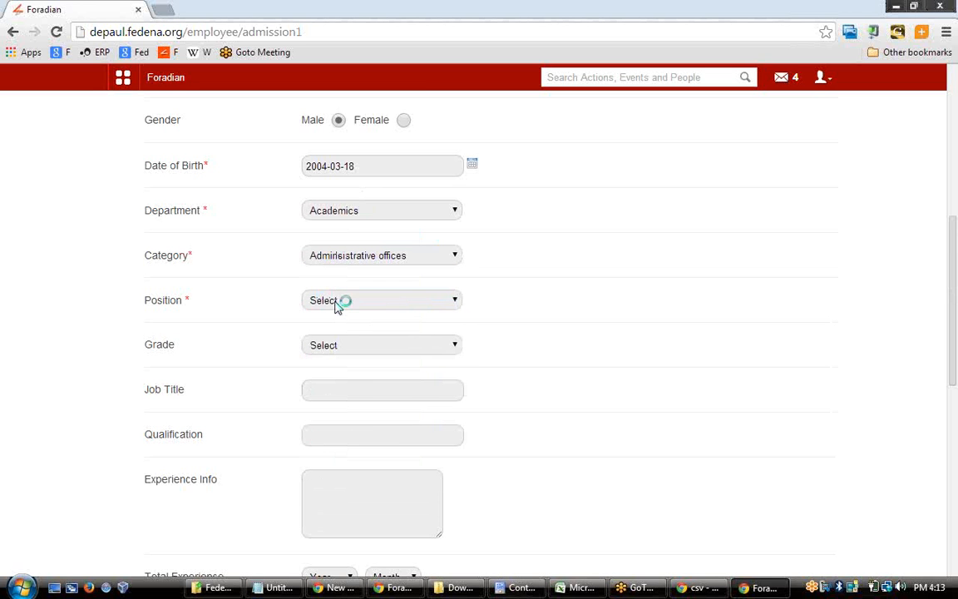
{"action": "left_click", "coordinate": [335, 301]}
{"action": "left_click", "coordinate": [350, 262]}
{"action": "left_click", "coordinate": [335, 310]}
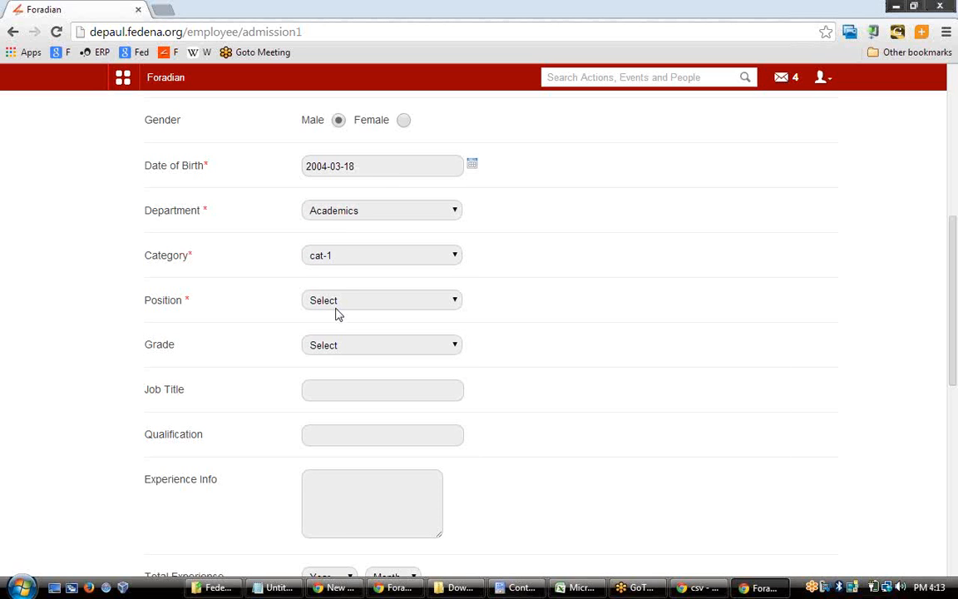
{"action": "left_click", "coordinate": [335, 301]}
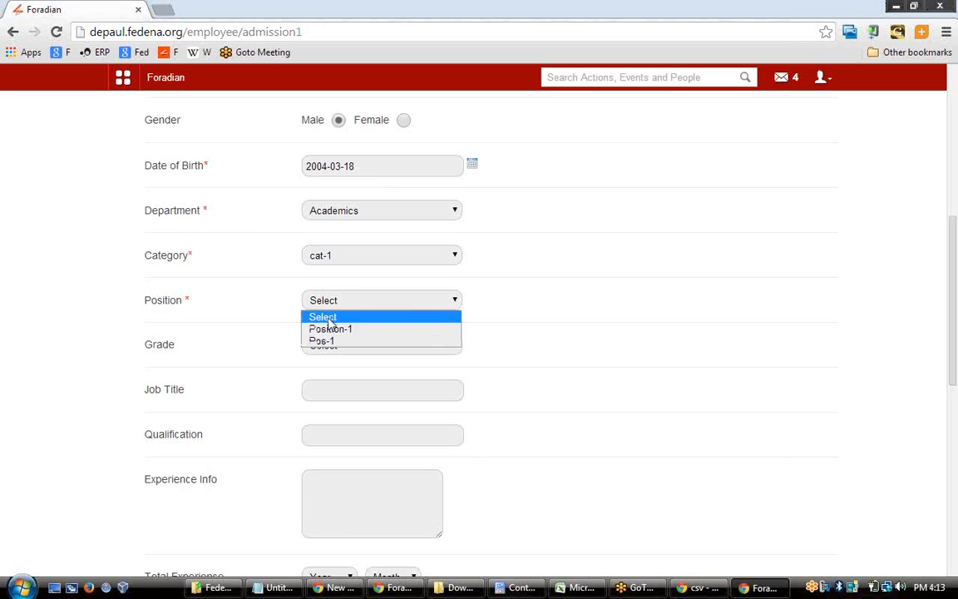
{"action": "left_click", "coordinate": [330, 329]}
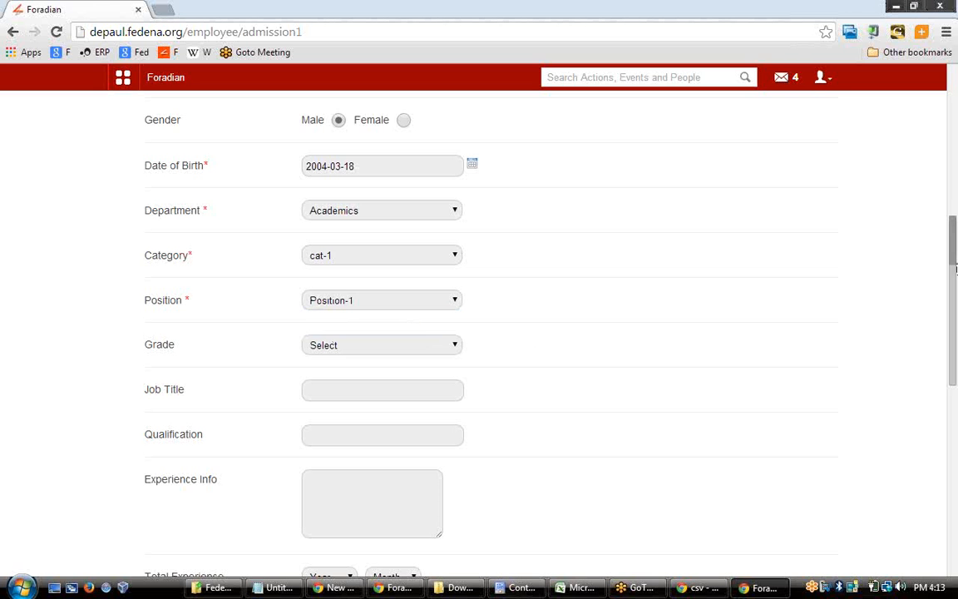
Review the general details of the admission form and save them to proceed to the address details
{"action": "left_click_drag", "start_coordinate": [955, 268], "coordinate": [937, 259]}
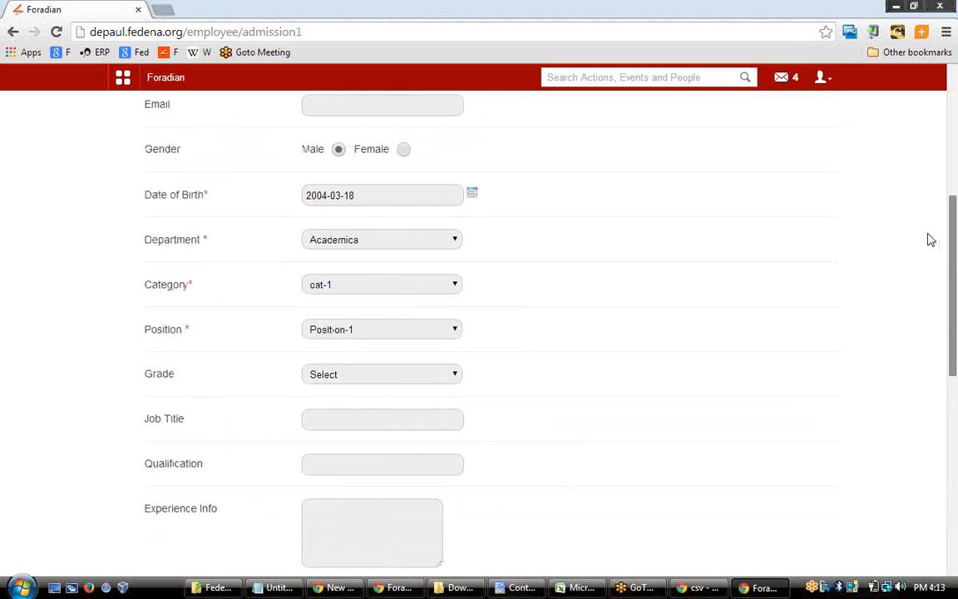
{"action": "scroll", "coordinate": [919, 216], "scroll_direction": "up", "scroll_amount": 3}
{"action": "scroll", "coordinate": [931, 409], "scroll_direction": "down", "scroll_amount": 1}
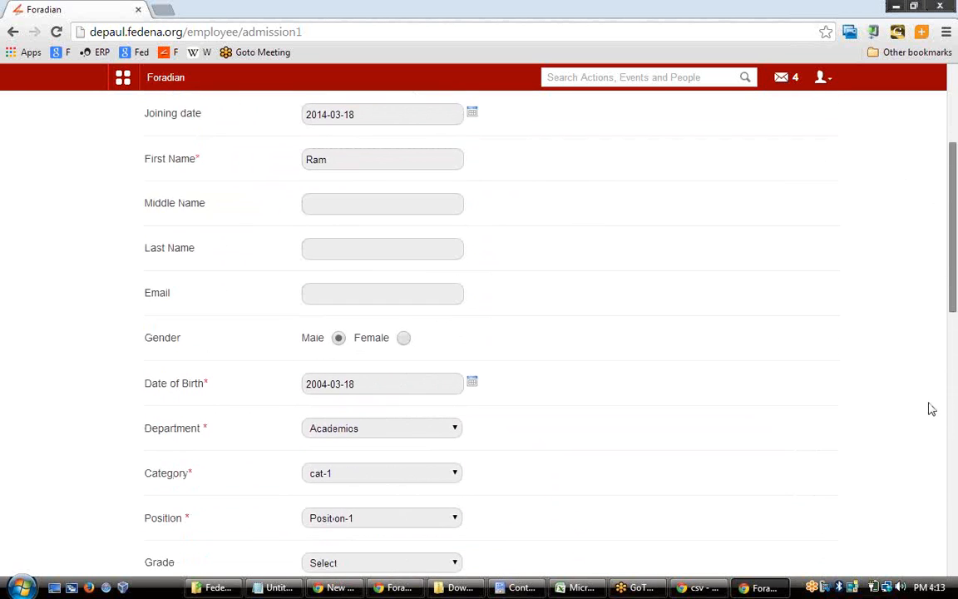
{"action": "scroll", "coordinate": [932, 409], "scroll_direction": "down", "scroll_amount": 10}
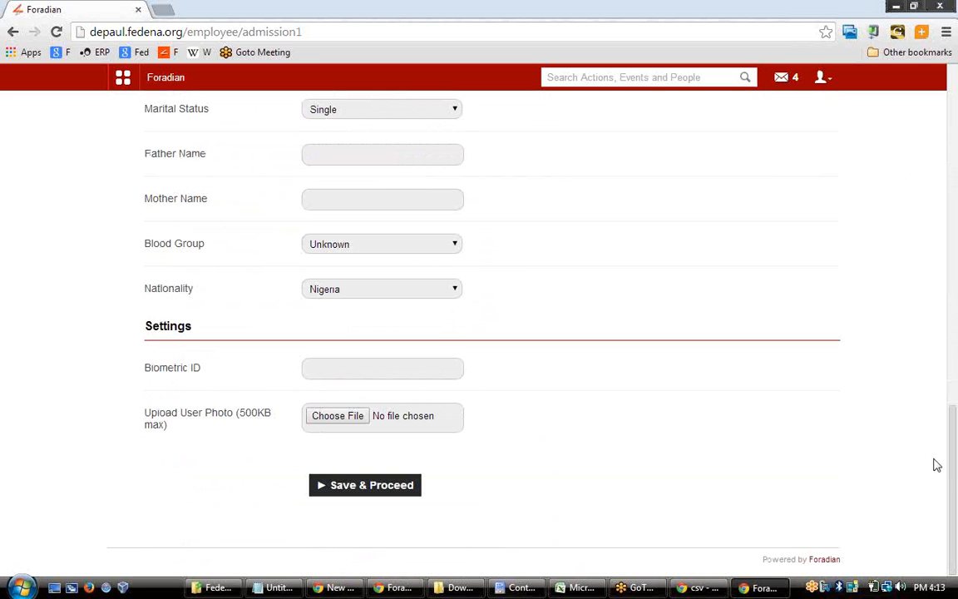
{"action": "left_click", "coordinate": [397, 486]}
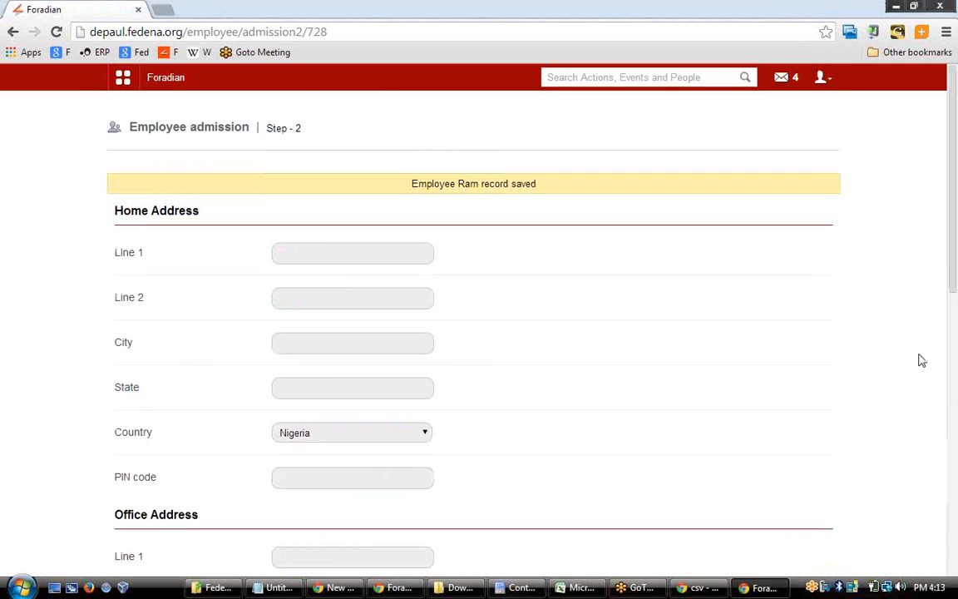
Save the employee's address details and bank details with their text fields left blank
{"action": "left_click_drag", "start_coordinate": [953, 268], "coordinate": [954, 545]}
{"action": "left_click", "coordinate": [305, 483]}
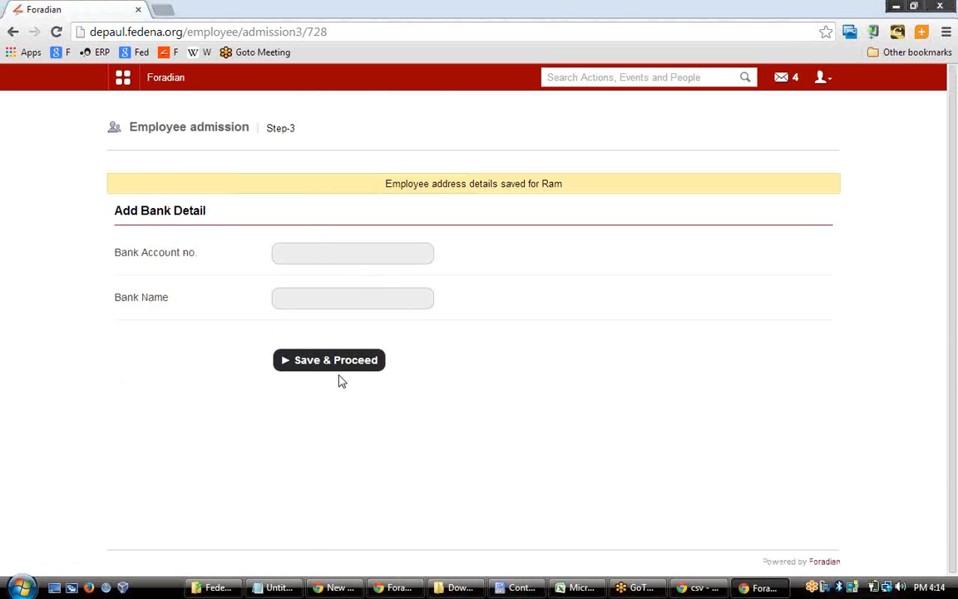
{"action": "left_click", "coordinate": [339, 374]}
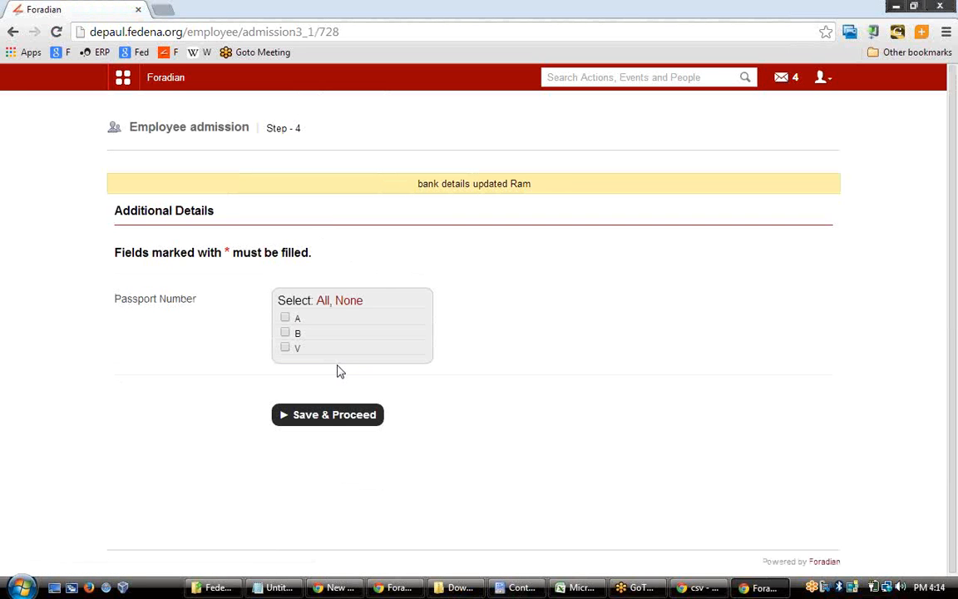
Save the additional details with option A chosen for Passport Number, and grant the employee all Student Management privileges
{"action": "left_click", "coordinate": [285, 319]}
{"action": "left_click", "coordinate": [316, 421]}
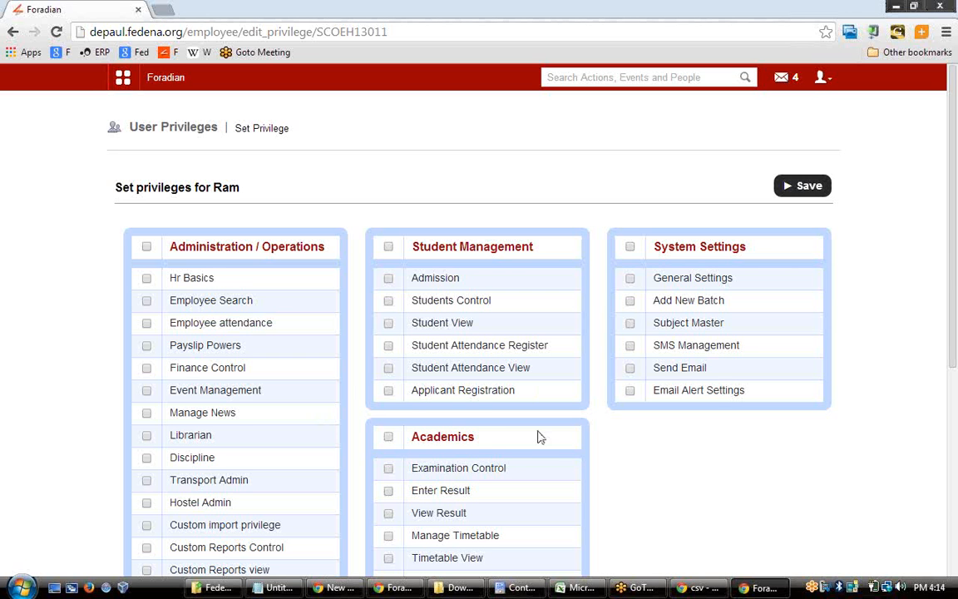
{"action": "left_click", "coordinate": [389, 247]}
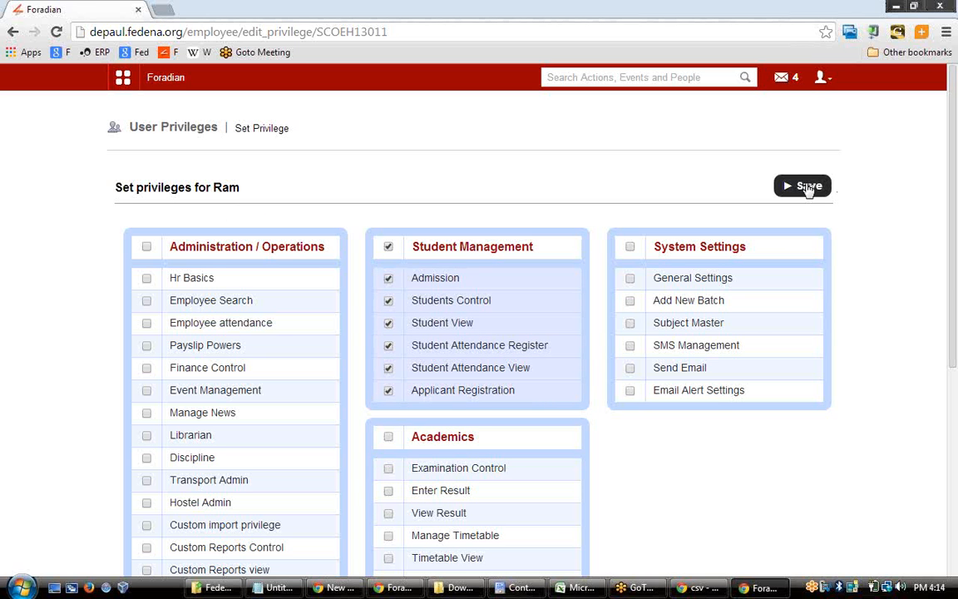
{"action": "left_click", "coordinate": [807, 188]}
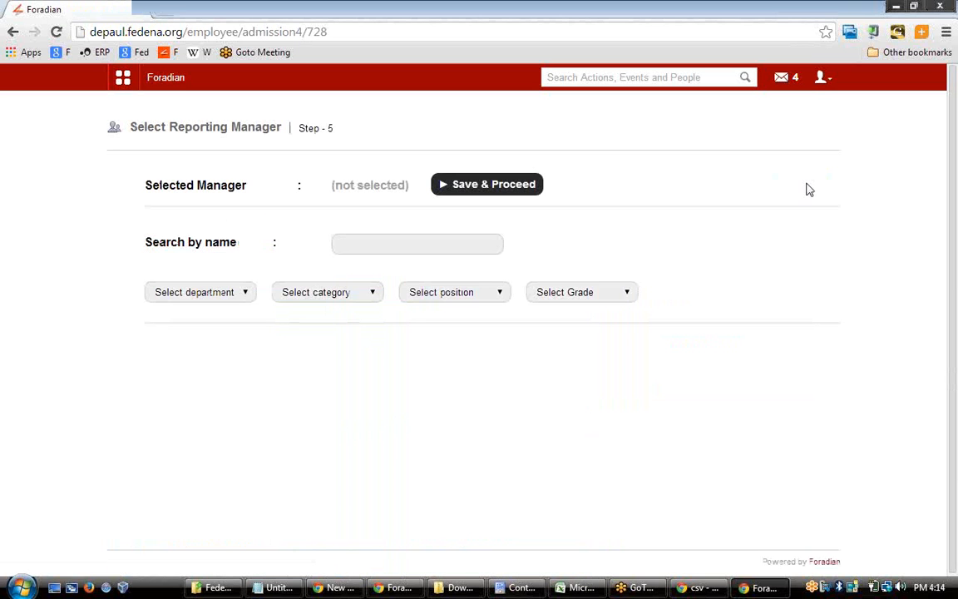
Search for the reporting manager by name, select the matching Academics employee and save the assignment
{"action": "left_click", "coordinate": [398, 243]}
{"action": "type", "text": "surya"}
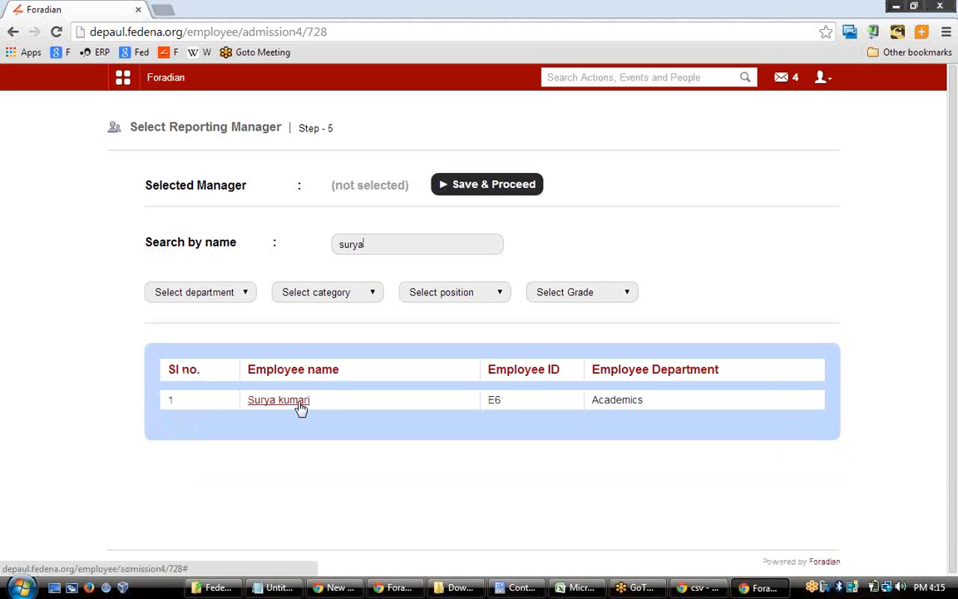
{"action": "left_click", "coordinate": [301, 407]}
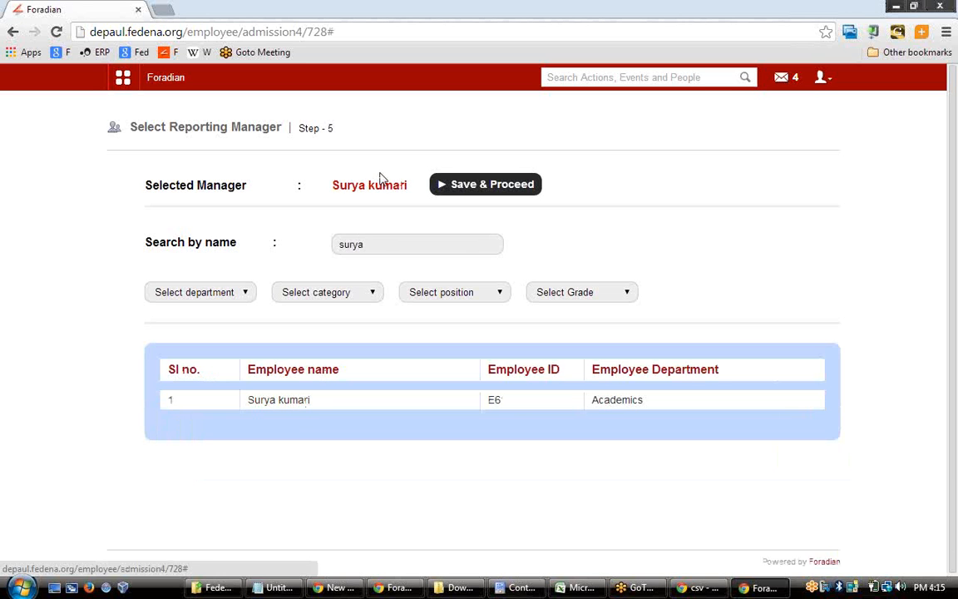
{"action": "left_click", "coordinate": [459, 186]}
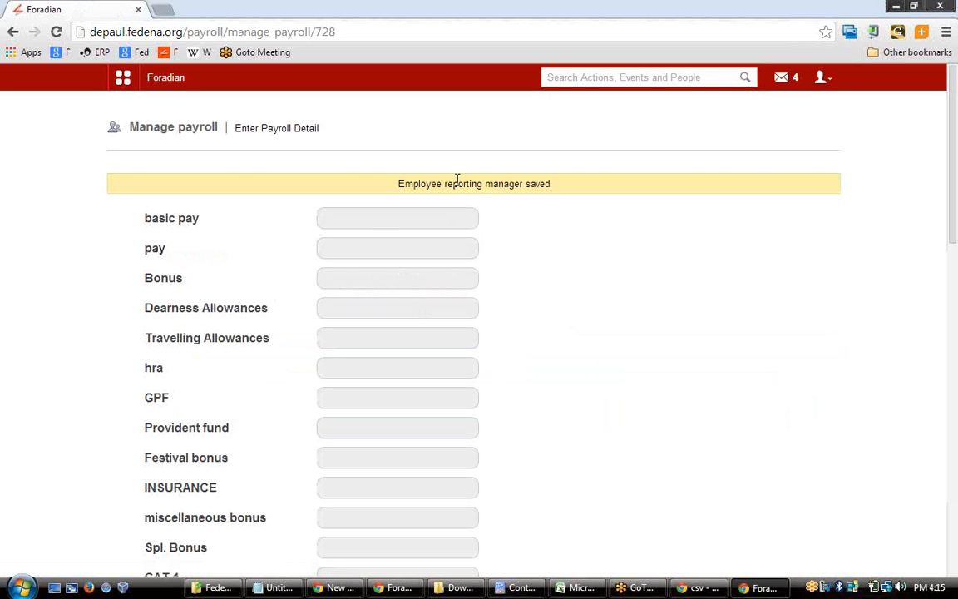
Set the employee's basic pay to 10000 in the payroll details so the dependent payroll categories are calculated
{"action": "left_click", "coordinate": [360, 221]}
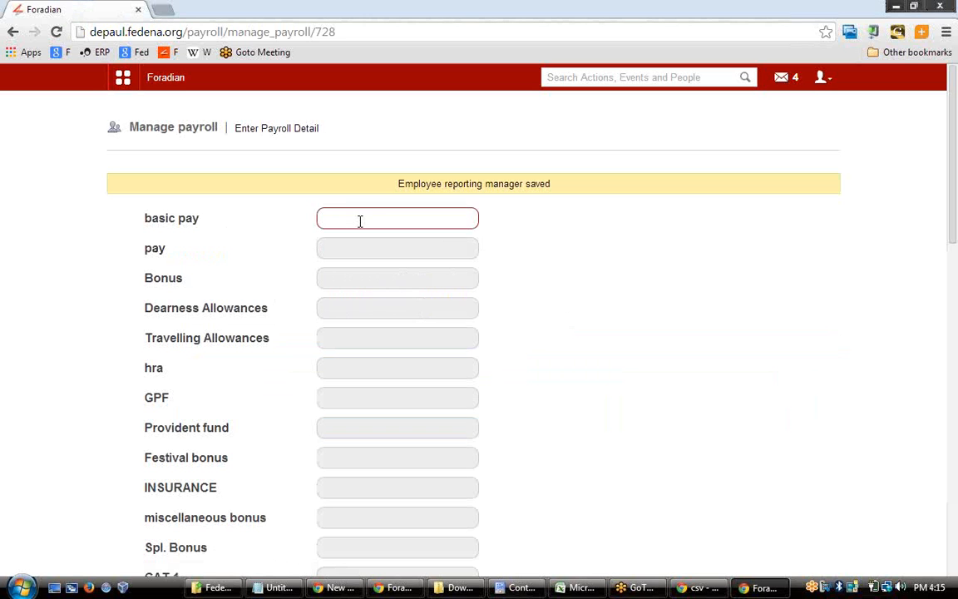
{"action": "type", "text": "1000"}
{"action": "type", "text": "0"}
{"action": "left_click", "coordinate": [404, 314]}
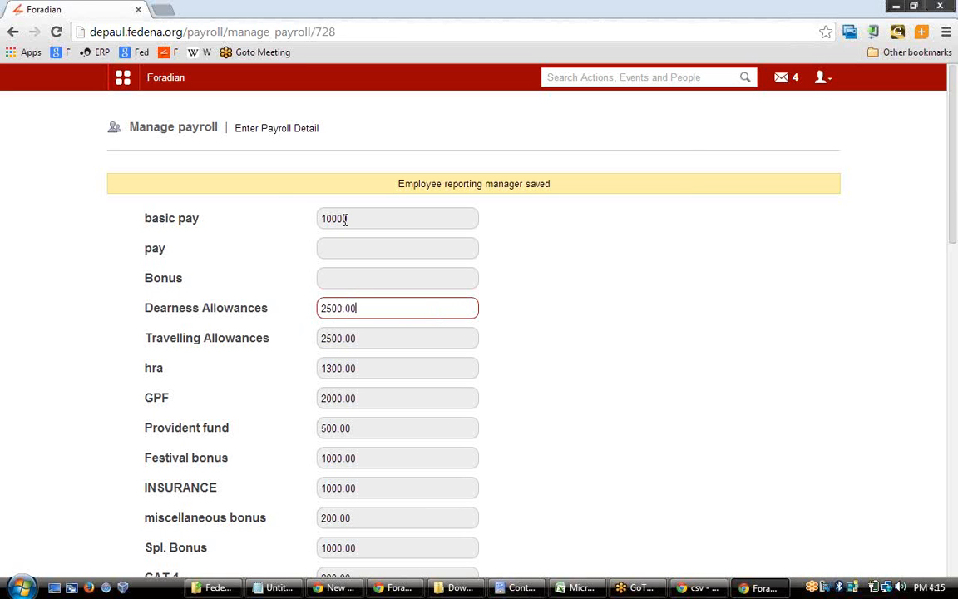
{"action": "left_click", "coordinate": [490, 341]}
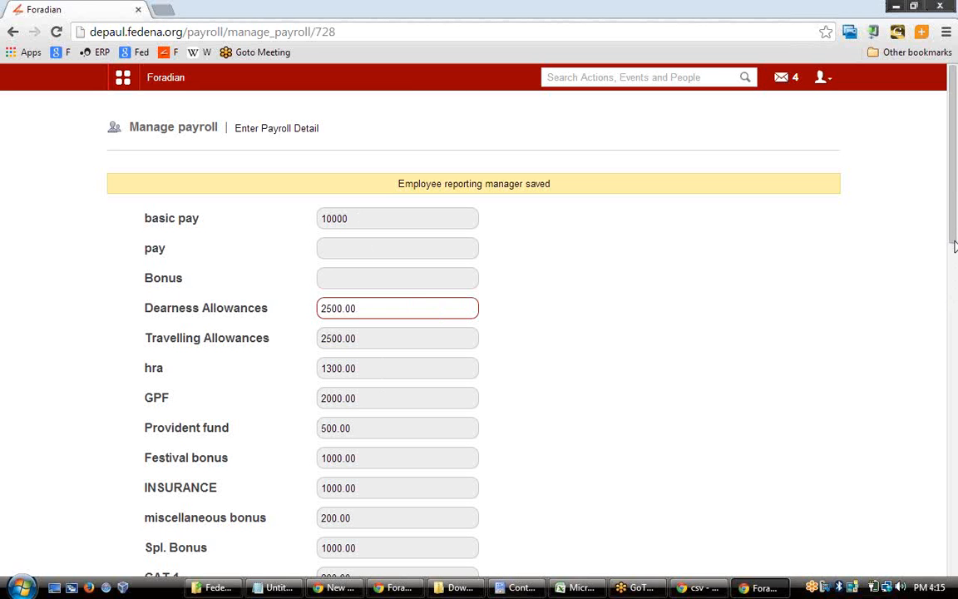
Review the payroll categories, finish the employee admission with the pay and Bonus amounts left blank, and highlight the employee ID on the profile
{"action": "left_click_drag", "start_coordinate": [955, 246], "coordinate": [938, 558]}
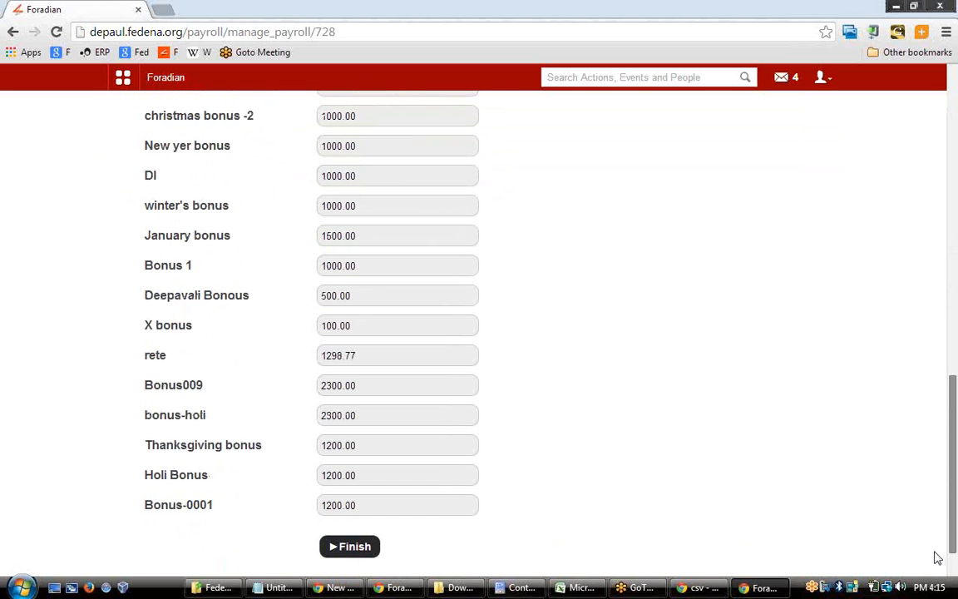
{"action": "scroll", "coordinate": [845, 232], "scroll_direction": "up", "scroll_amount": 15}
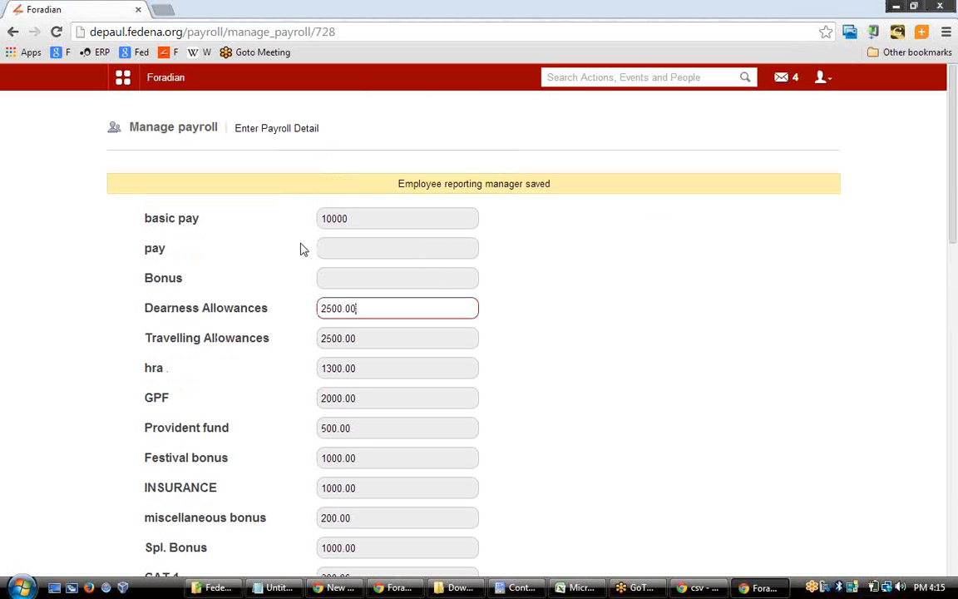
{"action": "left_click", "coordinate": [350, 248]}
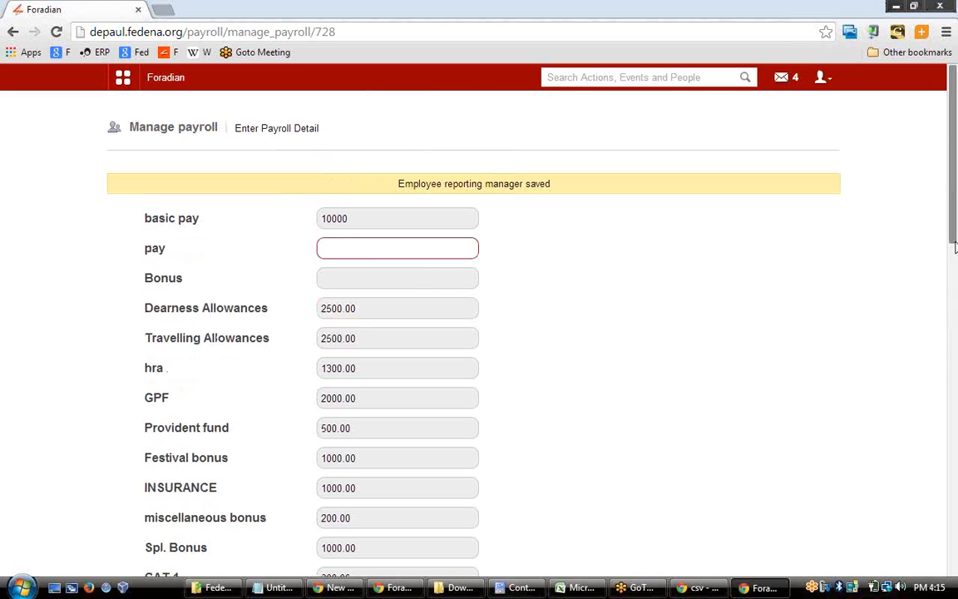
{"action": "left_click_drag", "start_coordinate": [955, 246], "coordinate": [944, 582]}
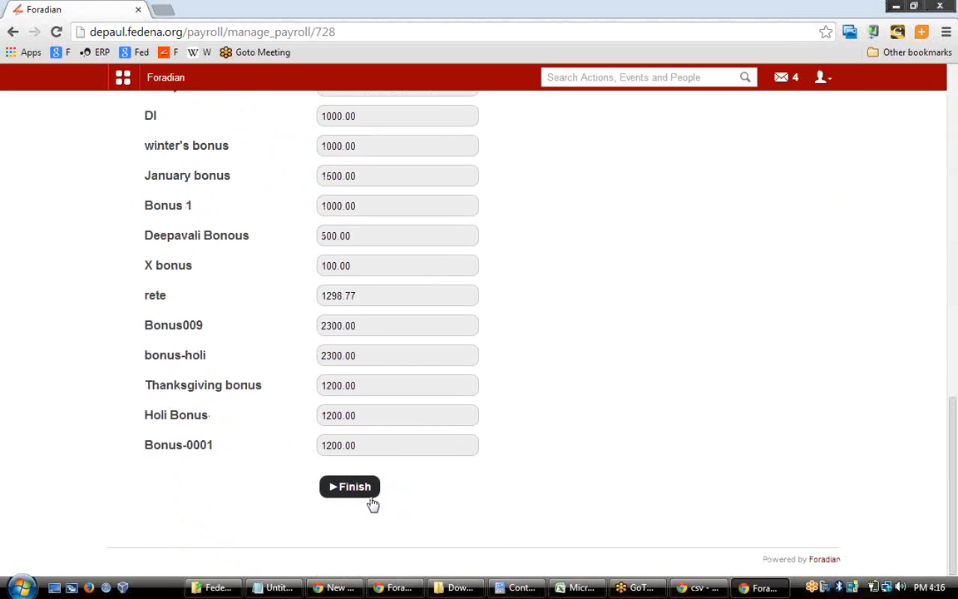
{"action": "left_click", "coordinate": [348, 489]}
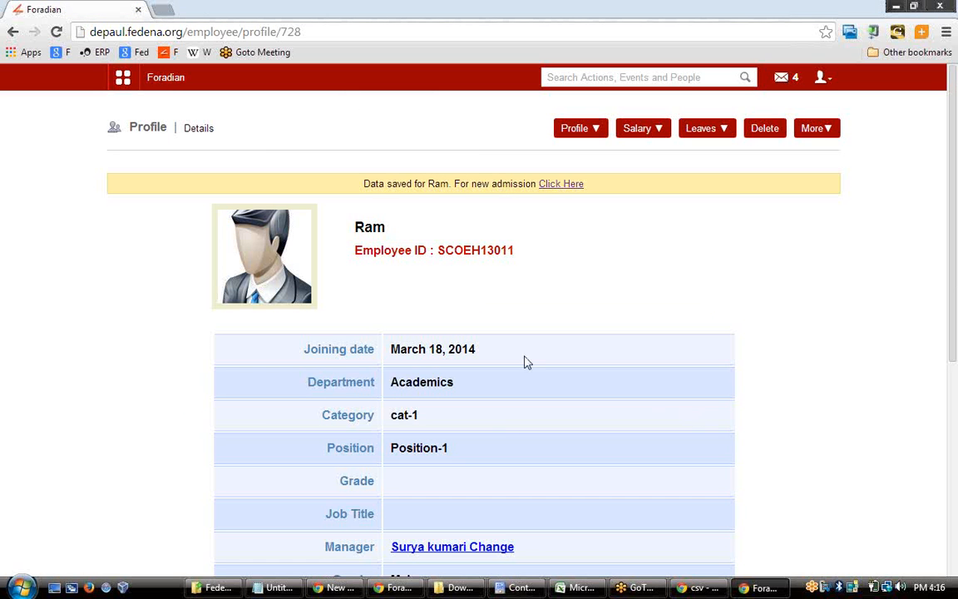
{"action": "left_click_drag", "start_coordinate": [438, 249], "coordinate": [517, 249]}
{"action": "left_click", "coordinate": [519, 251]}
Open the Employee Subject Association page within the Human Resource module's Employee Management section
{"action": "left_click", "coordinate": [122, 78]}
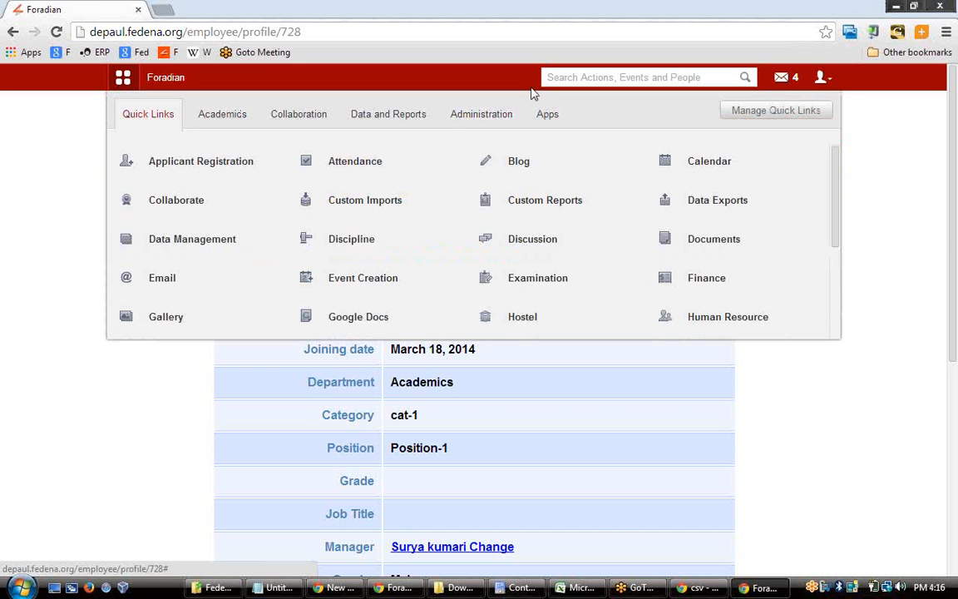
{"action": "left_click", "coordinate": [495, 113]}
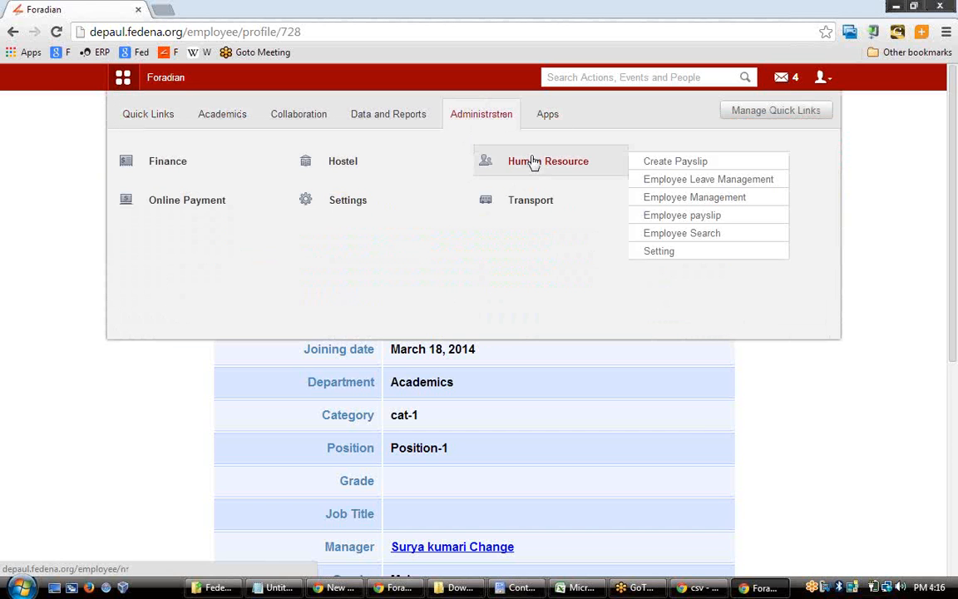
{"action": "left_click", "coordinate": [533, 162]}
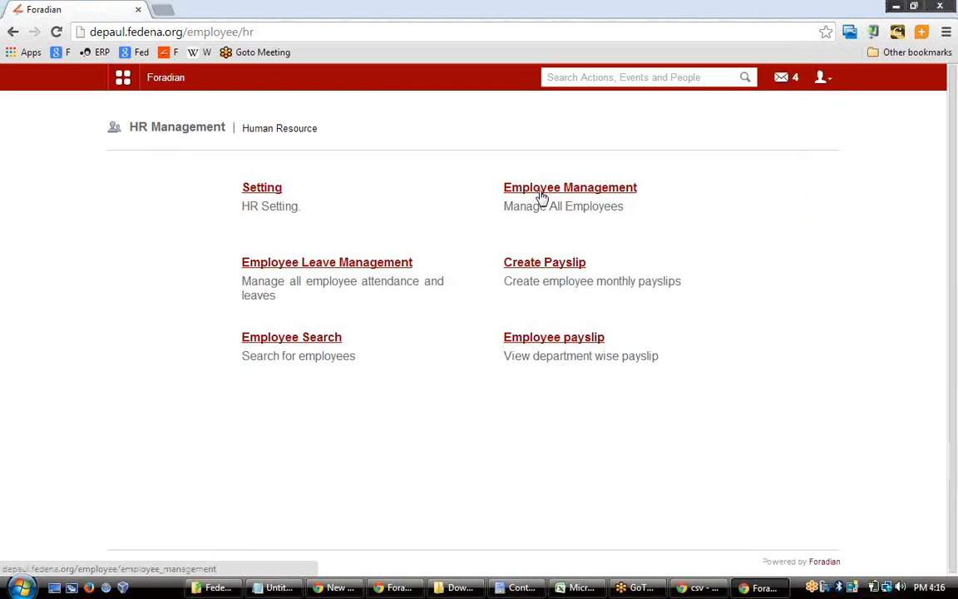
{"action": "left_click", "coordinate": [539, 190]}
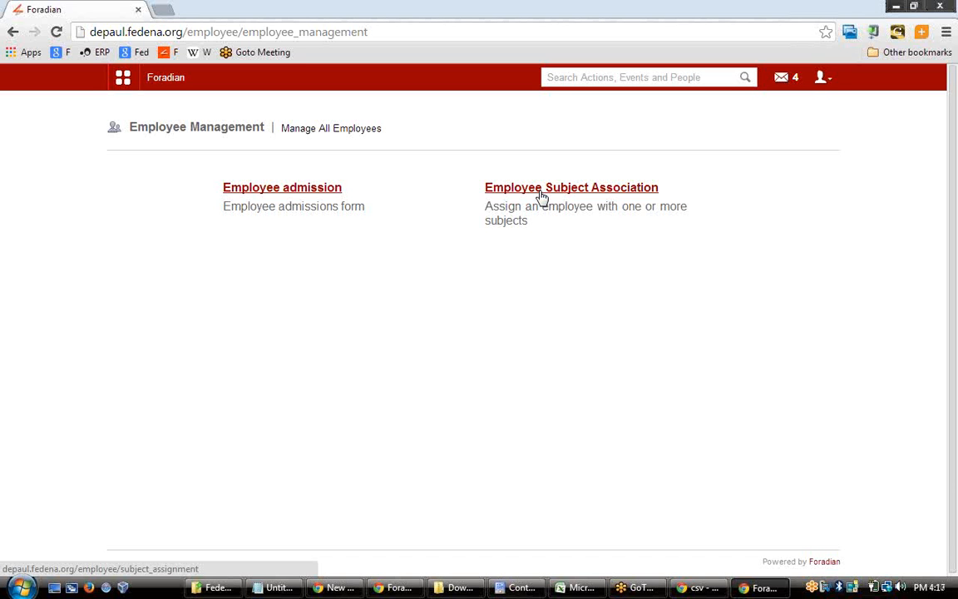
{"action": "left_click", "coordinate": [540, 197]}
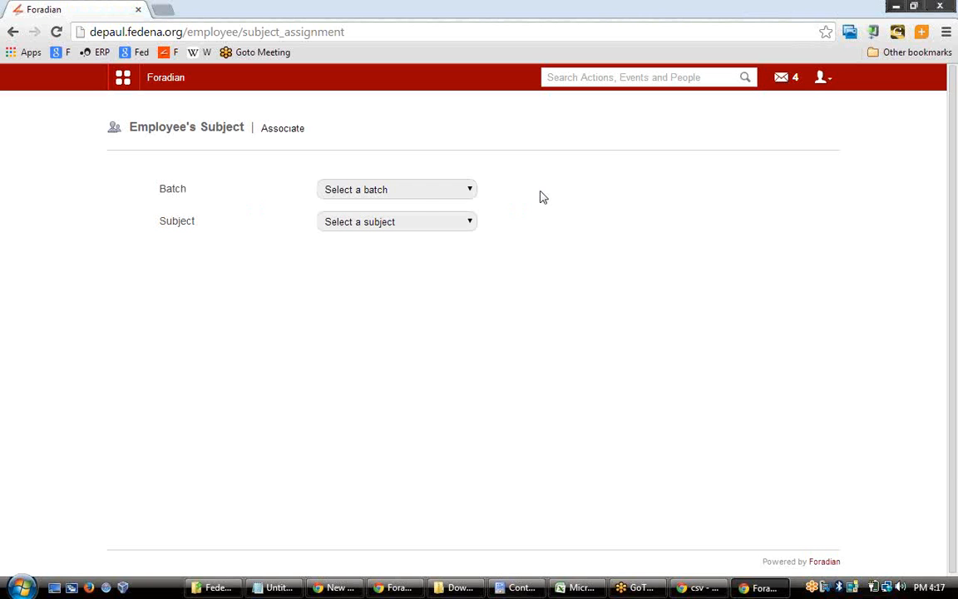
For batch X - A 2013 and subject Biology, assign the fourth employee listed for the Academics department
{"action": "left_click", "coordinate": [422, 197]}
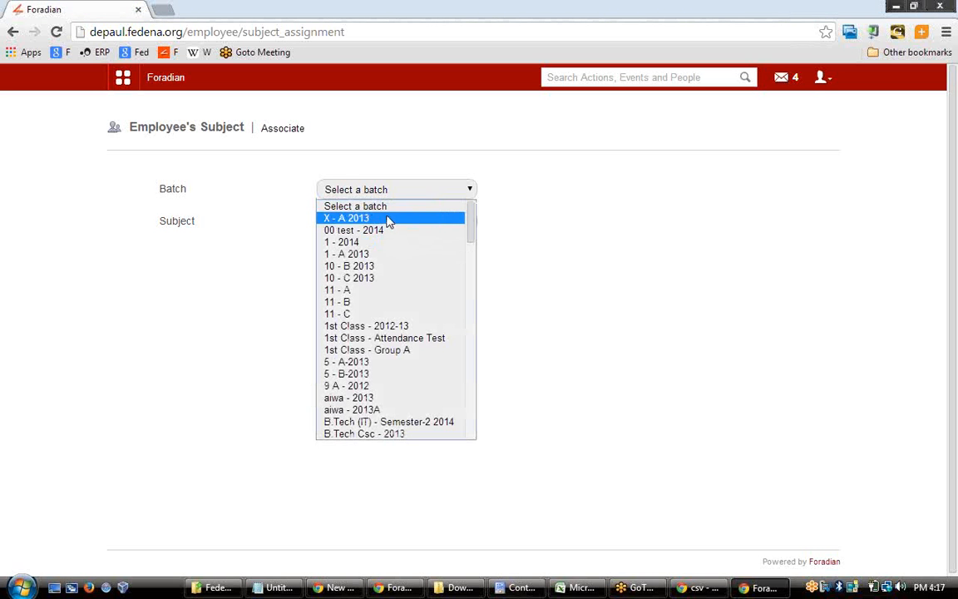
{"action": "left_click", "coordinate": [388, 219]}
{"action": "left_click", "coordinate": [410, 224]}
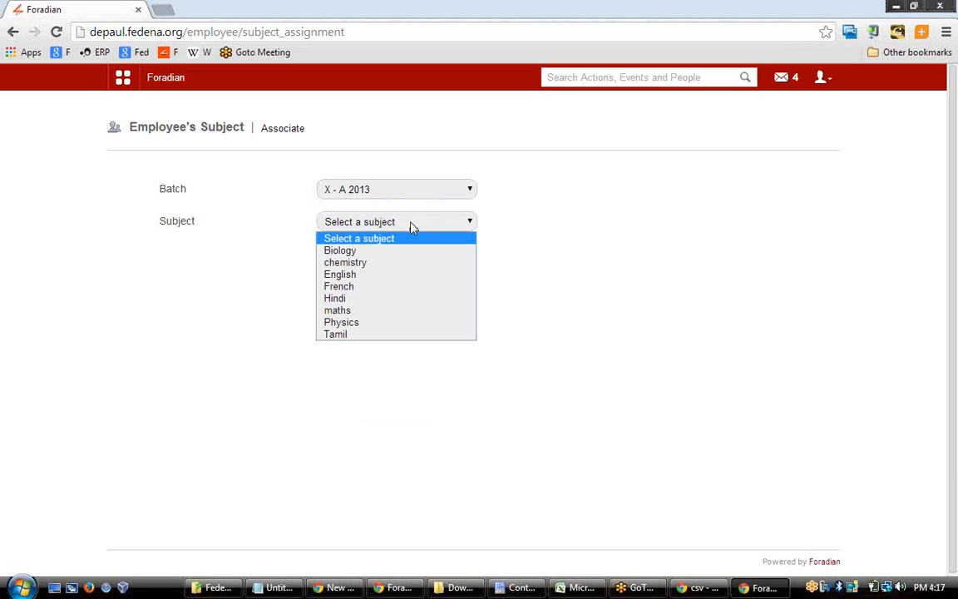
{"action": "left_click", "coordinate": [364, 253]}
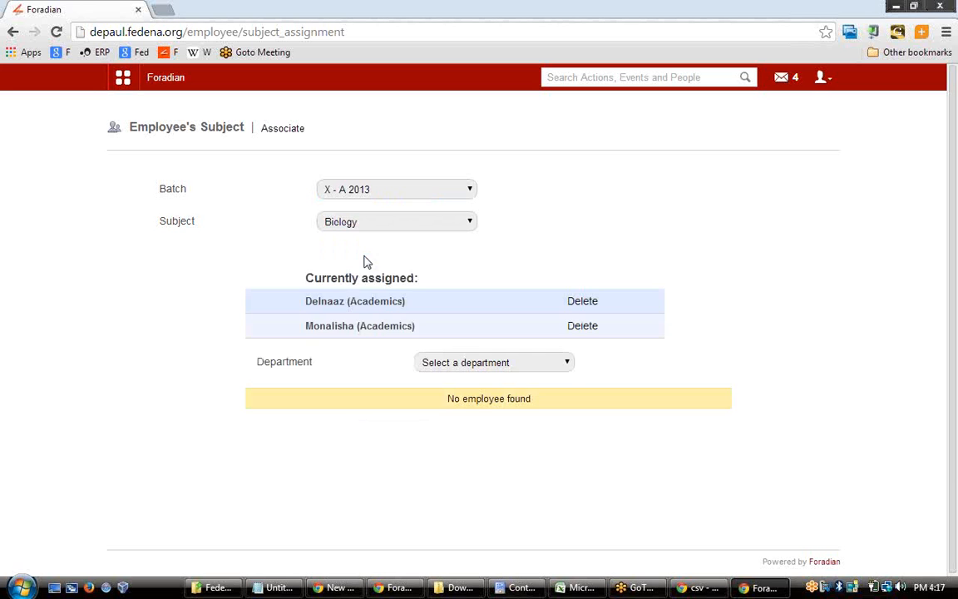
{"action": "left_click", "coordinate": [503, 366]}
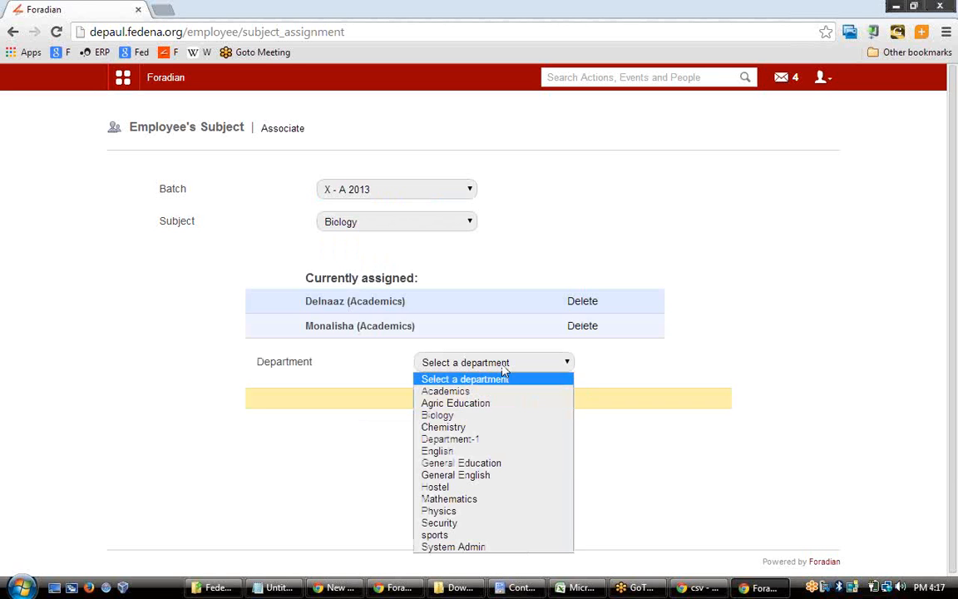
{"action": "left_click", "coordinate": [467, 416]}
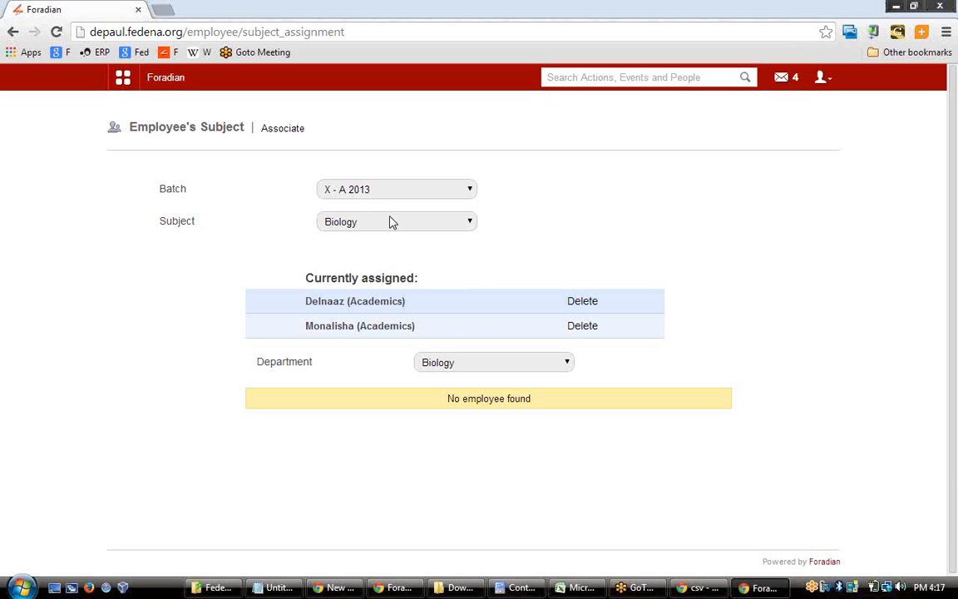
{"action": "left_click", "coordinate": [491, 363]}
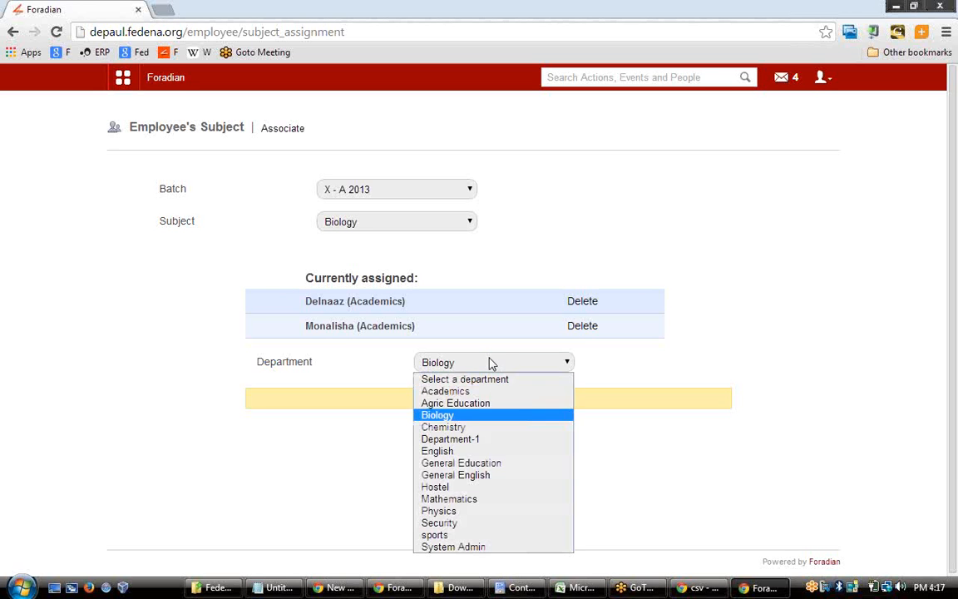
{"action": "left_click", "coordinate": [459, 391]}
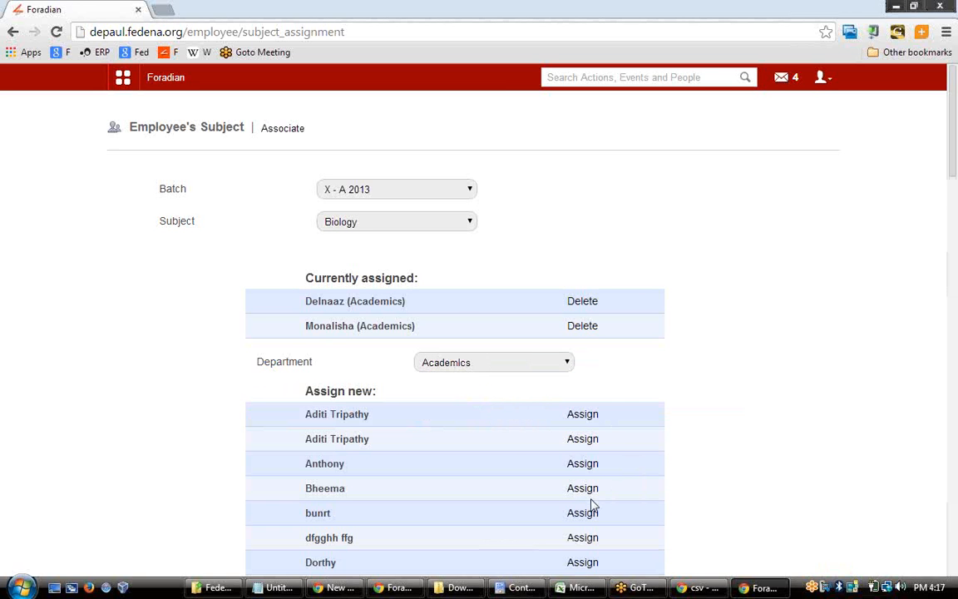
{"action": "left_click", "coordinate": [587, 494]}
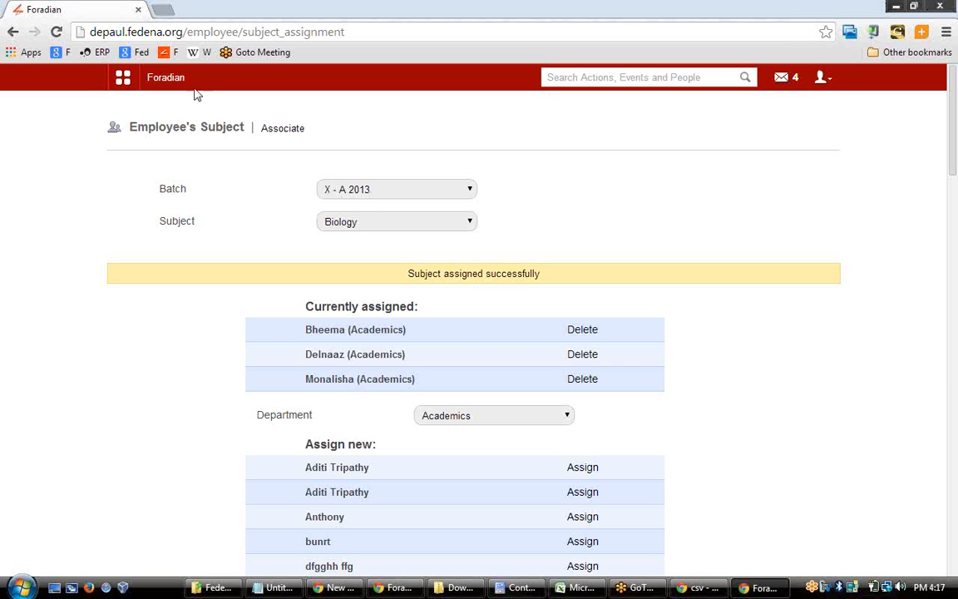
Open the leave types page of Employee Leave Management and examine the leave name, leave code and maximum leave count fields
{"action": "left_click", "coordinate": [12, 33]}
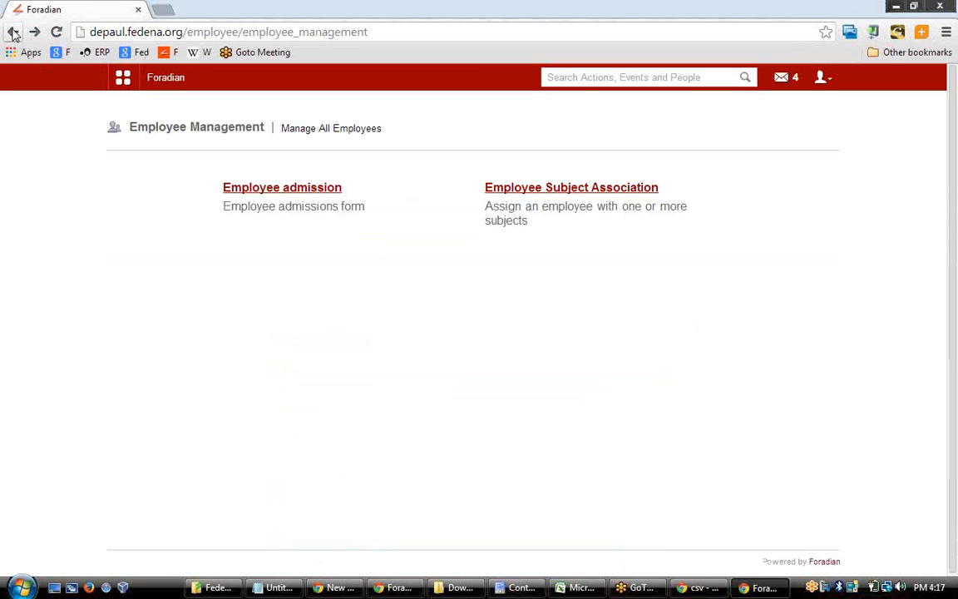
{"action": "left_click", "coordinate": [13, 33]}
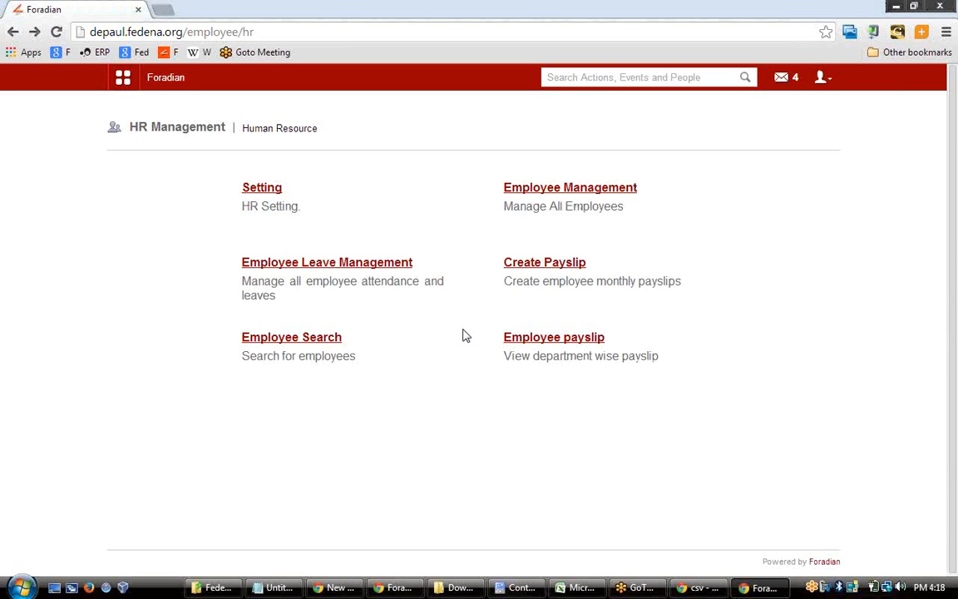
{"action": "left_click", "coordinate": [374, 264]}
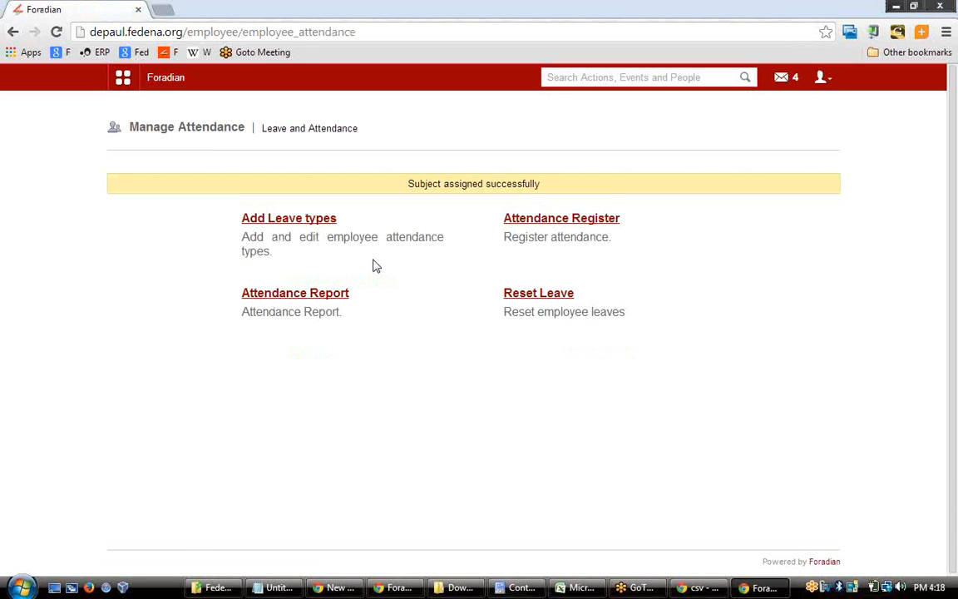
{"action": "left_click", "coordinate": [298, 220]}
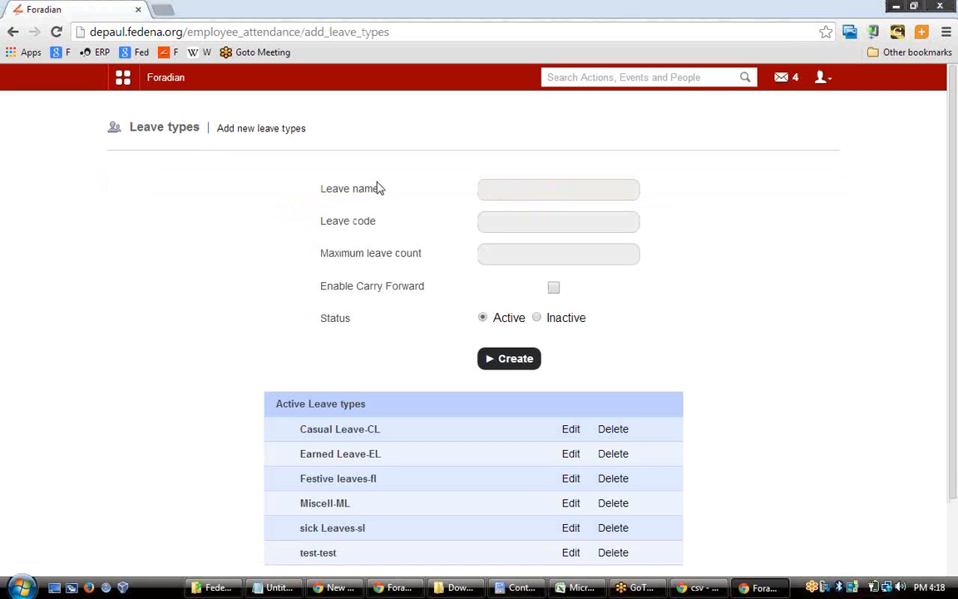
{"action": "left_click", "coordinate": [529, 186]}
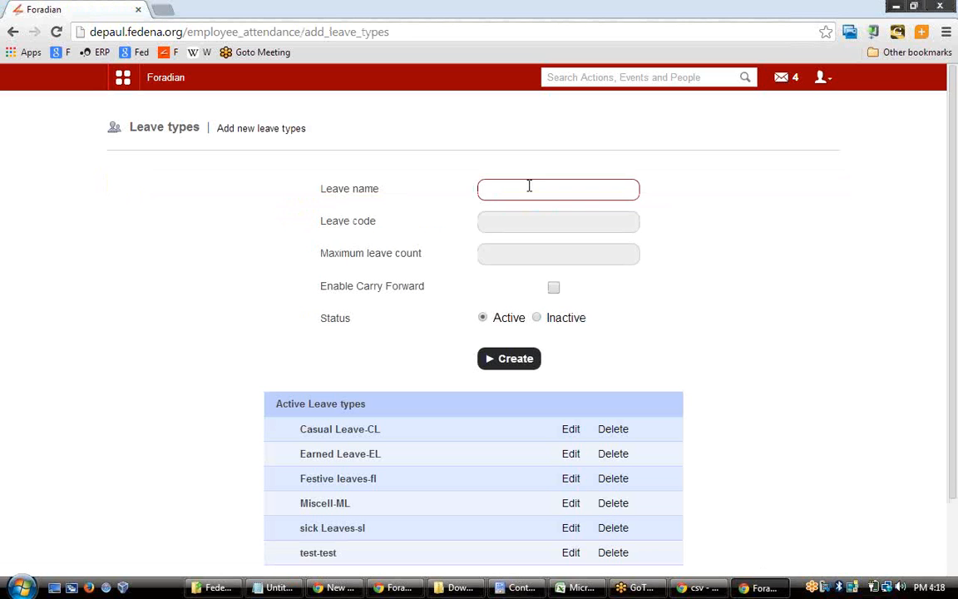
{"action": "left_click", "coordinate": [548, 214]}
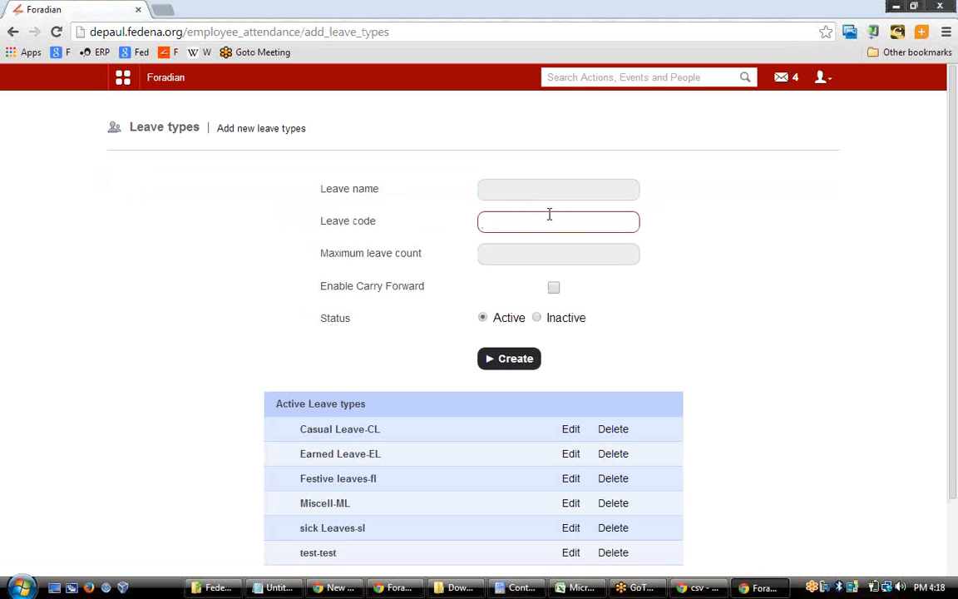
{"action": "left_click", "coordinate": [551, 250]}
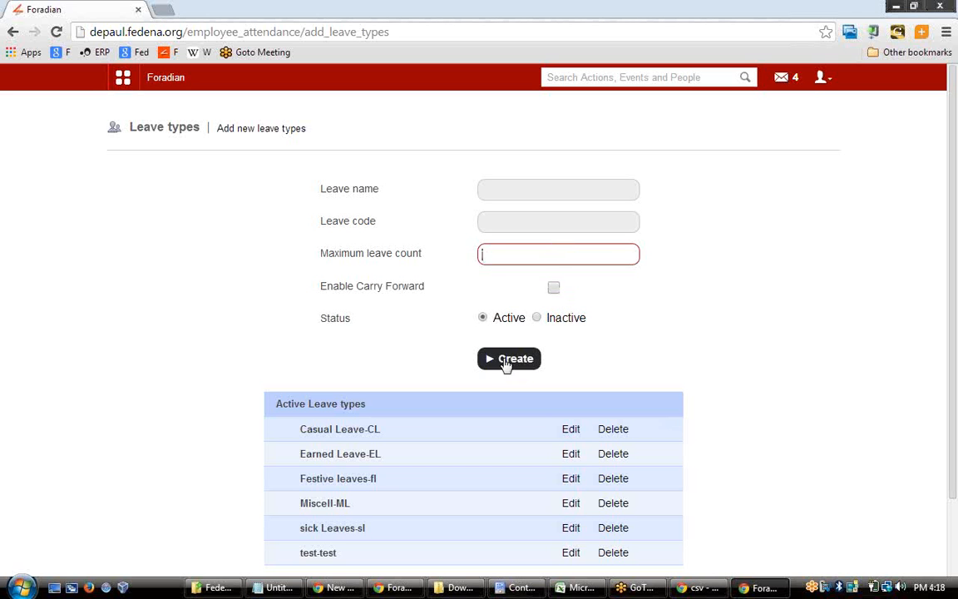
{"action": "left_click", "coordinate": [13, 33]}
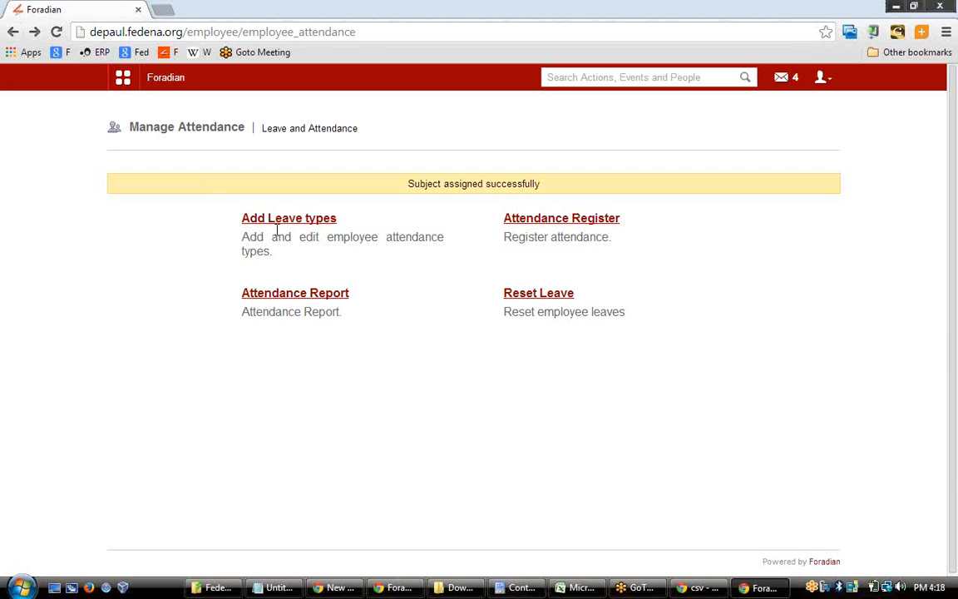
Open the employee attendance register for the Academics department
{"action": "left_click", "coordinate": [583, 218]}
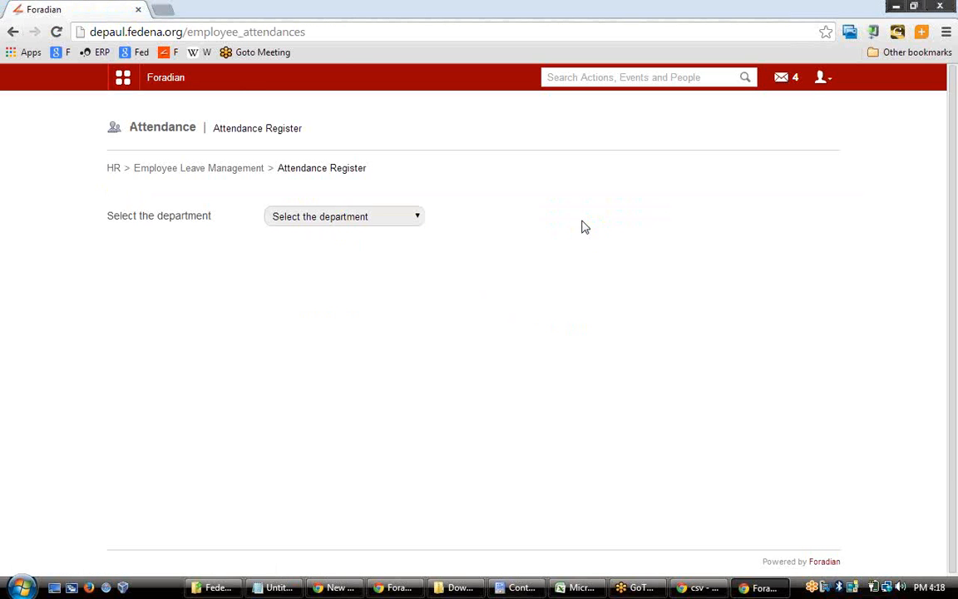
{"action": "left_click", "coordinate": [357, 218]}
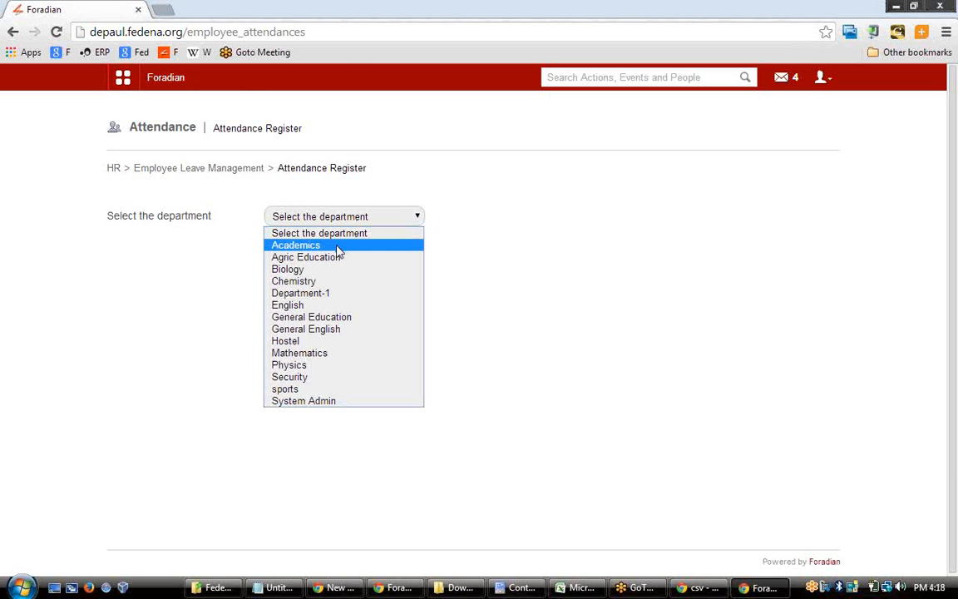
{"action": "left_click", "coordinate": [338, 247]}
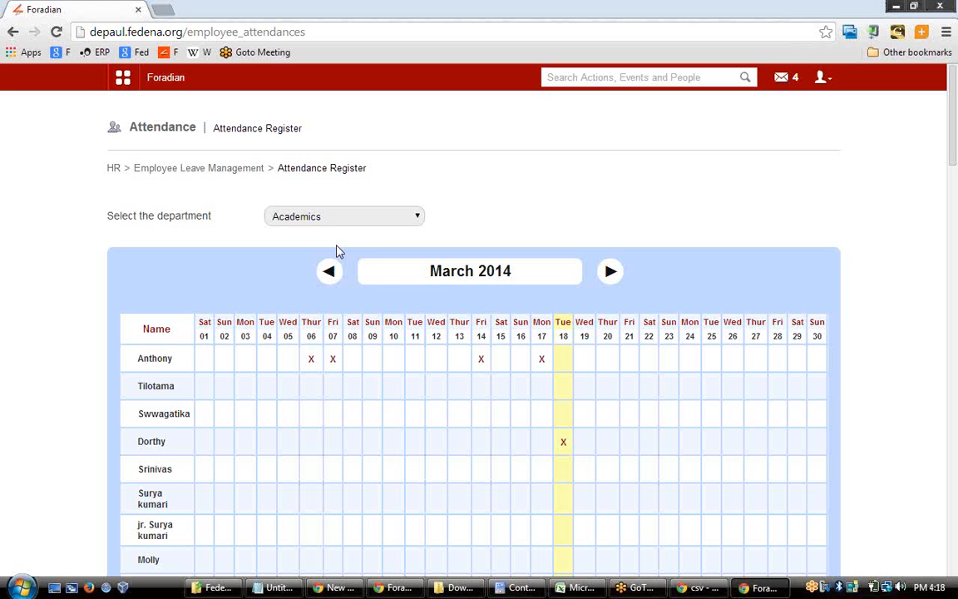
Record a full-day Casual Leave with reason "fever" for the fifth listed employee on 18 March 2014, and return to Employee Leave Management
{"action": "left_click", "coordinate": [562, 474]}
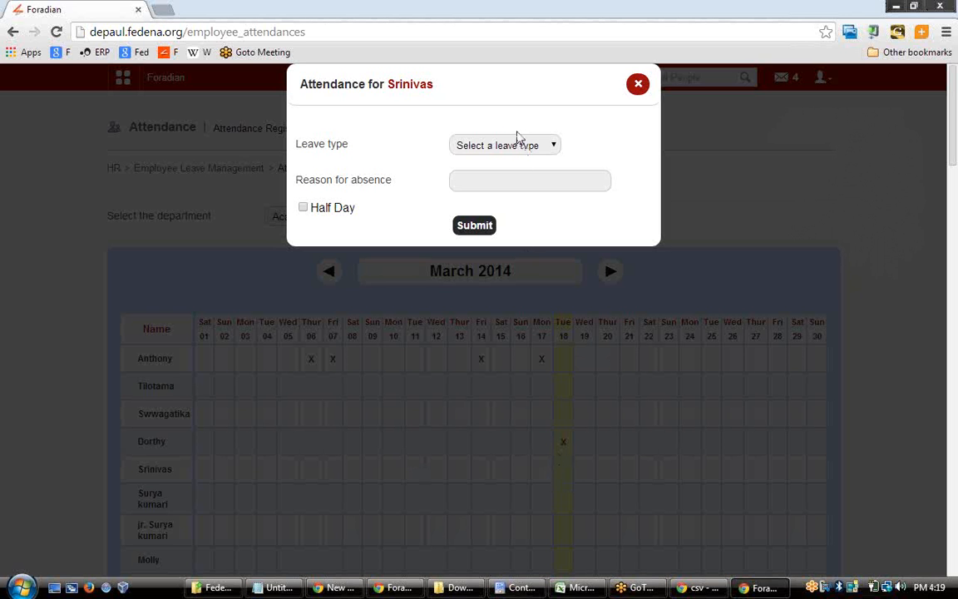
{"action": "left_click", "coordinate": [517, 152]}
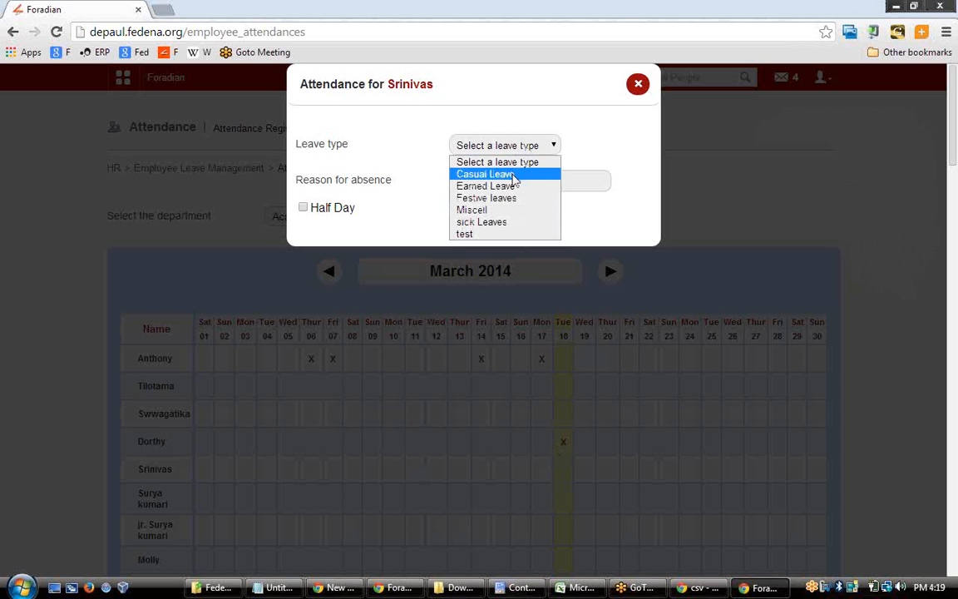
{"action": "left_click", "coordinate": [509, 174]}
{"action": "left_click", "coordinate": [512, 176]}
{"action": "type", "text": "fever"}
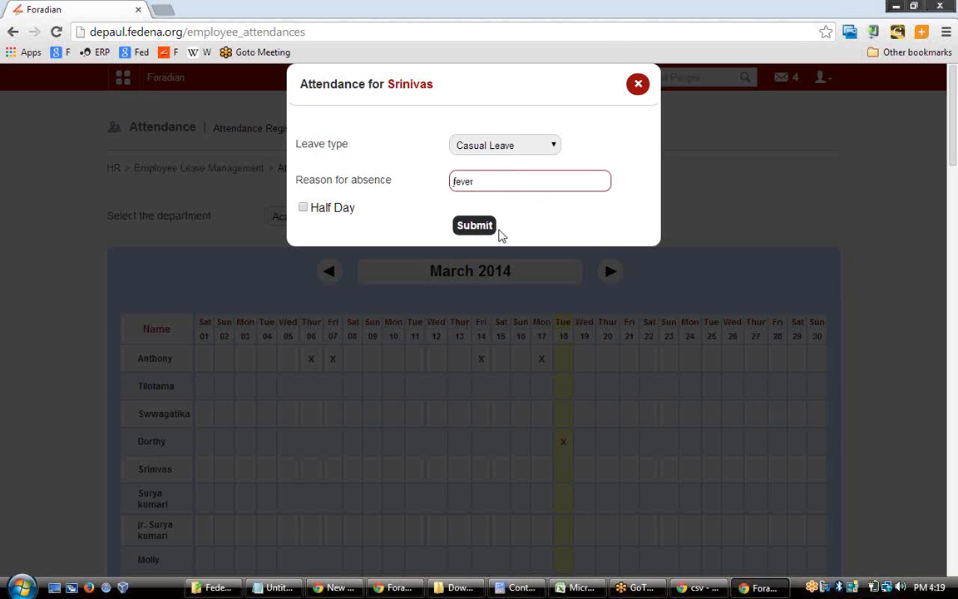
{"action": "left_click", "coordinate": [477, 232]}
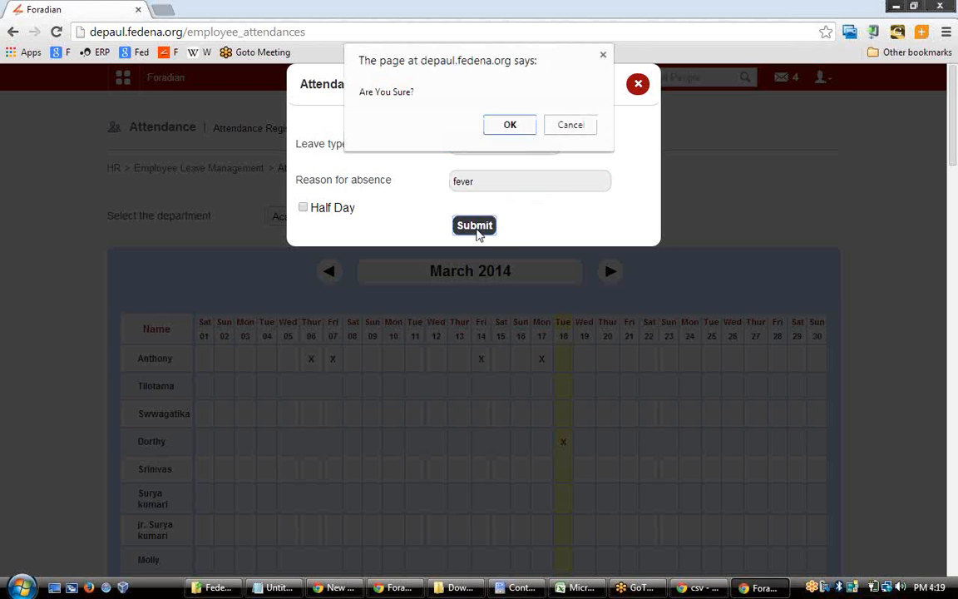
{"action": "left_click", "coordinate": [524, 127]}
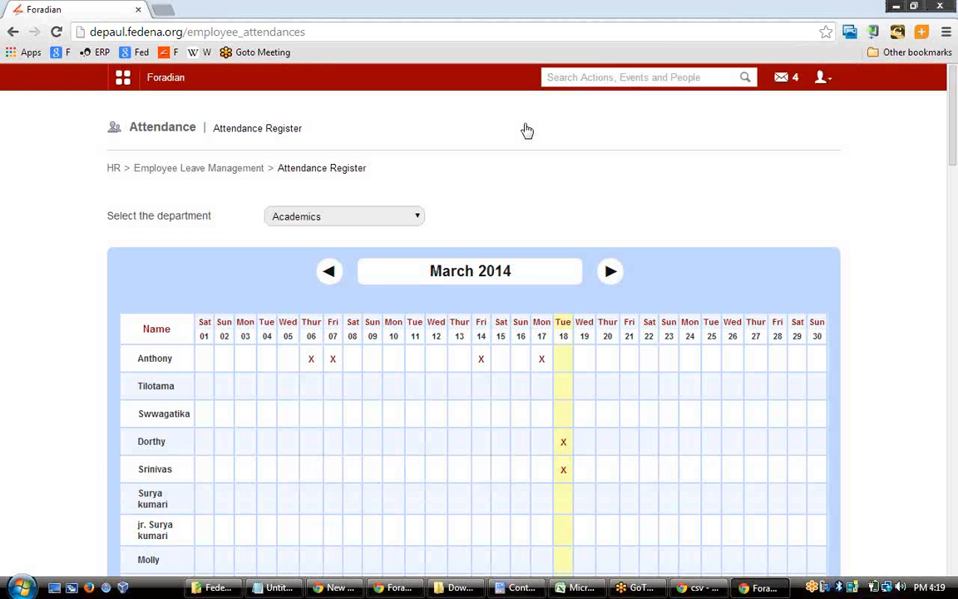
{"action": "left_click", "coordinate": [199, 171]}
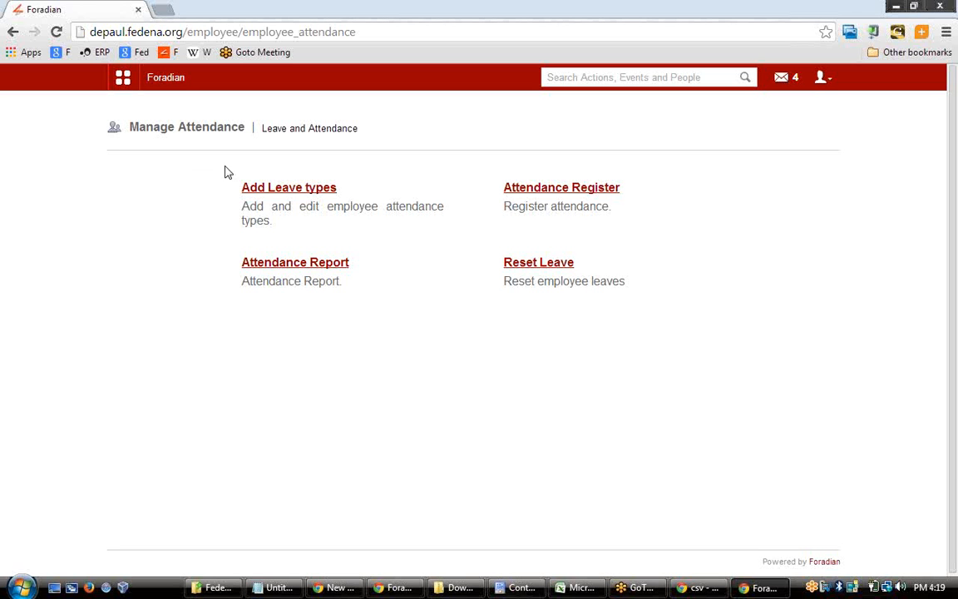
View the employee attendance report for all departments, and return to Employee Leave Management
{"action": "left_click", "coordinate": [313, 266]}
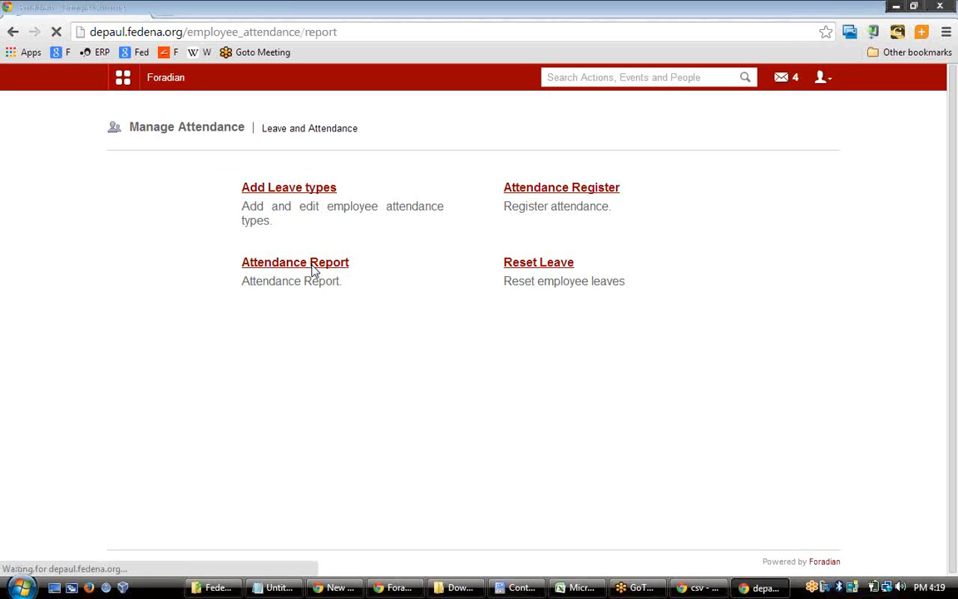
{"action": "left_click", "coordinate": [520, 216]}
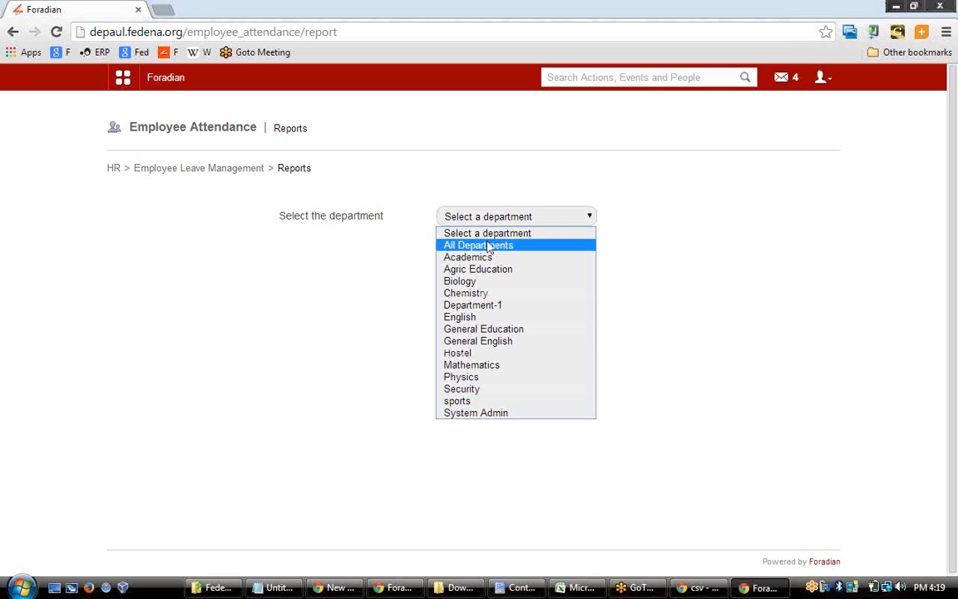
{"action": "left_click", "coordinate": [489, 247]}
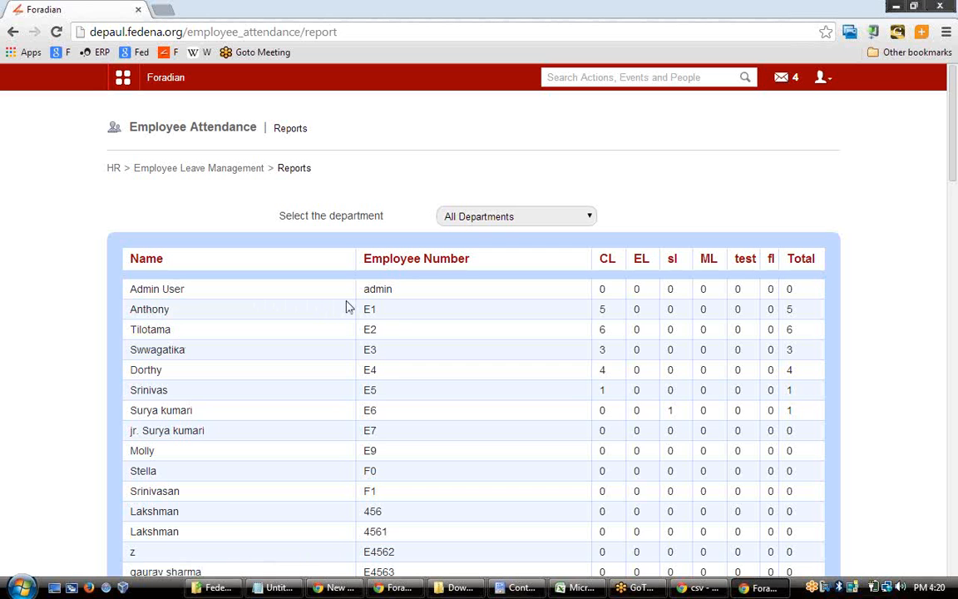
{"action": "left_click", "coordinate": [183, 170]}
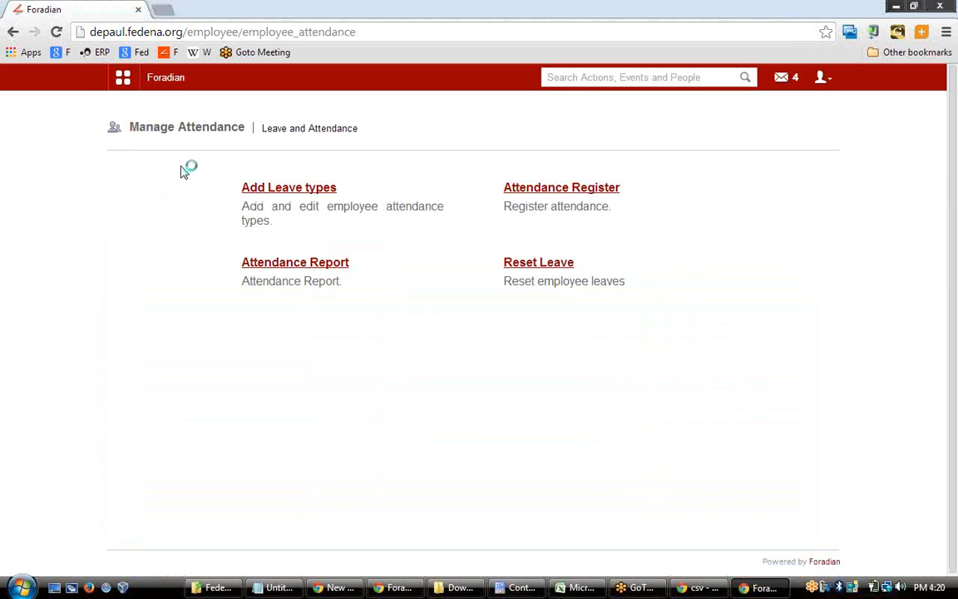
Examine the automatic reset, reset period and count begin date in Leave Reset Settings, and return to HR Management
{"action": "left_click", "coordinate": [544, 266]}
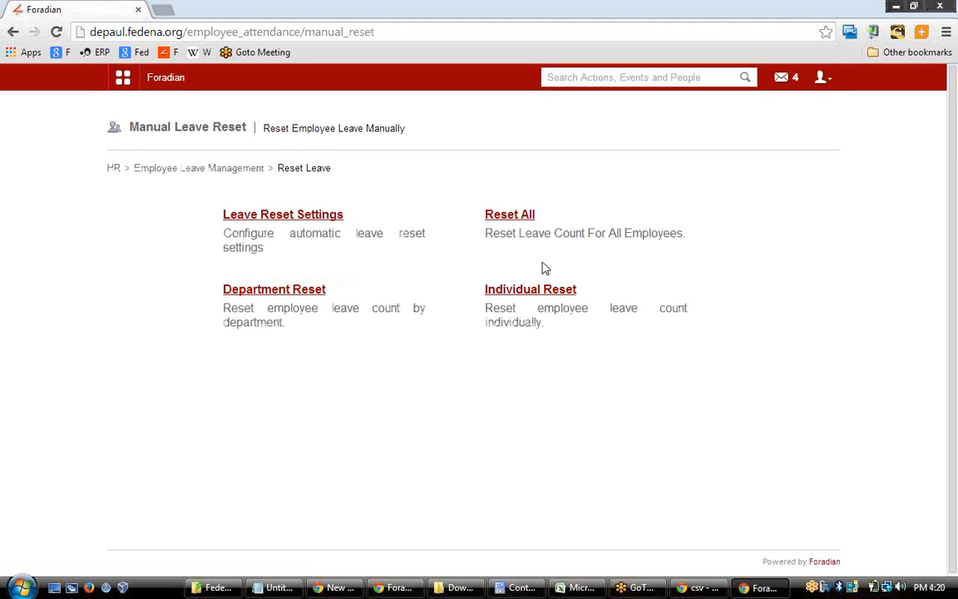
{"action": "left_click", "coordinate": [331, 215]}
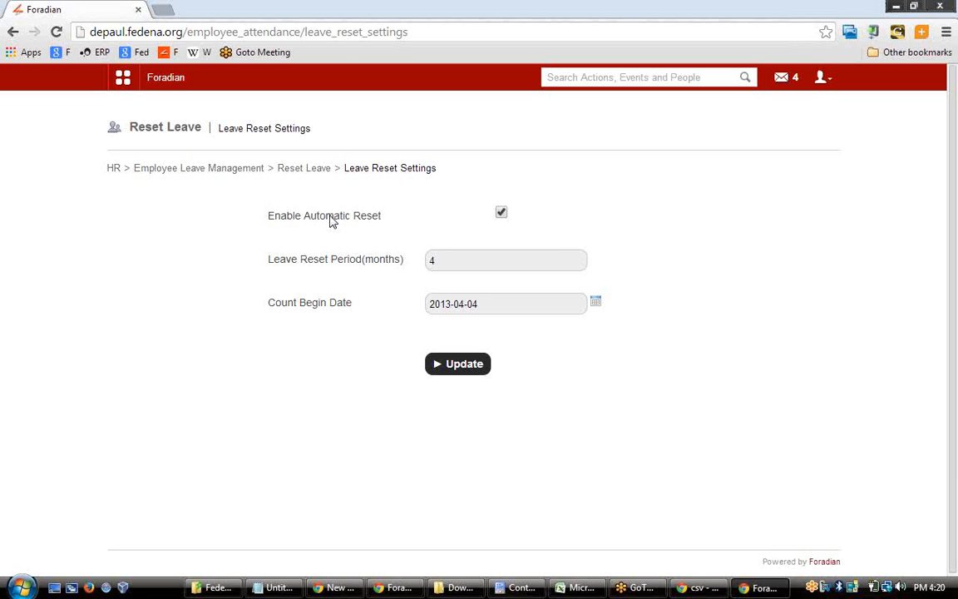
{"action": "left_click", "coordinate": [552, 304]}
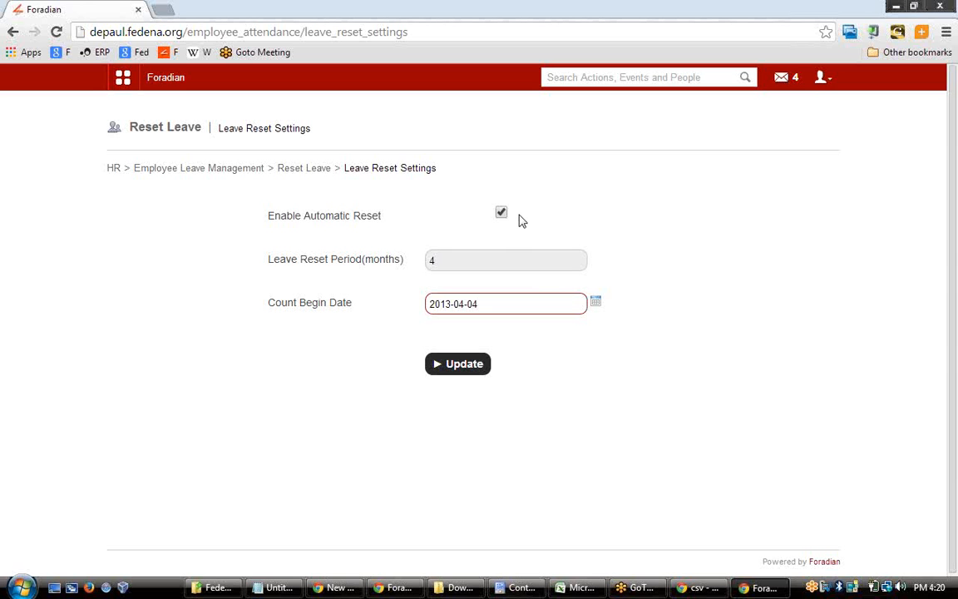
{"action": "left_click", "coordinate": [317, 172]}
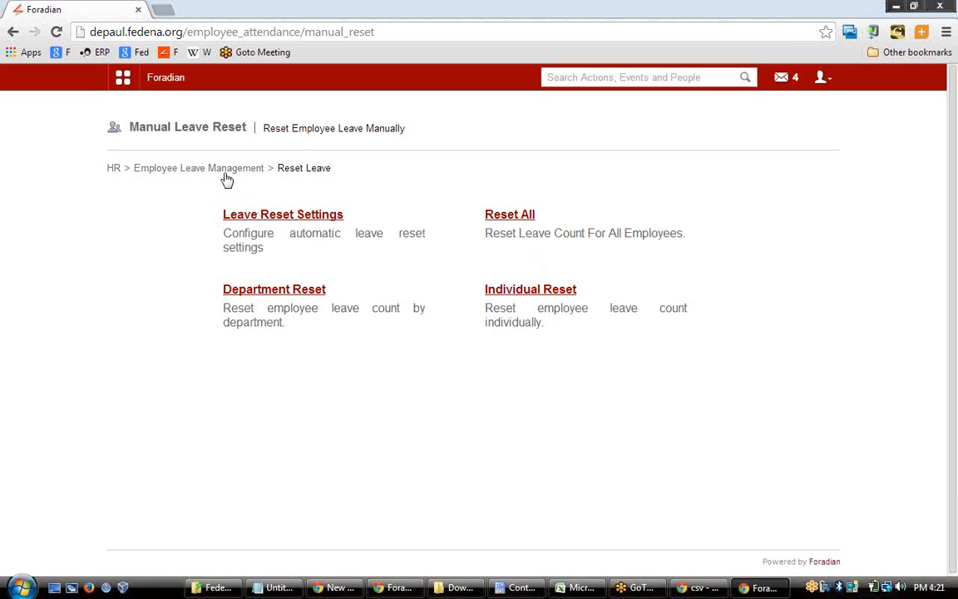
{"action": "left_click", "coordinate": [112, 170]}
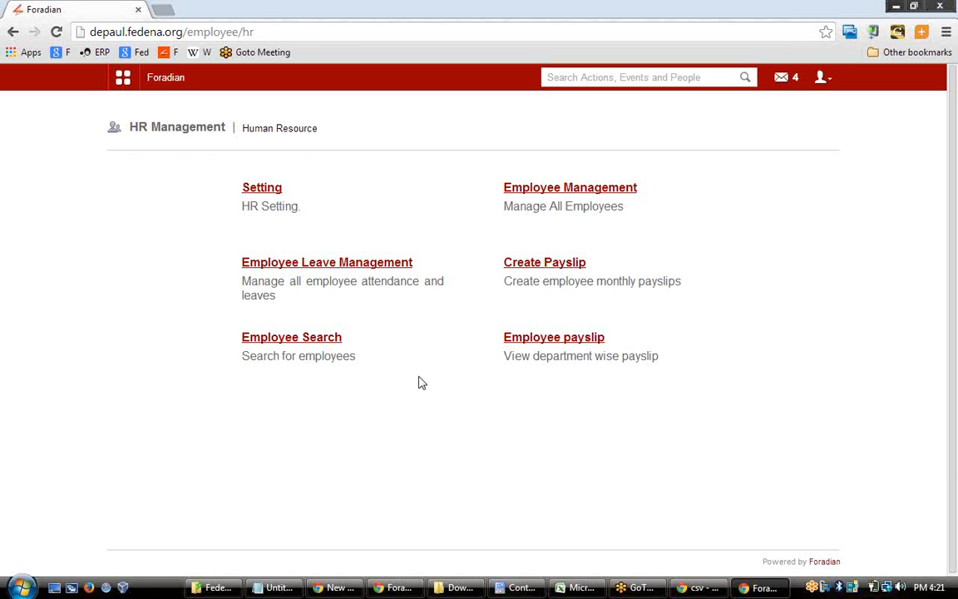
Search for an employee by first name, view the matching employee's profile, and return to HR Management
{"action": "left_click", "coordinate": [310, 339]}
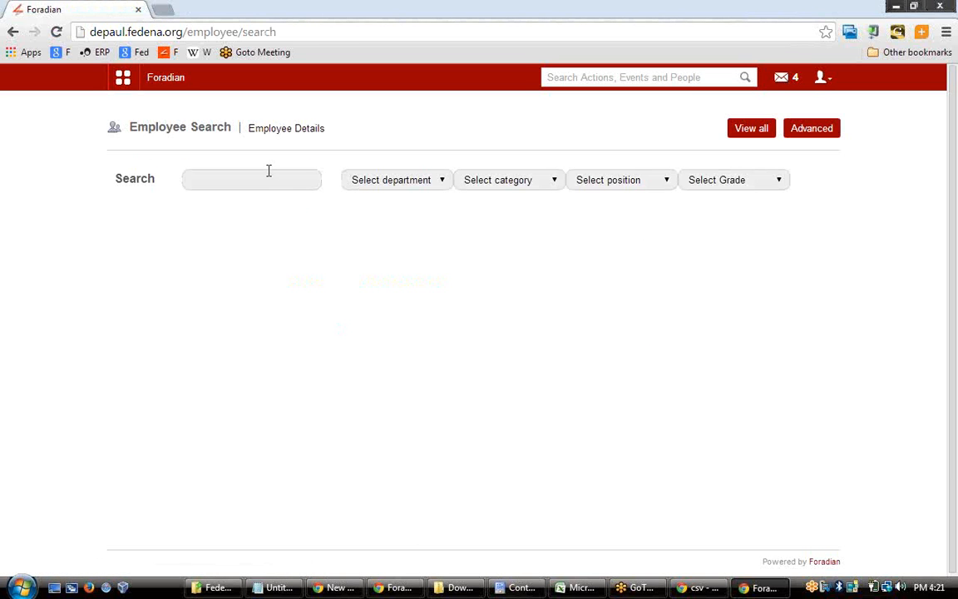
{"action": "left_click", "coordinate": [269, 172]}
{"action": "type", "text": "sai"}
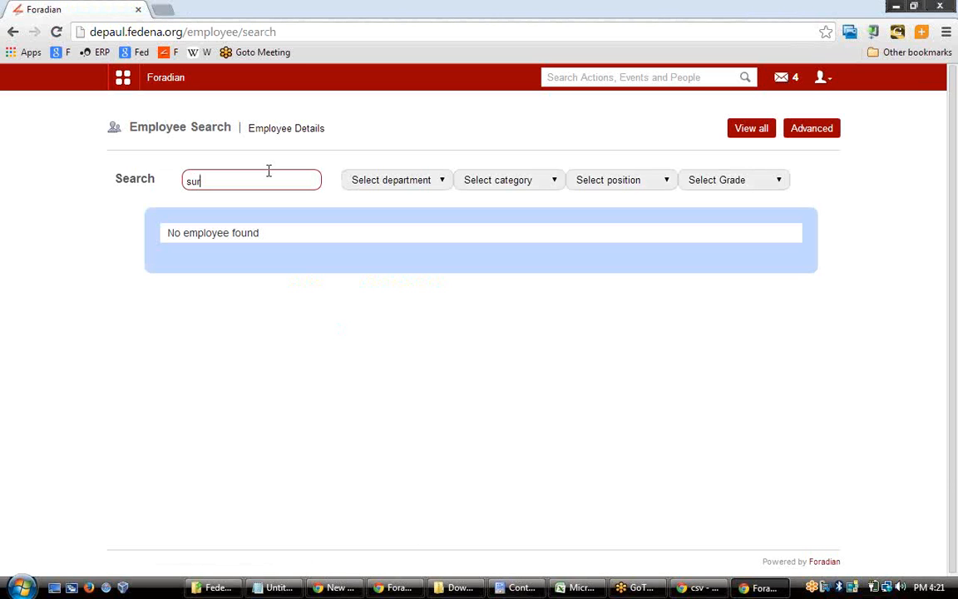
{"action": "key", "text": "BackSpace"}
{"action": "key", "text": "BackSpace"}
{"action": "key", "text": "BackSpace"}
{"action": "type", "text": "ram"}
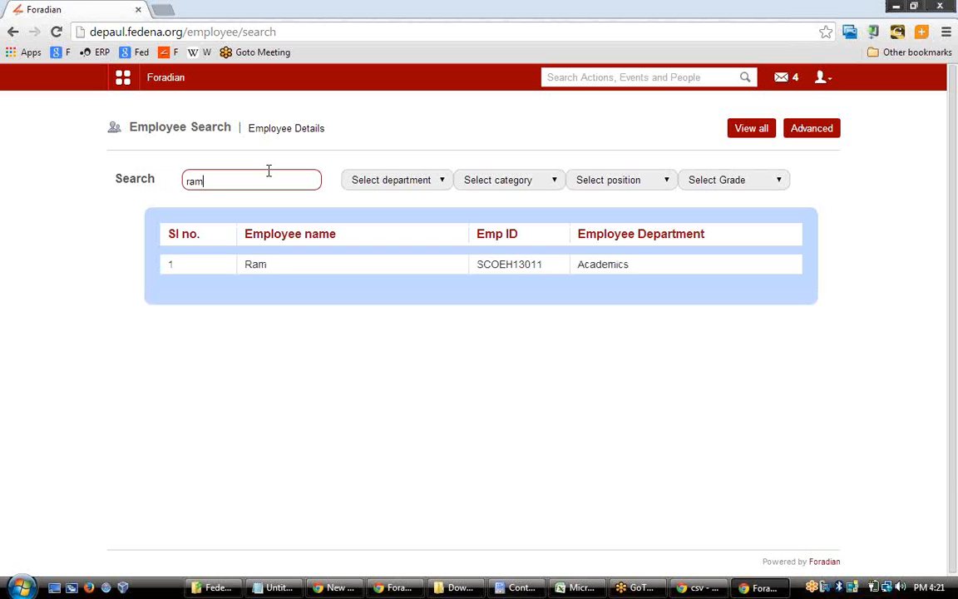
{"action": "left_click", "coordinate": [255, 266]}
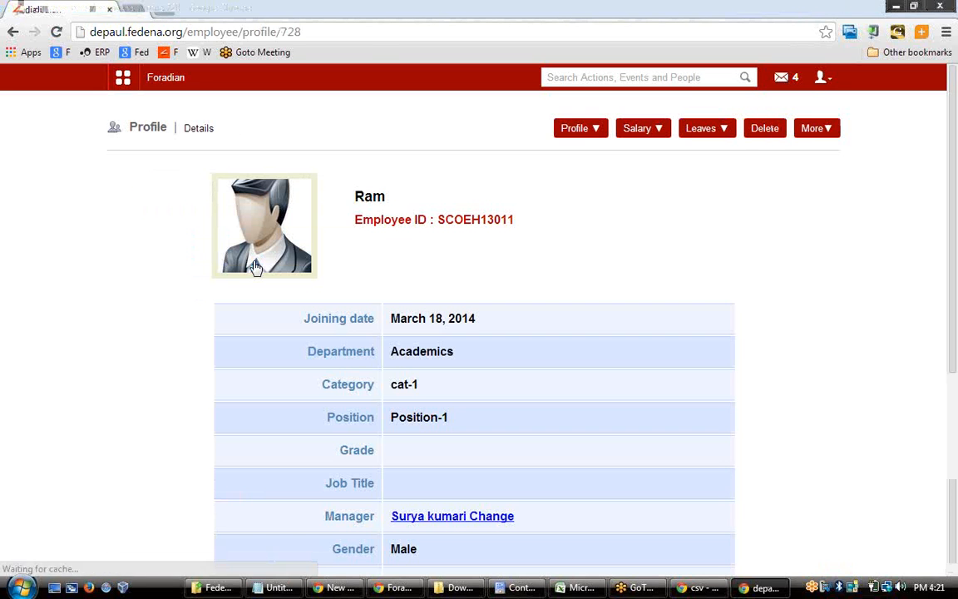
{"action": "left_click", "coordinate": [12, 33]}
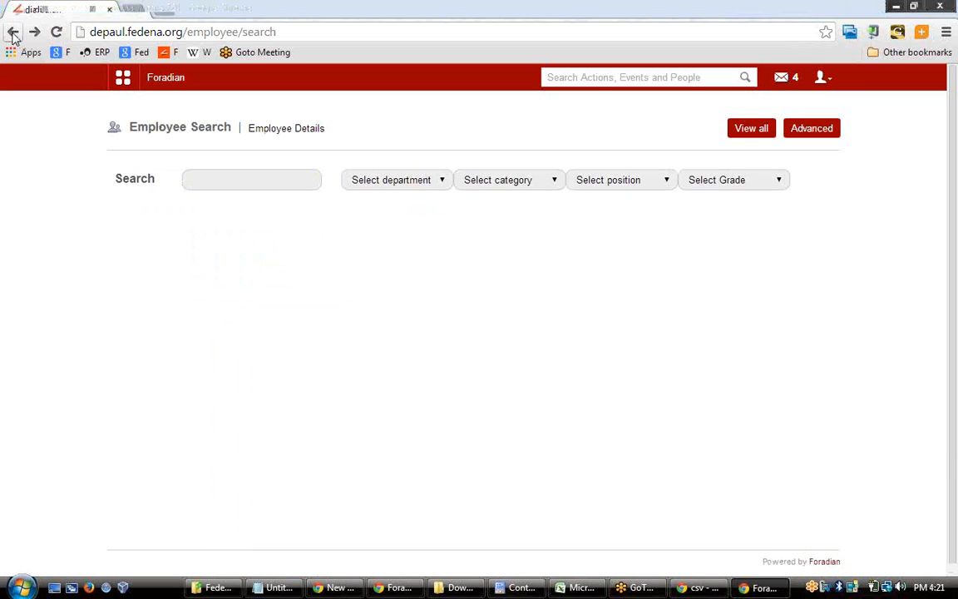
{"action": "left_click", "coordinate": [12, 33]}
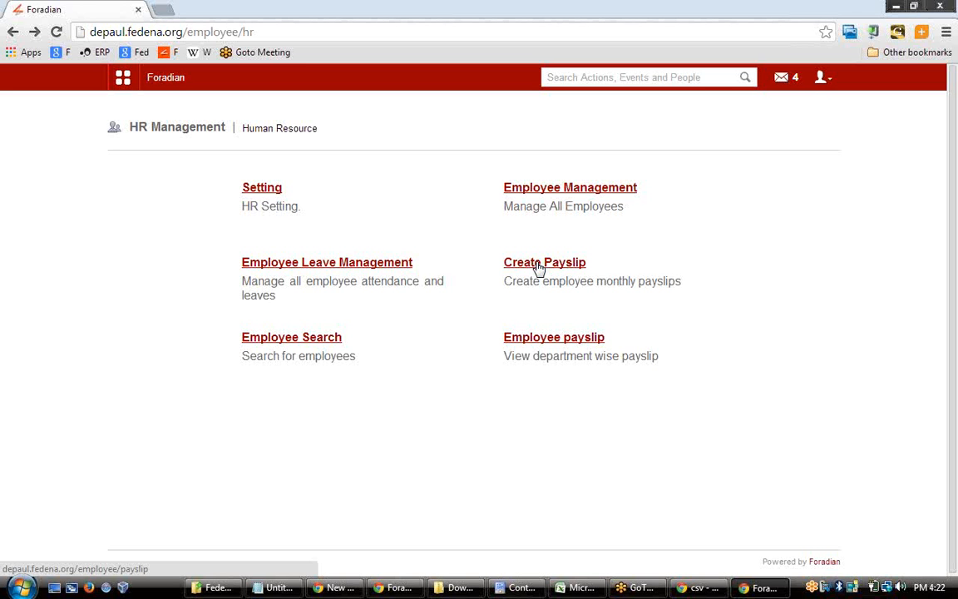
Open the individual monthly payslip form for the fourth employee listed in the Academics department
{"action": "left_click", "coordinate": [539, 266]}
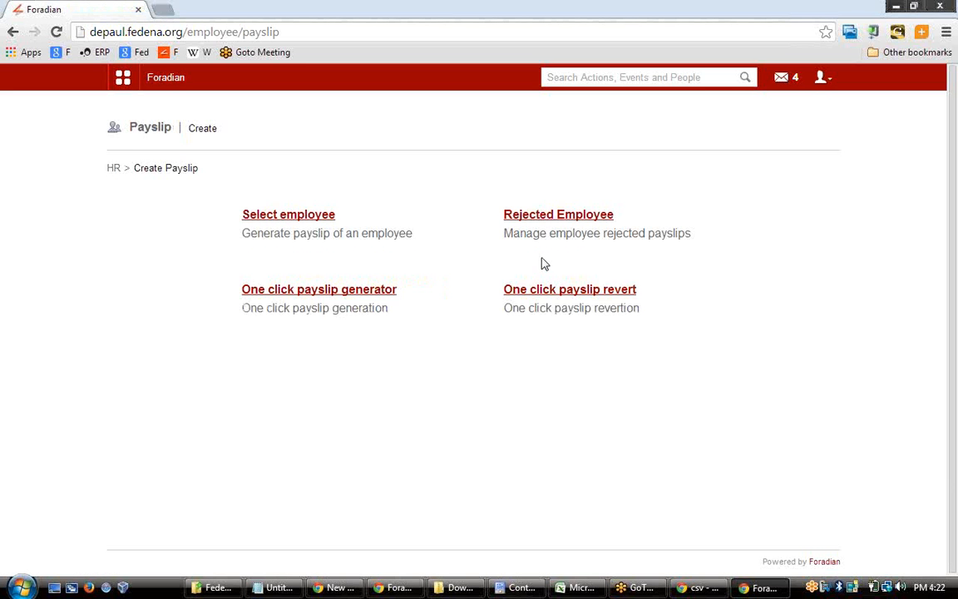
{"action": "left_click", "coordinate": [330, 218]}
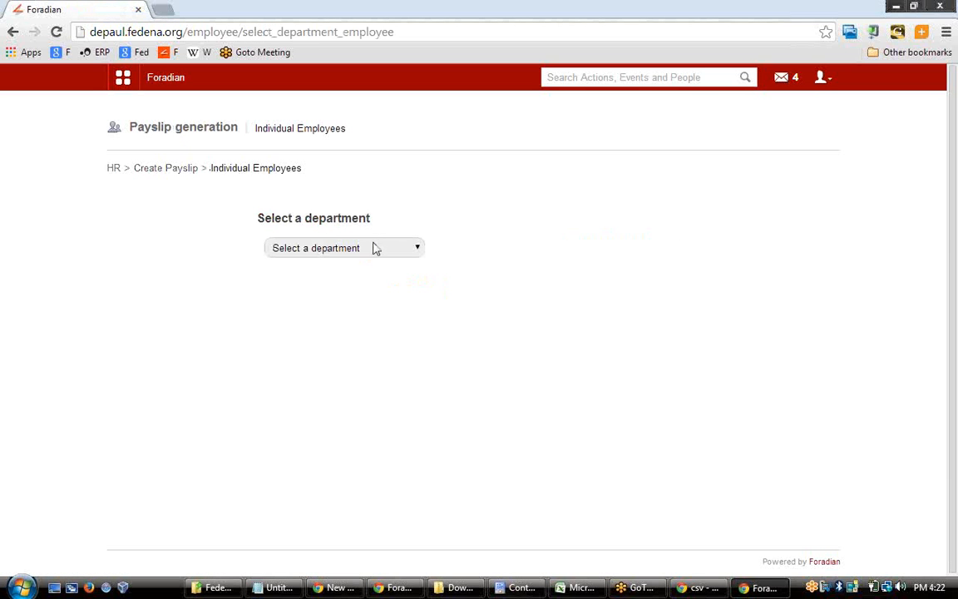
{"action": "left_click", "coordinate": [374, 247]}
{"action": "left_click", "coordinate": [346, 279]}
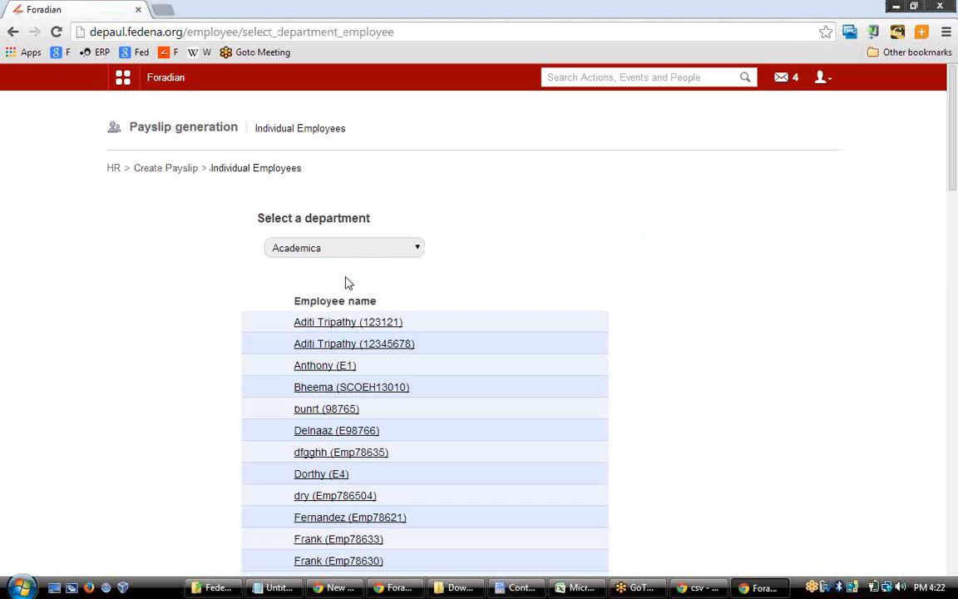
{"action": "left_click", "coordinate": [324, 387]}
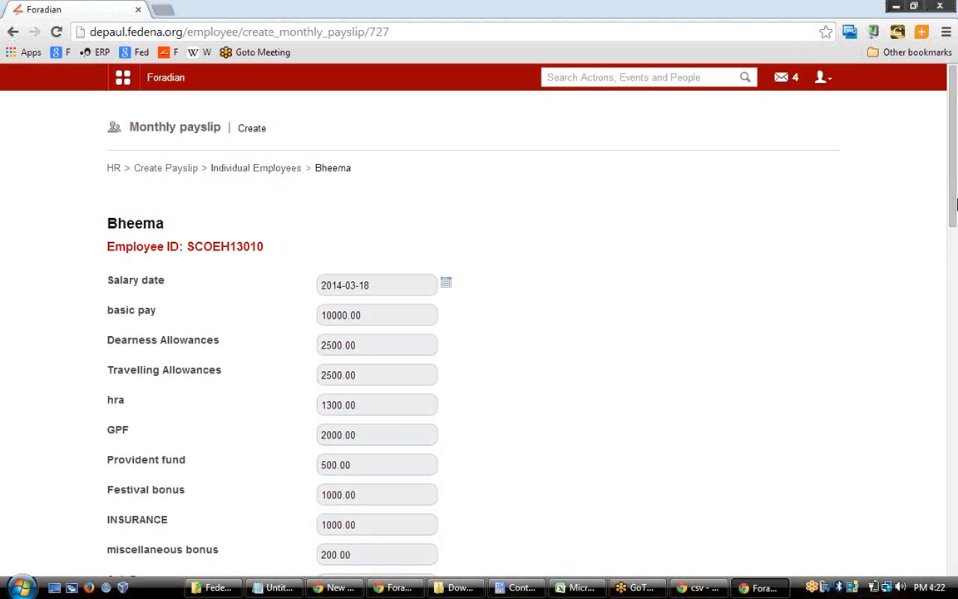
Review the salary date, pay, allowance and bonus components in the employee's monthly payslip form
{"action": "scroll", "coordinate": [956, 254], "scroll_direction": "down", "scroll_amount": 5}
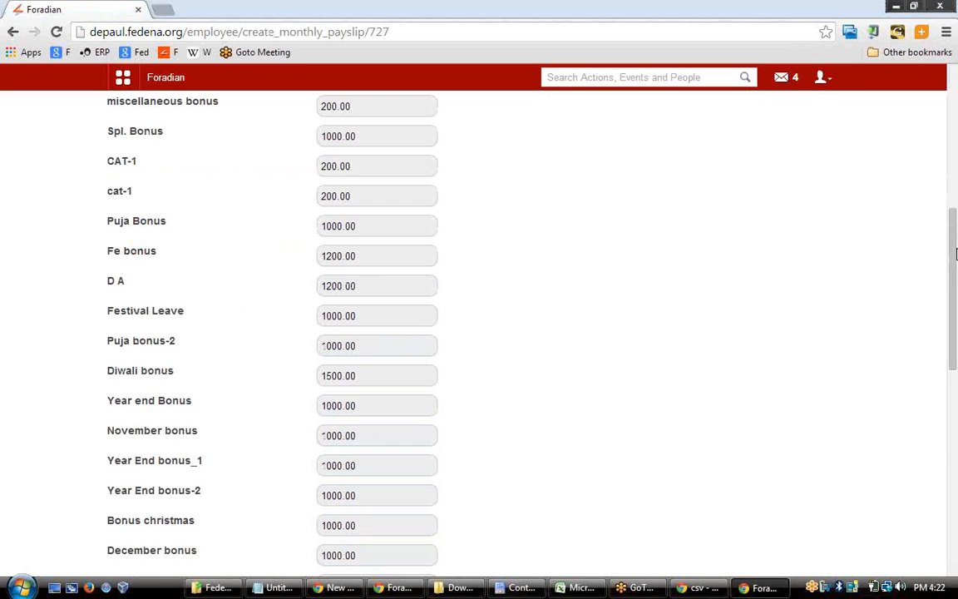
{"action": "left_click_drag", "start_coordinate": [955, 253], "coordinate": [956, 420]}
{"action": "scroll", "coordinate": [955, 420], "scroll_direction": "down", "scroll_amount": 1}
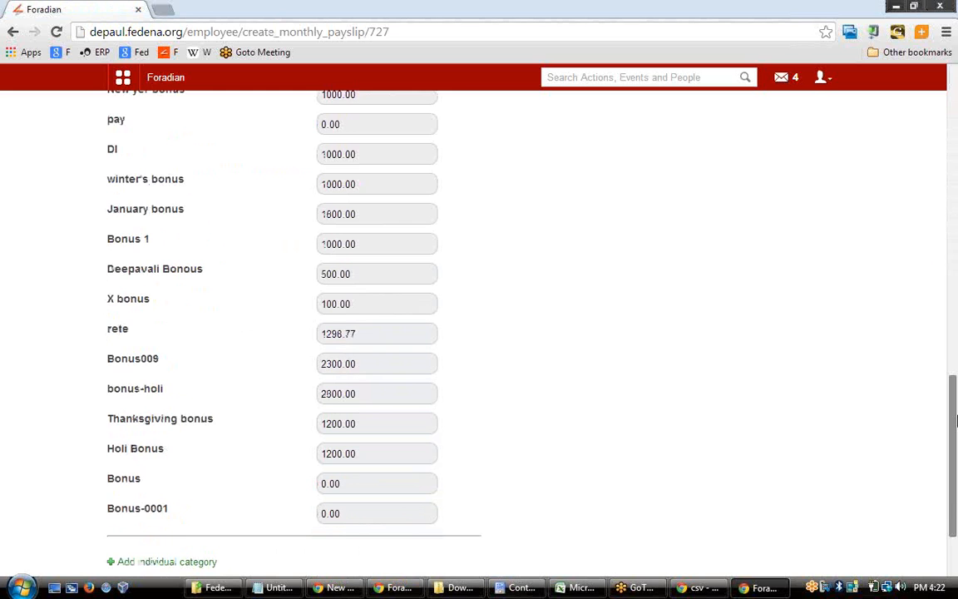
{"action": "scroll", "coordinate": [923, 267], "scroll_direction": "up", "scroll_amount": 10}
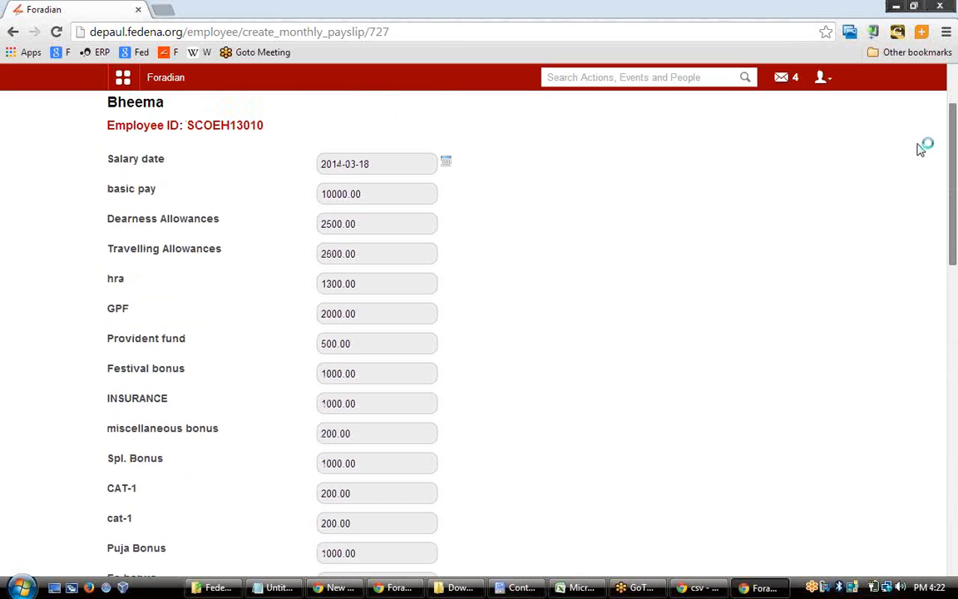
{"action": "scroll", "coordinate": [921, 272], "scroll_direction": "down", "scroll_amount": 10}
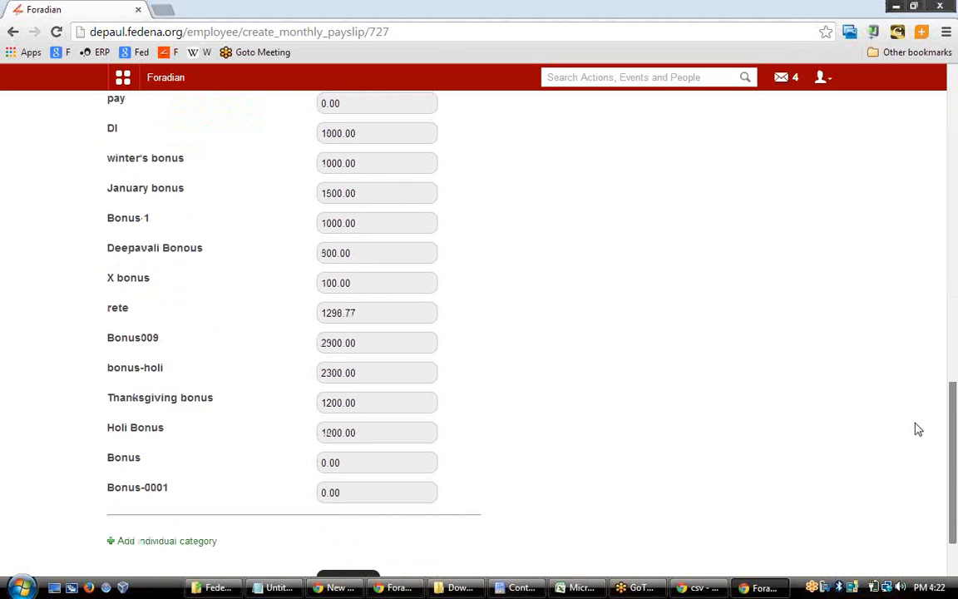
{"action": "scroll", "coordinate": [915, 483], "scroll_direction": "down", "scroll_amount": 1}
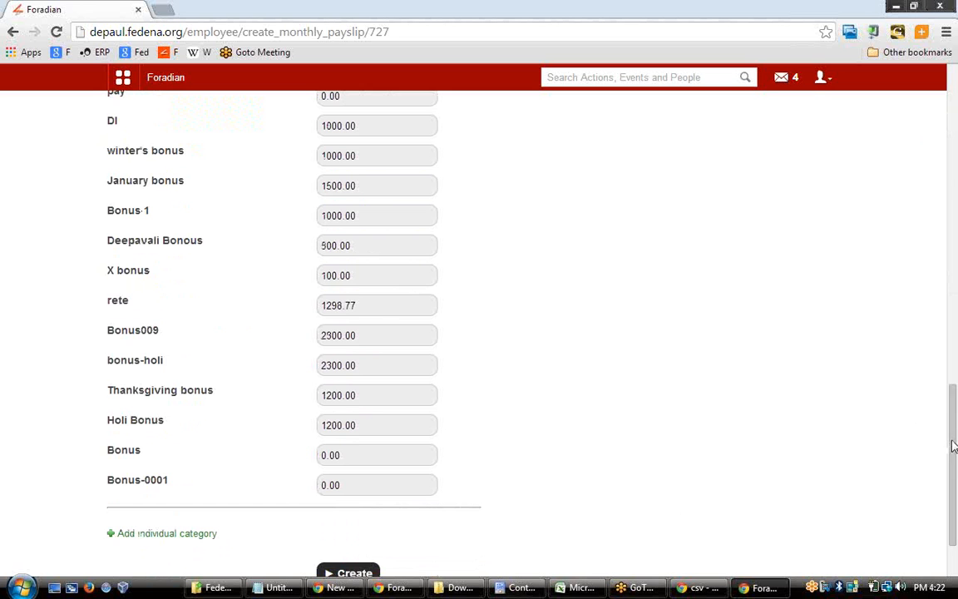
{"action": "left_click_drag", "start_coordinate": [953, 446], "coordinate": [953, 476]}
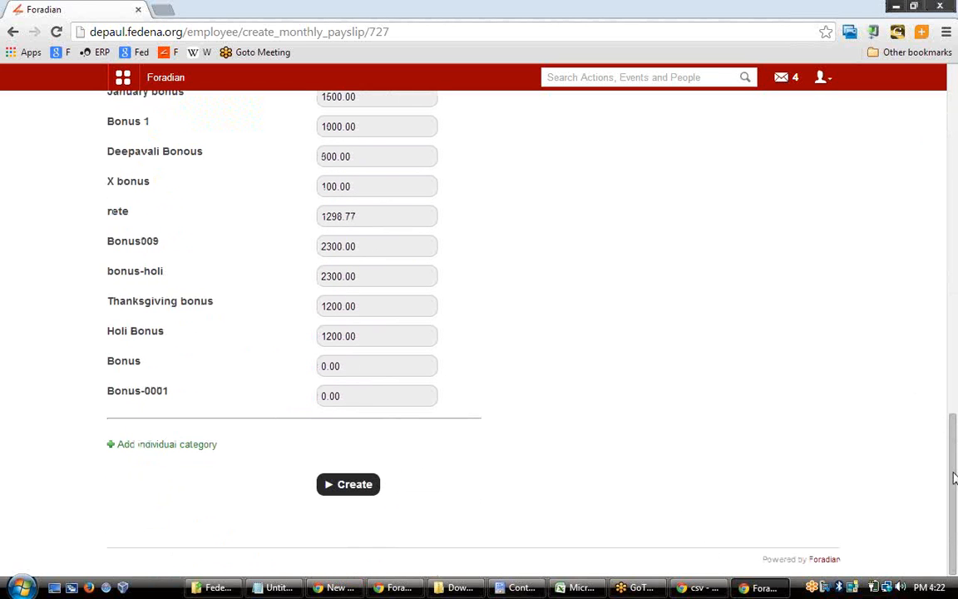
{"action": "left_click", "coordinate": [142, 445]}
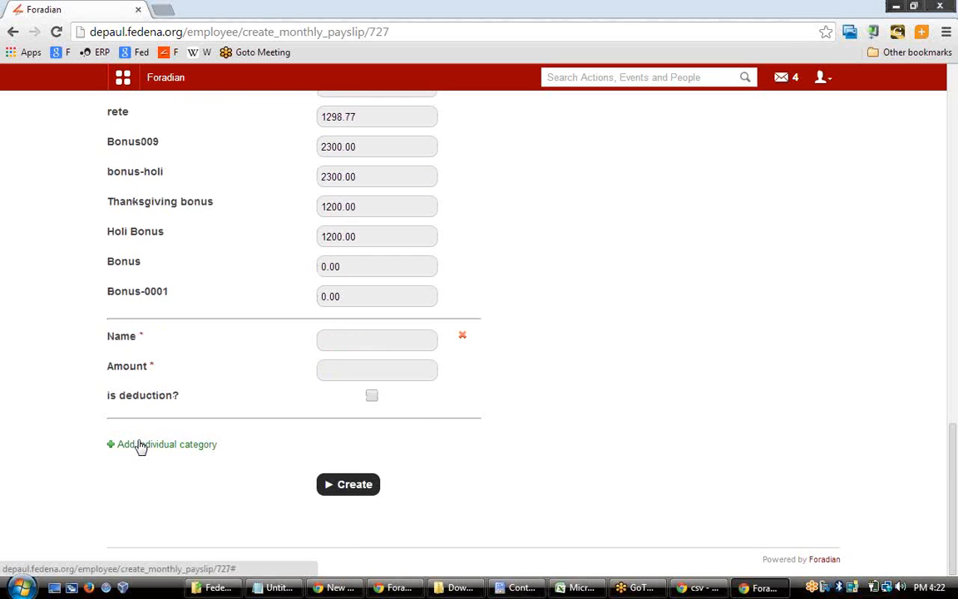
{"action": "left_click", "coordinate": [370, 370]}
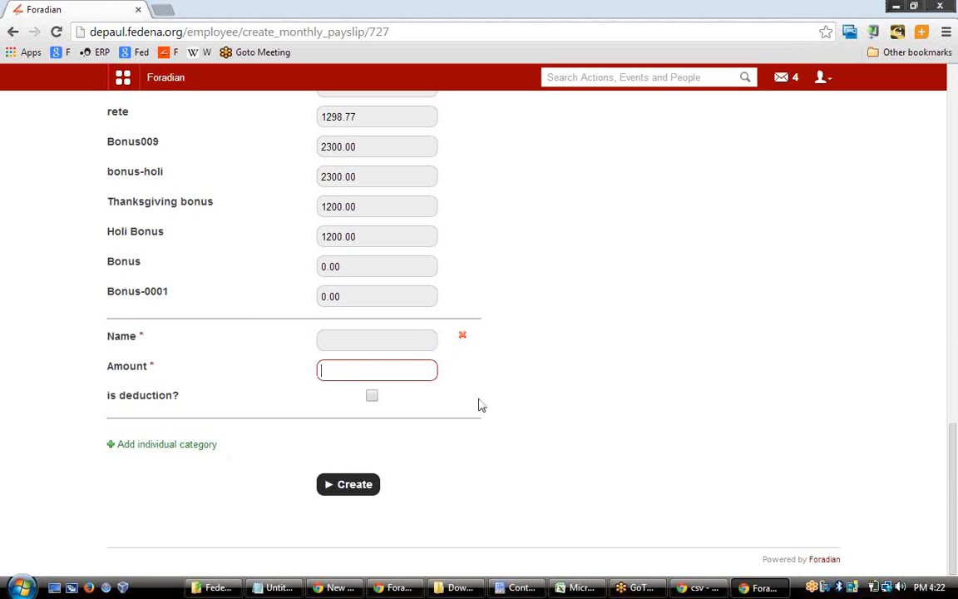
{"action": "left_click", "coordinate": [463, 335]}
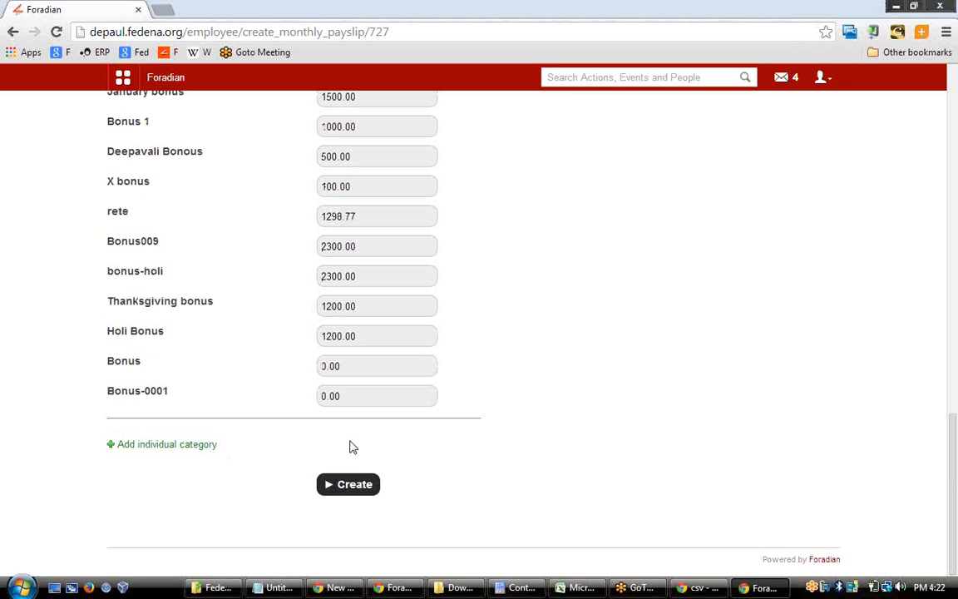
Create the employee's payslip for salary date 2014-03-18, and return to HR Management
{"action": "left_click", "coordinate": [351, 491]}
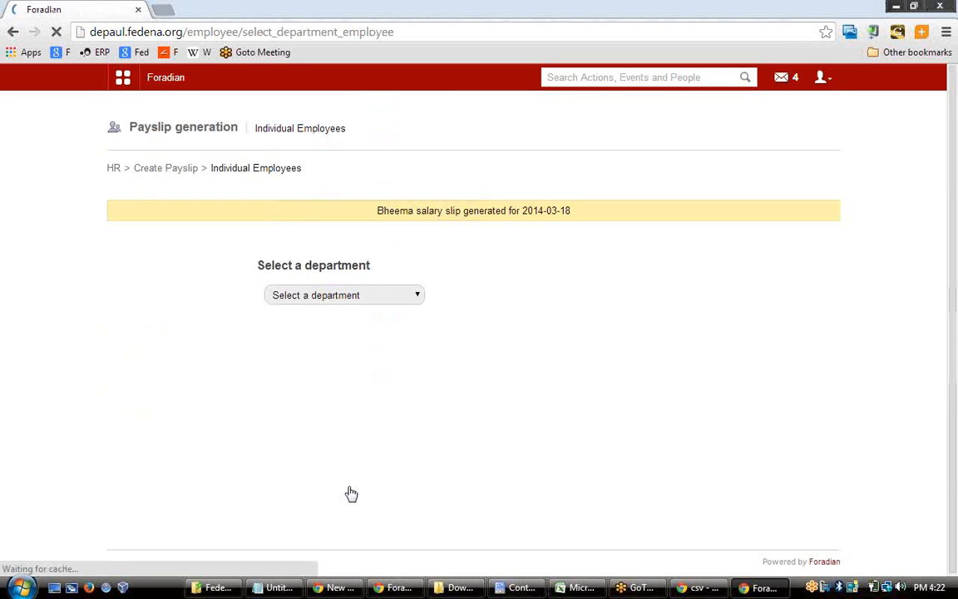
{"action": "left_click", "coordinate": [170, 171]}
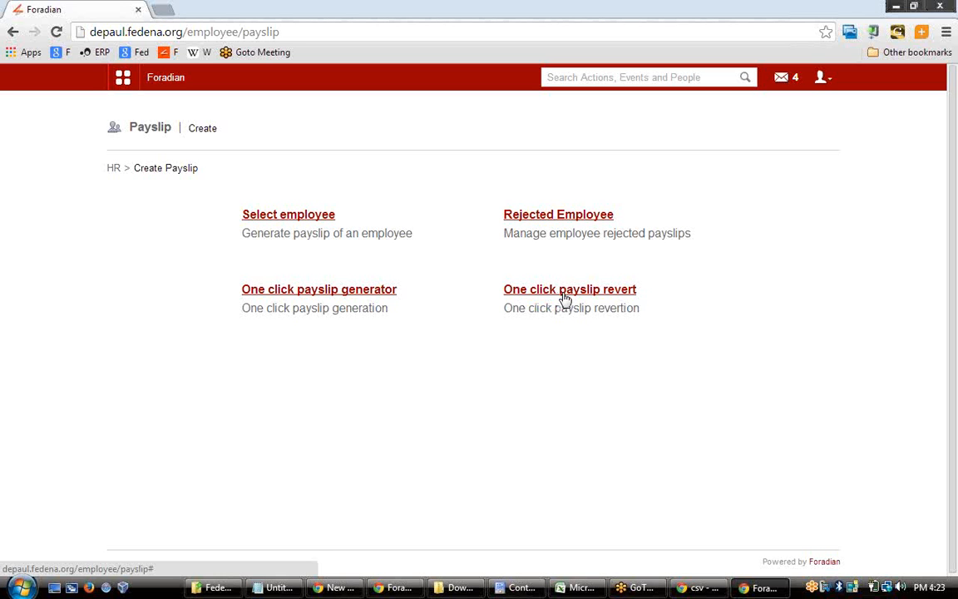
{"action": "left_click", "coordinate": [113, 169]}
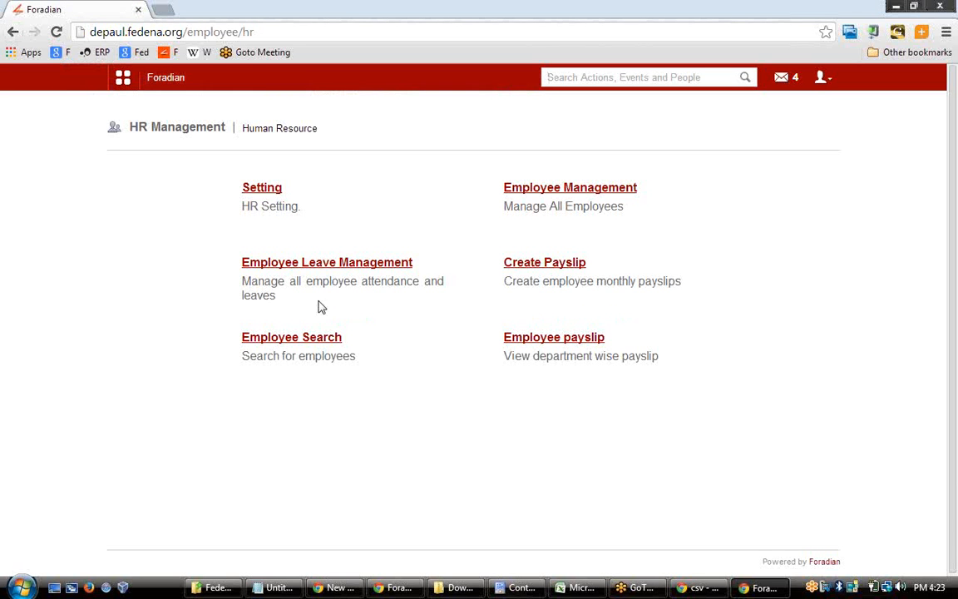
View the department-wise payslips of the Academics department for March 2014, and open the list of modules
{"action": "left_click", "coordinate": [525, 341]}
{"action": "left_click", "coordinate": [536, 190]}
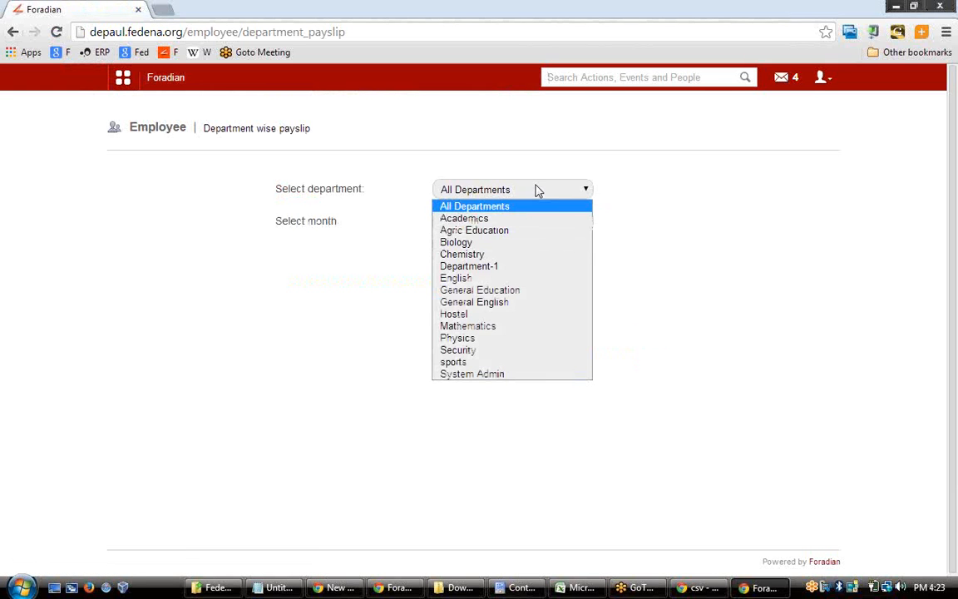
{"action": "left_click", "coordinate": [525, 219]}
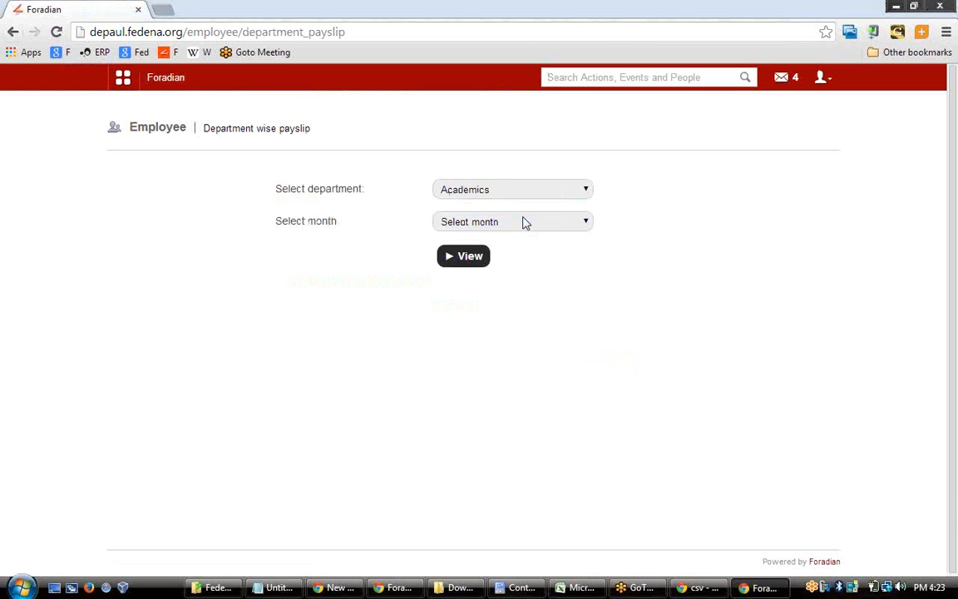
{"action": "left_click", "coordinate": [524, 222]}
{"action": "left_click", "coordinate": [487, 358]}
{"action": "left_click", "coordinate": [461, 257]}
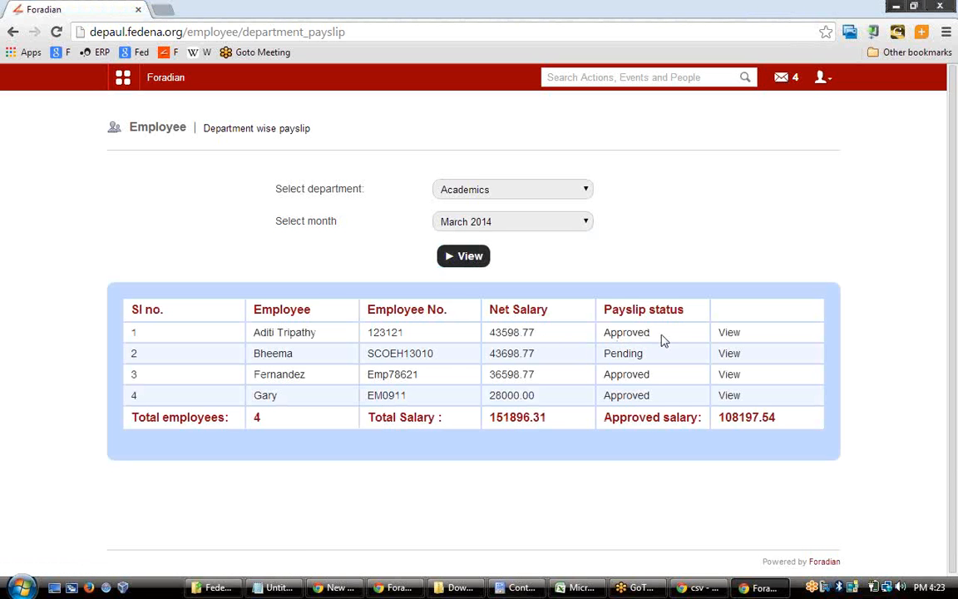
{"action": "left_click", "coordinate": [123, 80]}
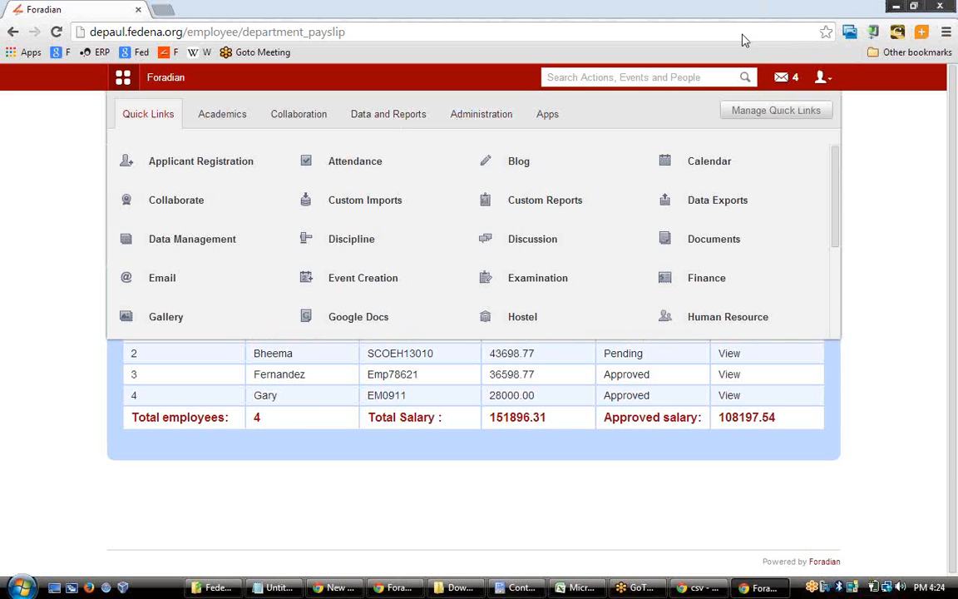
Open the Create Fees page from the Fees section of the Finance module
{"action": "left_click", "coordinate": [476, 123]}
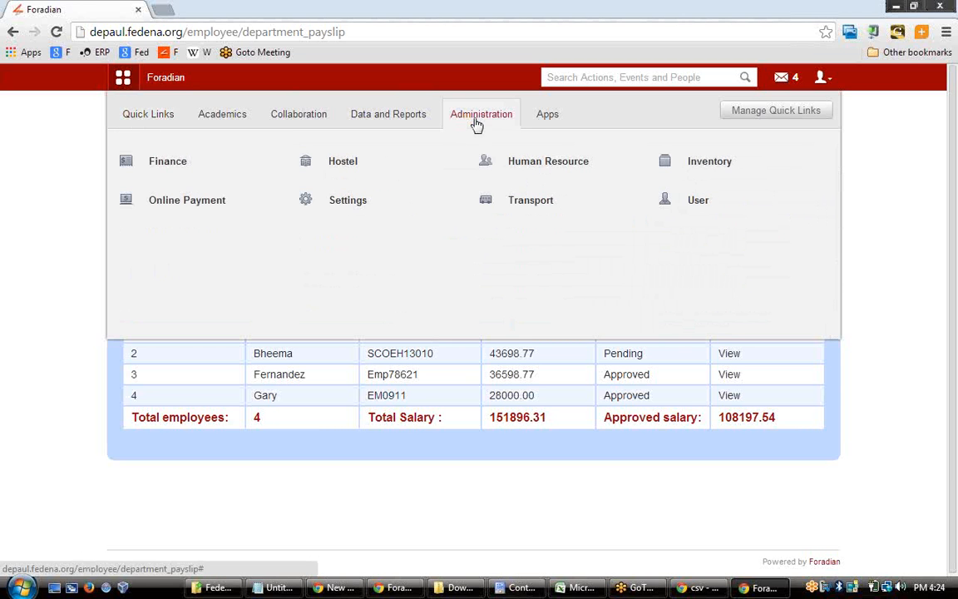
{"action": "left_click", "coordinate": [199, 169]}
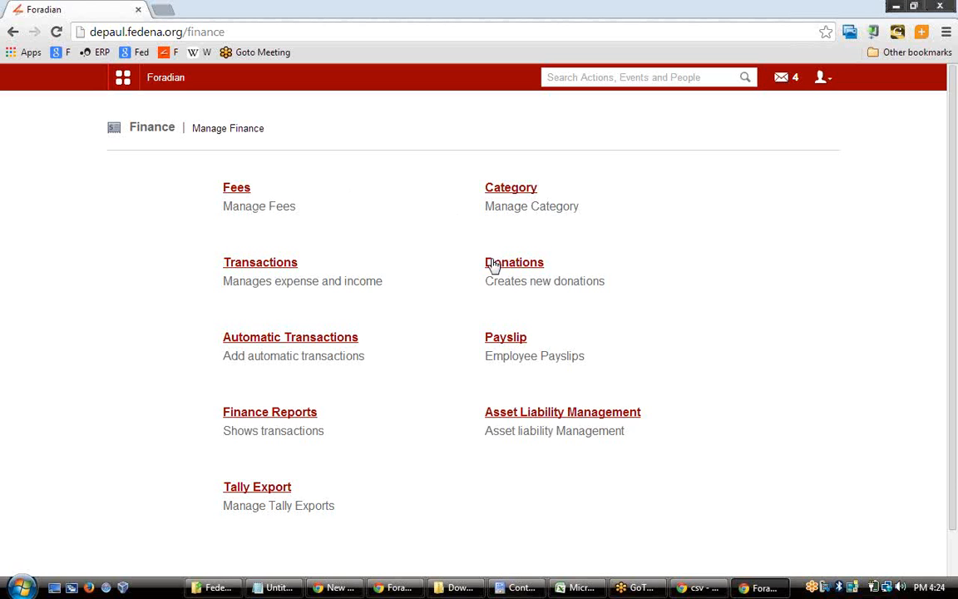
{"action": "left_click", "coordinate": [238, 190]}
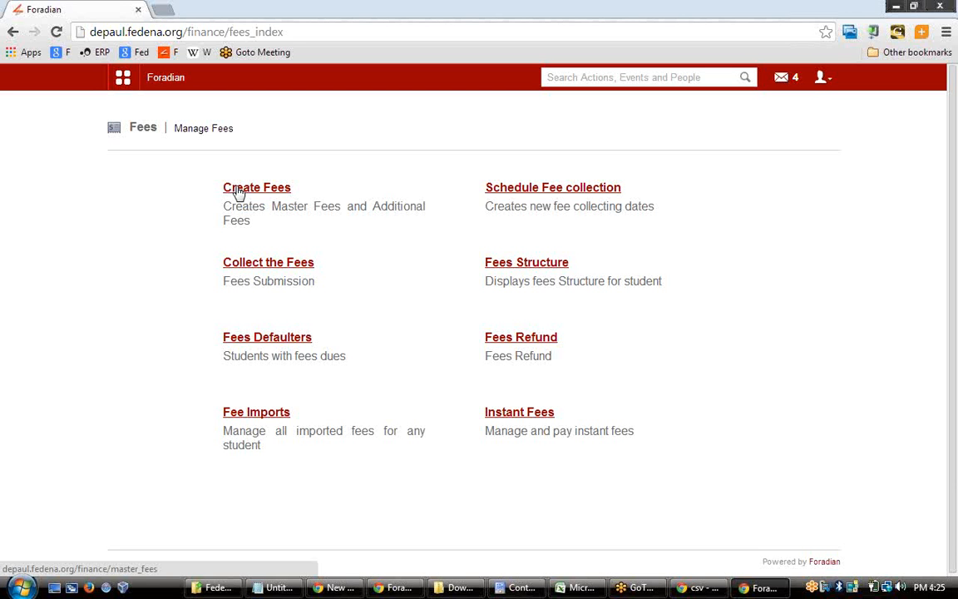
{"action": "left_click", "coordinate": [238, 190]}
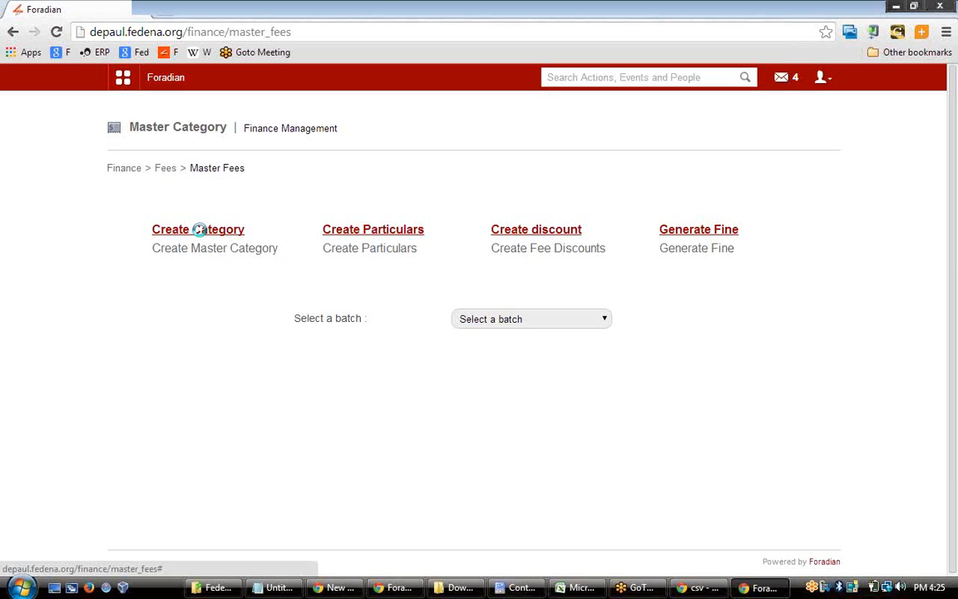
Create a master fee category named MC-009 for batch X - A 2013, leaving the description empty
{"action": "left_click", "coordinate": [200, 230]}
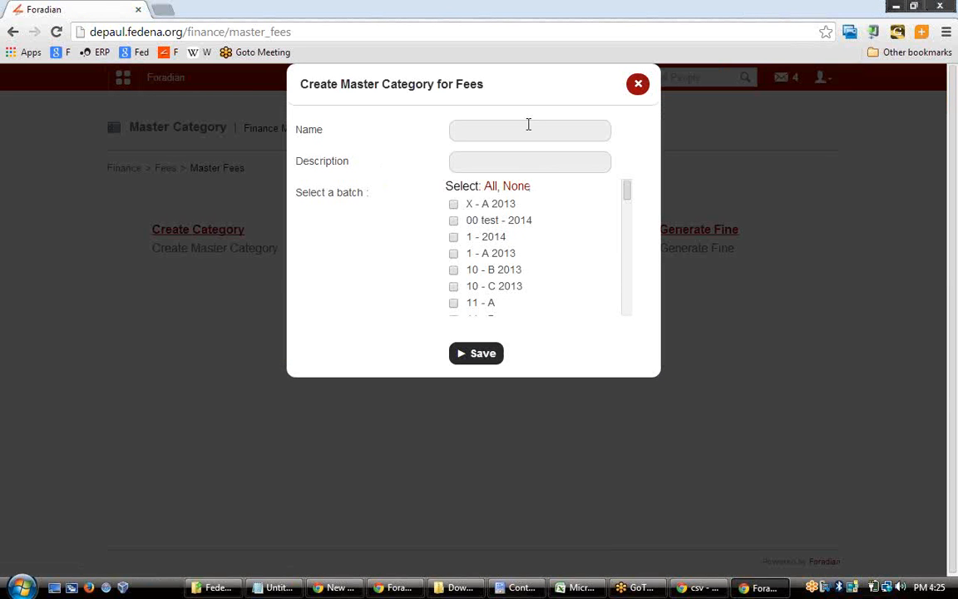
{"action": "left_click", "coordinate": [528, 124]}
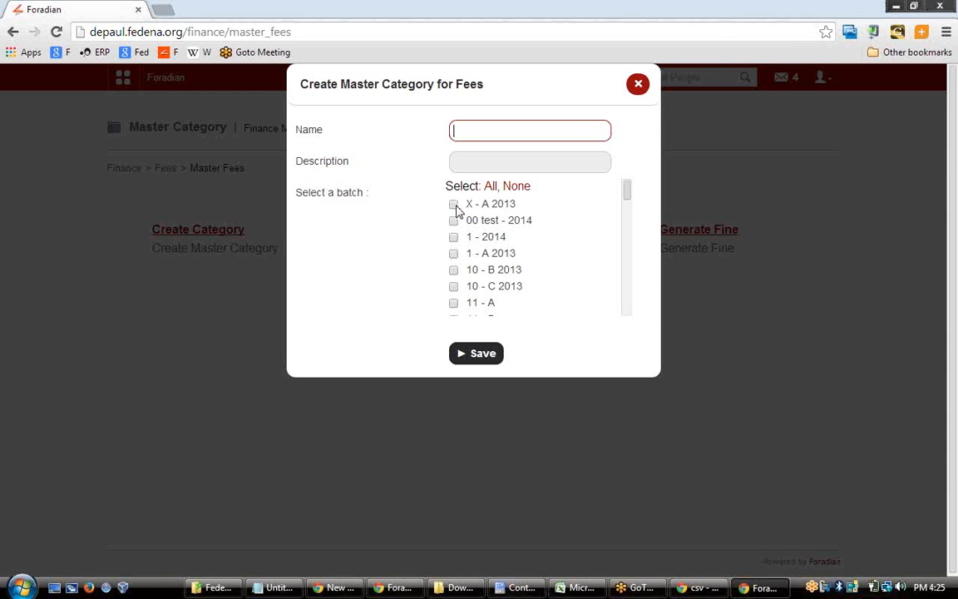
{"action": "type", "text": "MC-009"}
{"action": "left_click", "coordinate": [486, 161]}
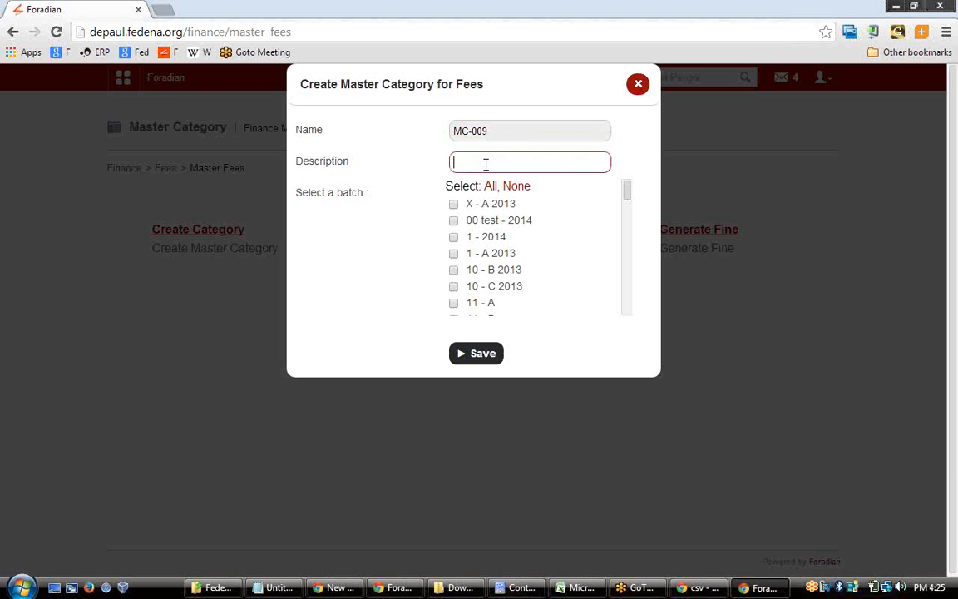
{"action": "left_click", "coordinate": [453, 205]}
{"action": "left_click", "coordinate": [476, 354]}
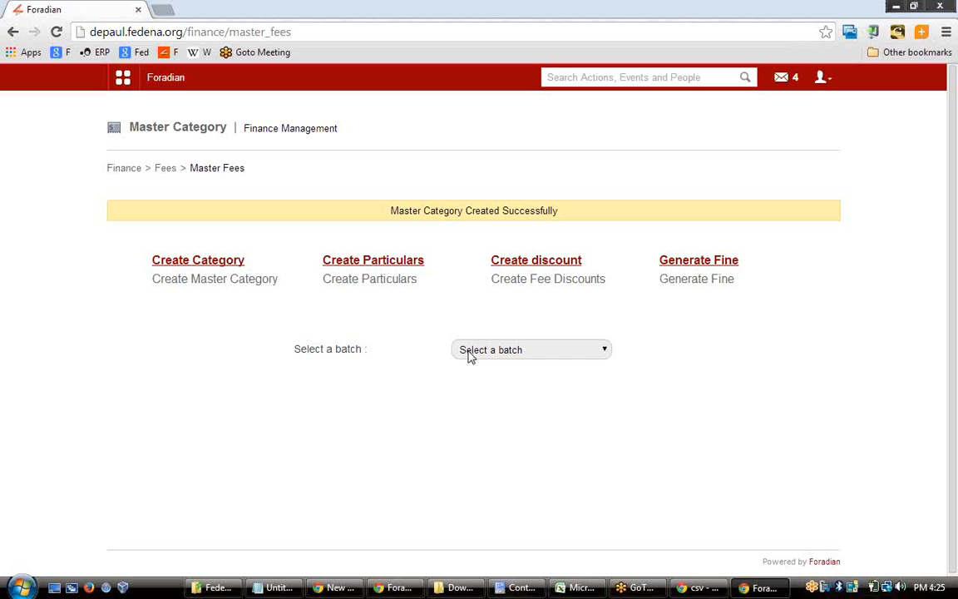
Start a new fee particular named Tuition fees with an amount of 1200, leaving the description empty
{"action": "left_click", "coordinate": [404, 263]}
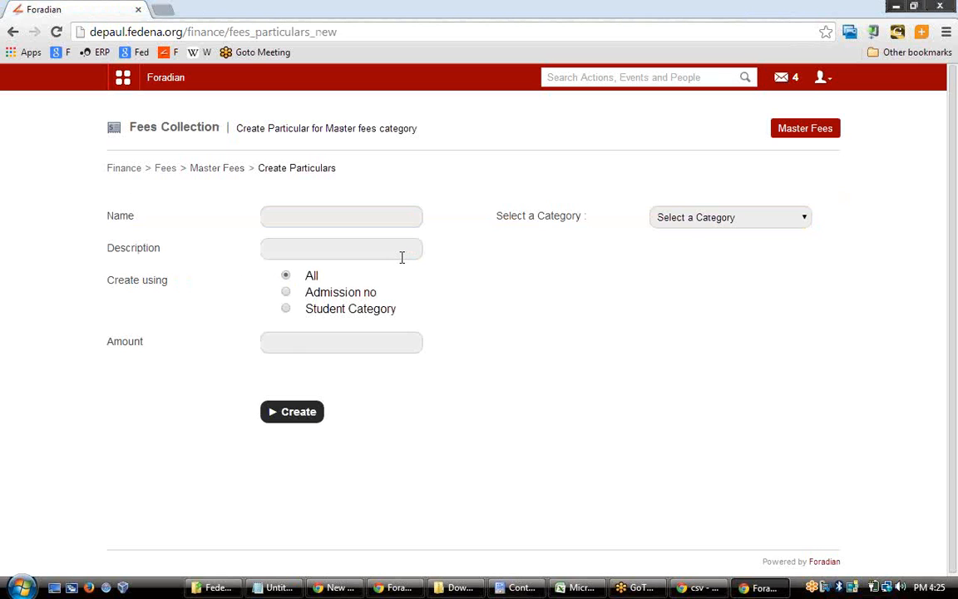
{"action": "left_click", "coordinate": [351, 217]}
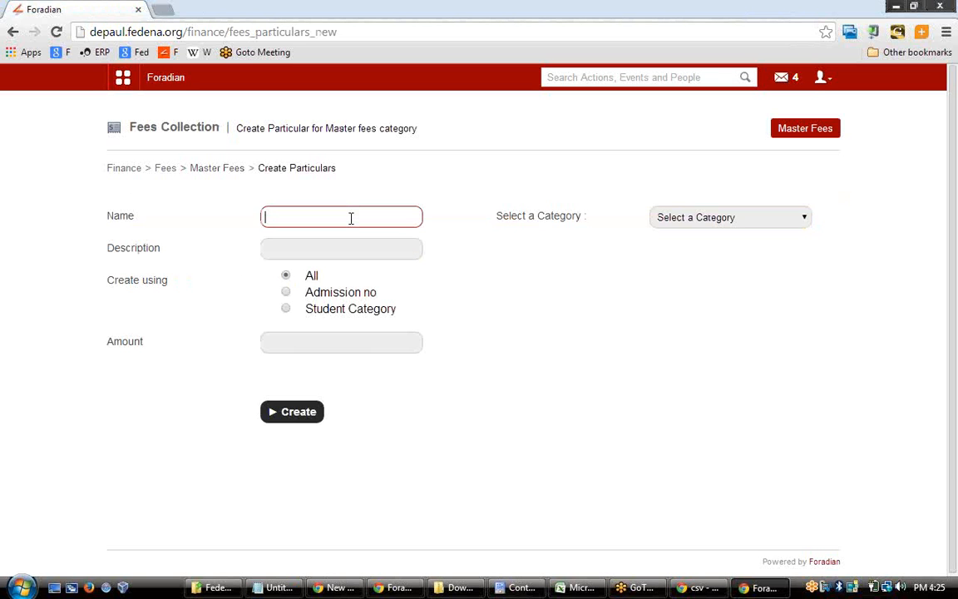
{"action": "type", "text": "Tuiy"}
{"action": "key", "text": "BackSpace"}
{"action": "type", "text": "tion fees"}
{"action": "left_click", "coordinate": [301, 245]}
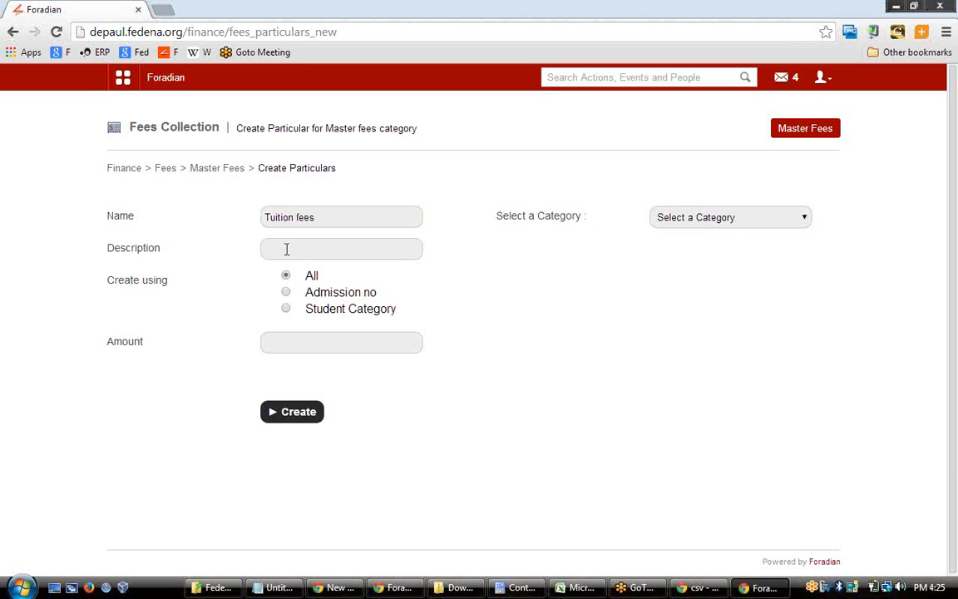
{"action": "left_click", "coordinate": [286, 248]}
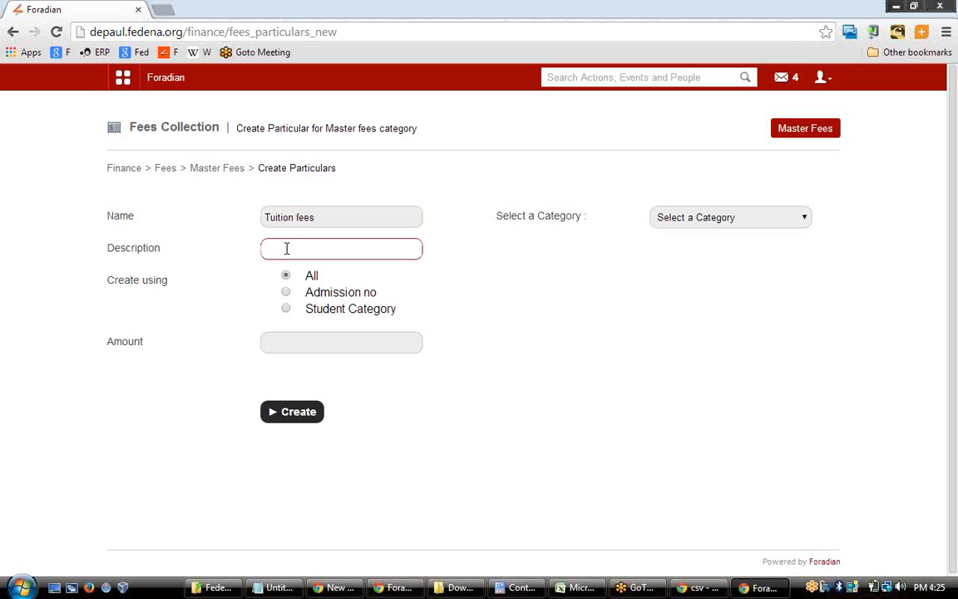
{"action": "left_click", "coordinate": [289, 339]}
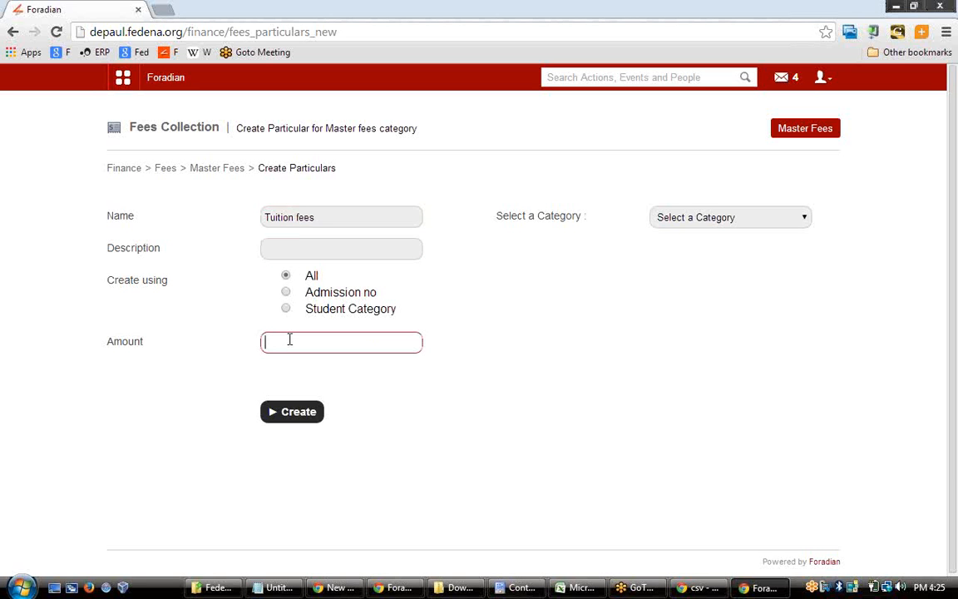
{"action": "type", "text": "1200"}
Assign the Tuition fees particular to category MC-009 and include batch X - A 2013
{"action": "left_click", "coordinate": [735, 219]}
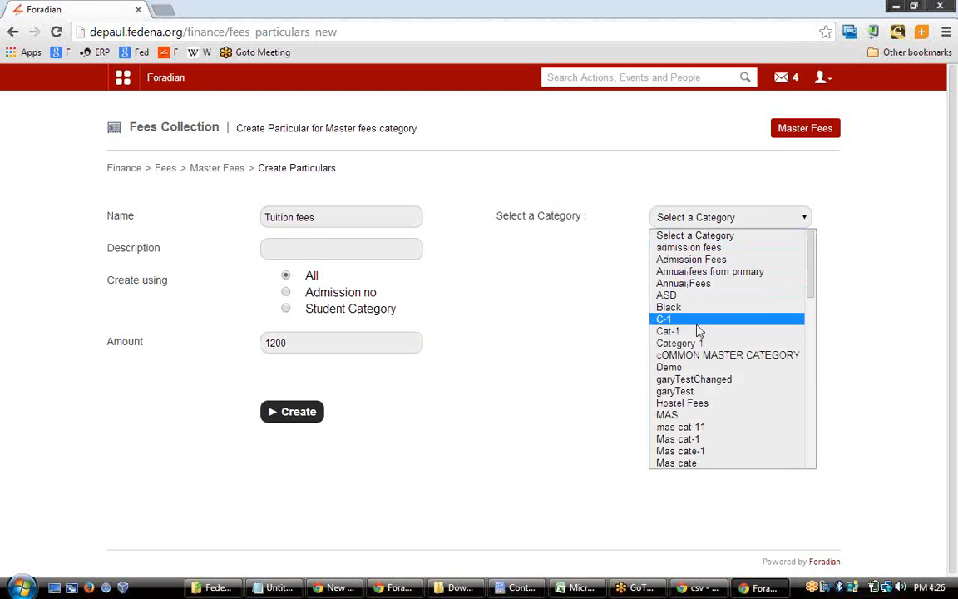
{"action": "key", "text": "m"}
{"action": "key", "text": "Down"}
{"action": "key", "text": "Down"}
{"action": "key", "text": "Down"}
{"action": "key", "text": "Down"}
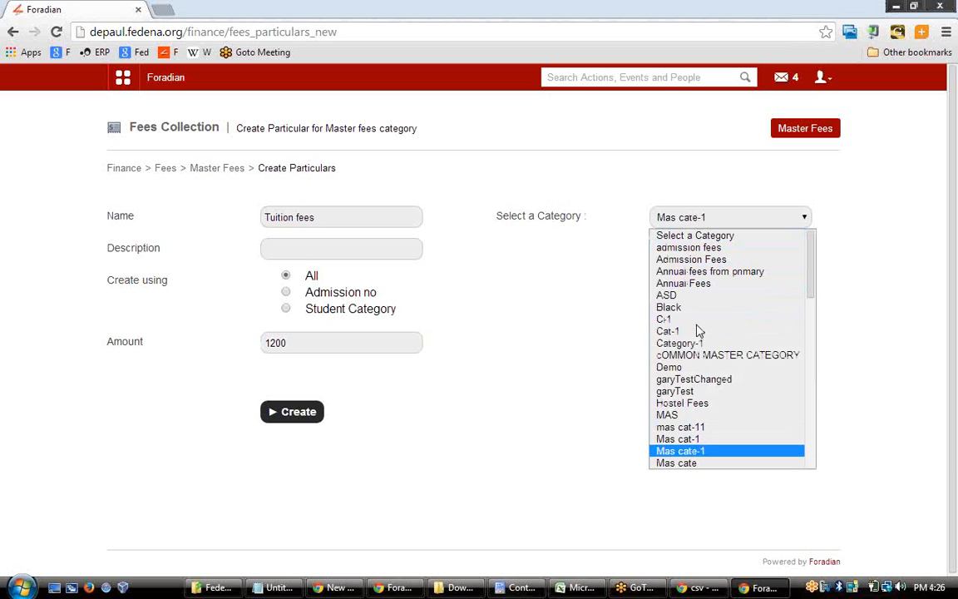
{"action": "key", "text": "Down"}
{"action": "key", "text": "Down"}
{"action": "key", "text": "Down"}
{"action": "key", "text": "Down"}
{"action": "key", "text": "Down"}
{"action": "key", "text": "Down"}
{"action": "key", "text": "Down"}
{"action": "key", "text": "Down"}
{"action": "key", "text": "Down"}
{"action": "key", "text": "Down"}
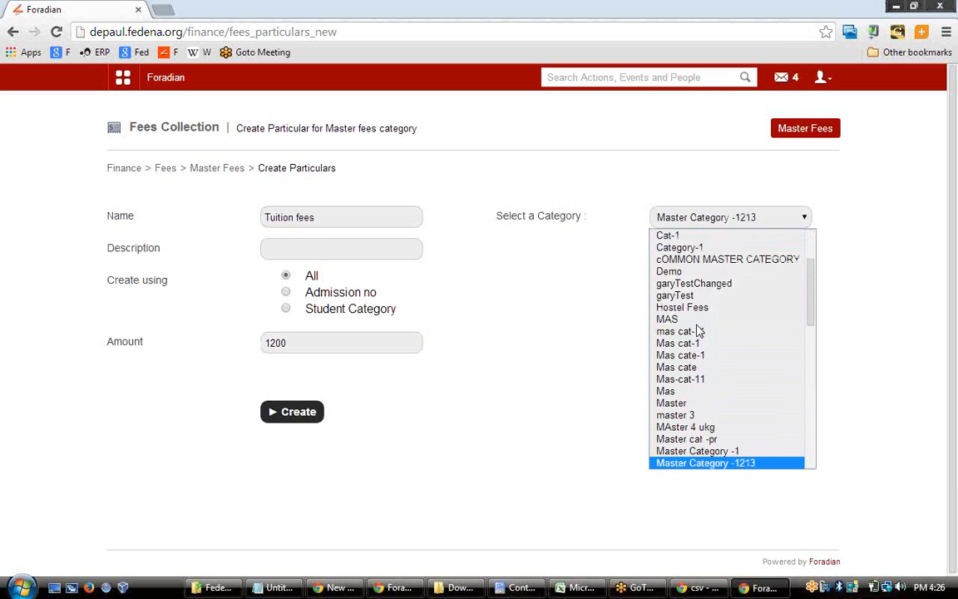
{"action": "key", "text": "Down"}
{"action": "key", "text": "Down"}
{"action": "key", "text": "Down"}
{"action": "key", "text": "Down"}
{"action": "key", "text": "Down"}
{"action": "key", "text": "Down"}
{"action": "key", "text": "Down"}
{"action": "key", "text": "Down"}
{"action": "key", "text": "Down"}
{"action": "key", "text": "Down"}
{"action": "key", "text": "Down"}
{"action": "key", "text": "Down"}
{"action": "key", "text": "Down"}
{"action": "key", "text": "Down"}
{"action": "key", "text": "Down"}
{"action": "key", "text": "Down"}
{"action": "key", "text": "Down"}
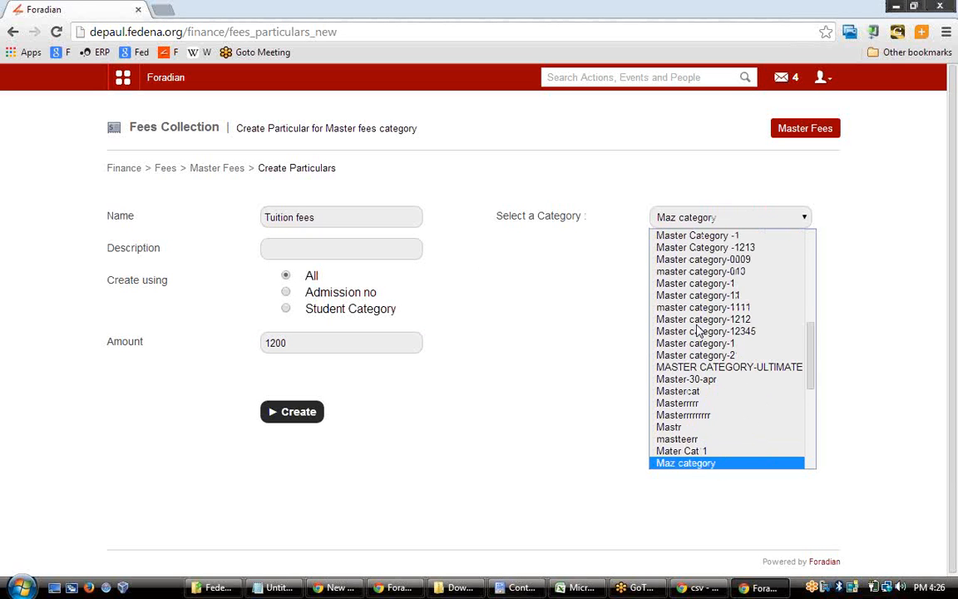
{"action": "key", "text": "Down"}
{"action": "key", "text": "Down"}
{"action": "key", "text": "Up"}
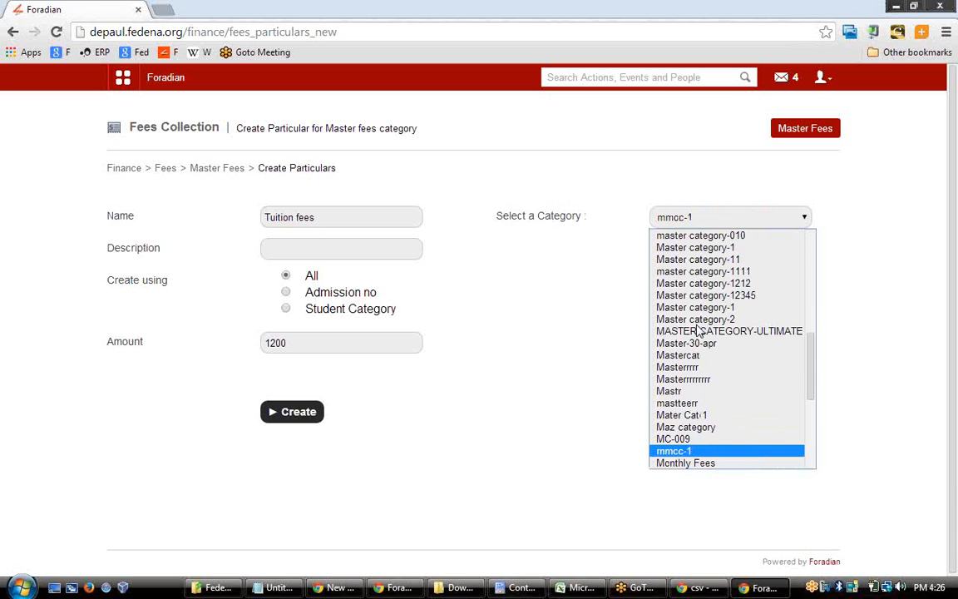
{"action": "key", "text": "Up"}
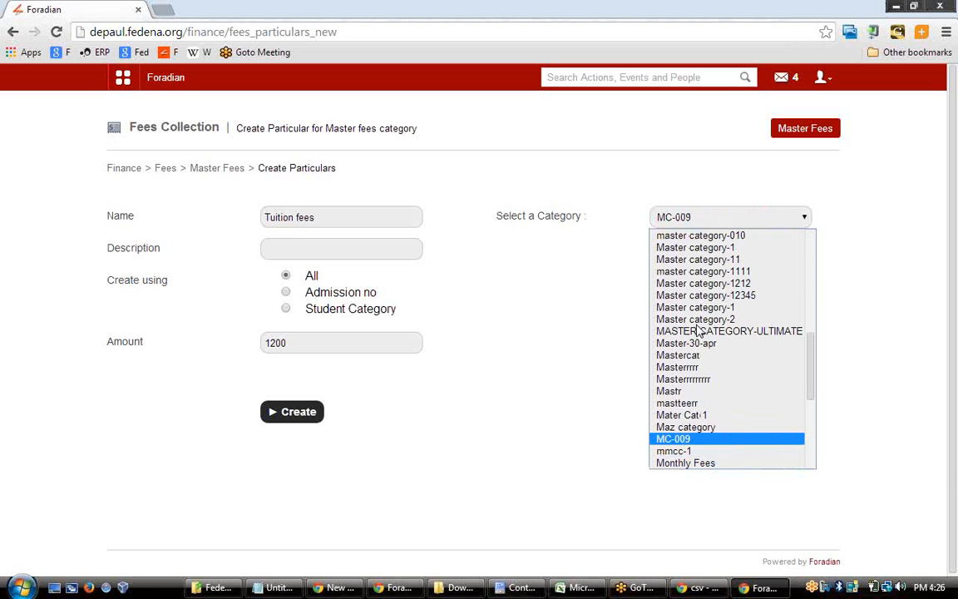
{"action": "key", "text": "Return"}
{"action": "left_click", "coordinate": [504, 272]}
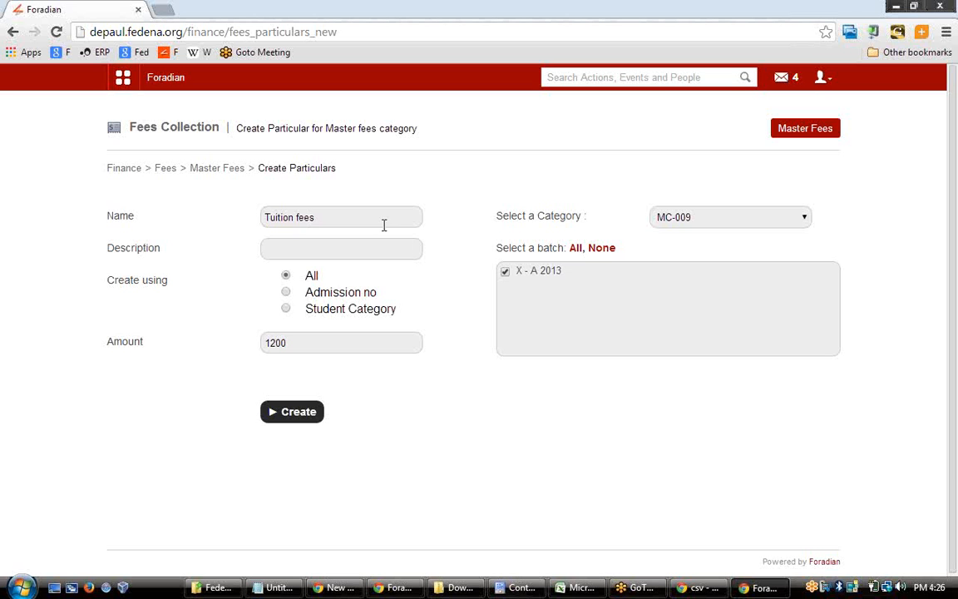
Try the Admission no and Student Category options for creating the particular, and look through the available student categories
{"action": "left_click", "coordinate": [287, 293]}
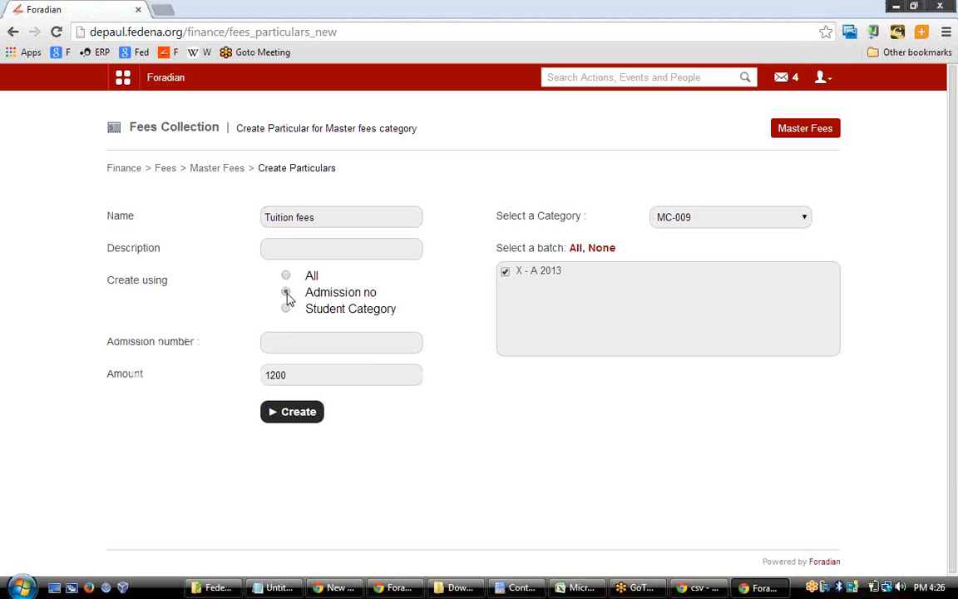
{"action": "left_click", "coordinate": [339, 340]}
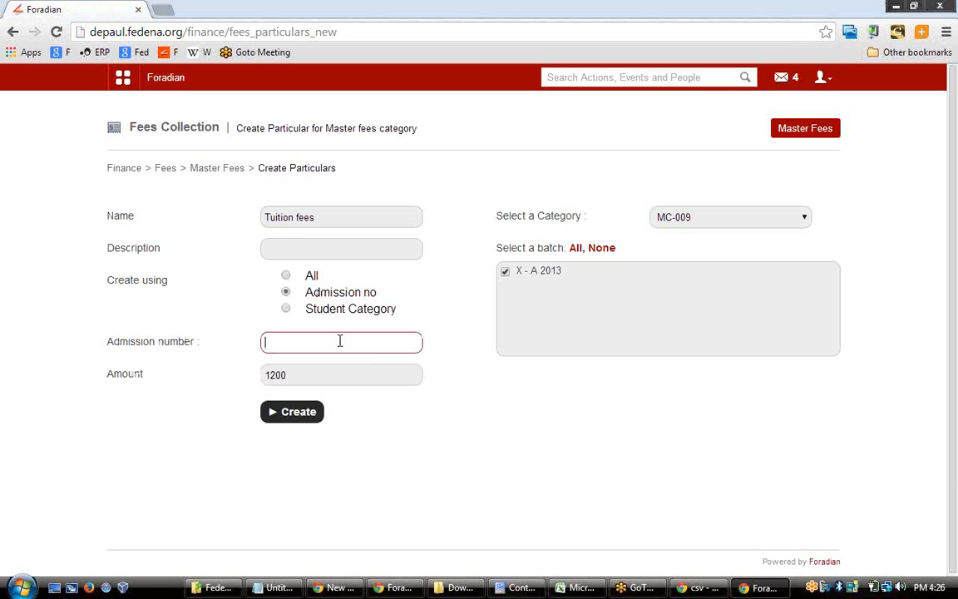
{"action": "left_click", "coordinate": [286, 310]}
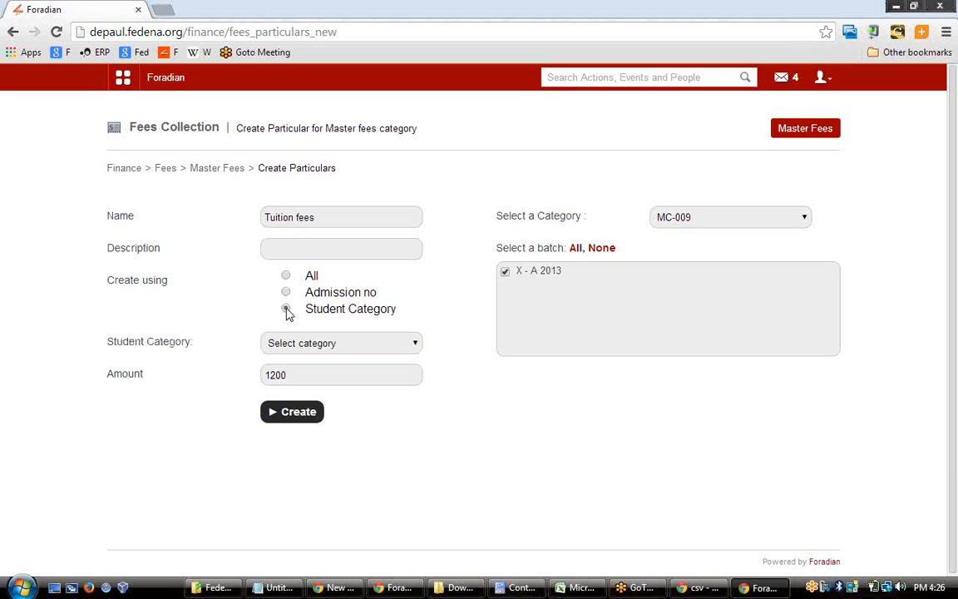
{"action": "left_click", "coordinate": [359, 347]}
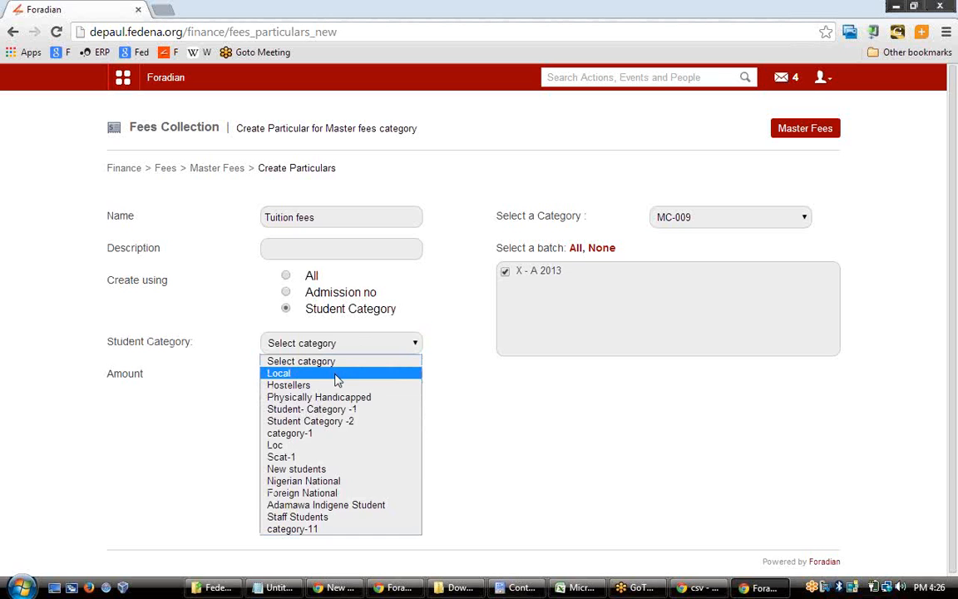
{"action": "left_click", "coordinate": [470, 405]}
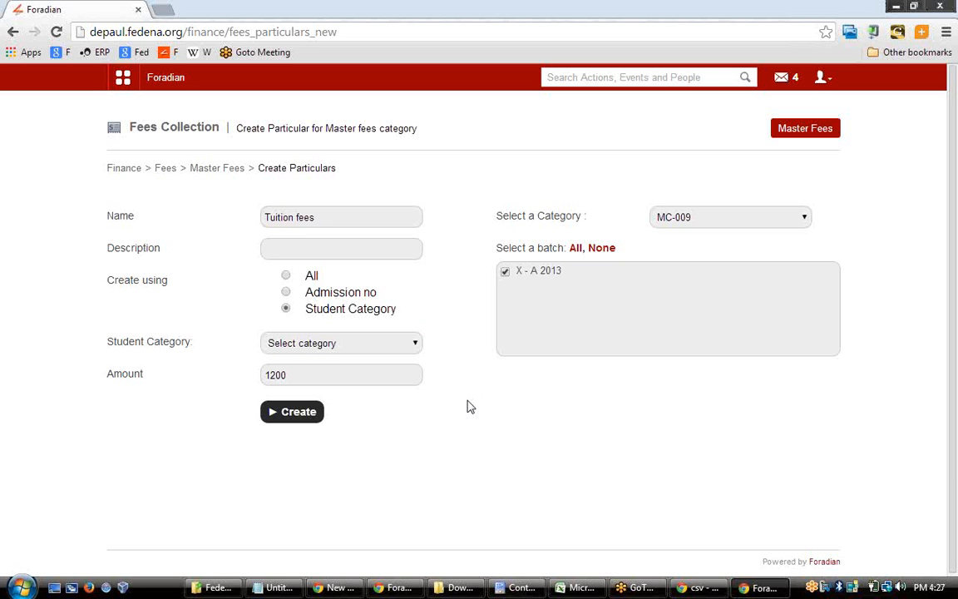
Create the Tuition fees particular using the All option, and return to Master Fees
{"action": "left_click", "coordinate": [285, 275]}
{"action": "left_click", "coordinate": [300, 412]}
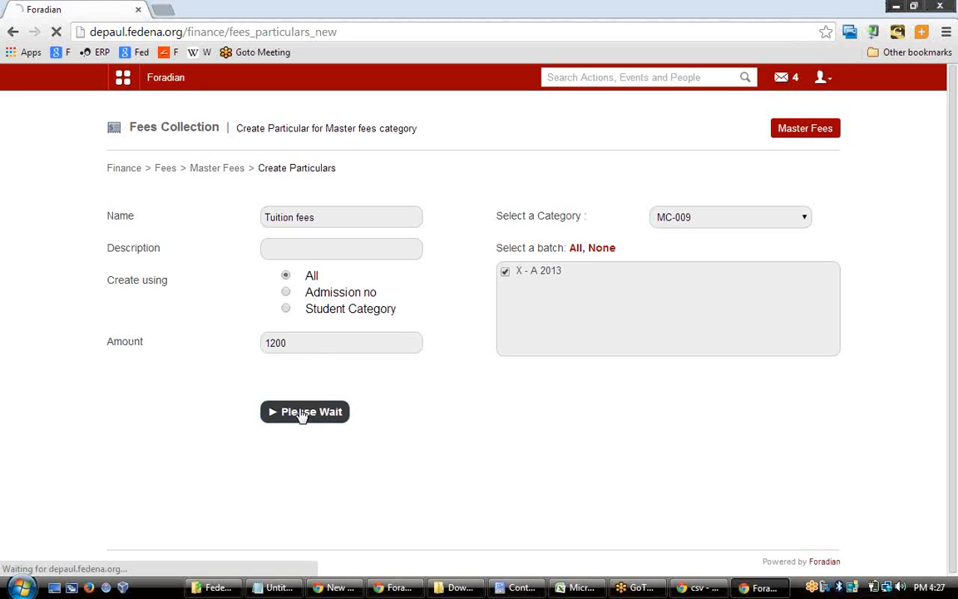
{"action": "left_click", "coordinate": [234, 171]}
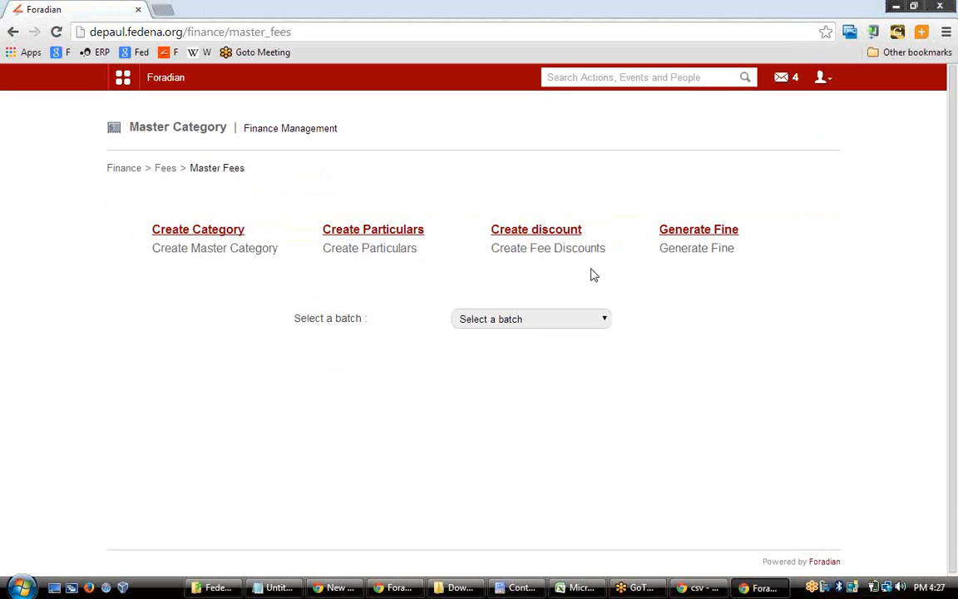
Open the form for creating a fee discount and select the Batch discount type
{"action": "left_click", "coordinate": [555, 236]}
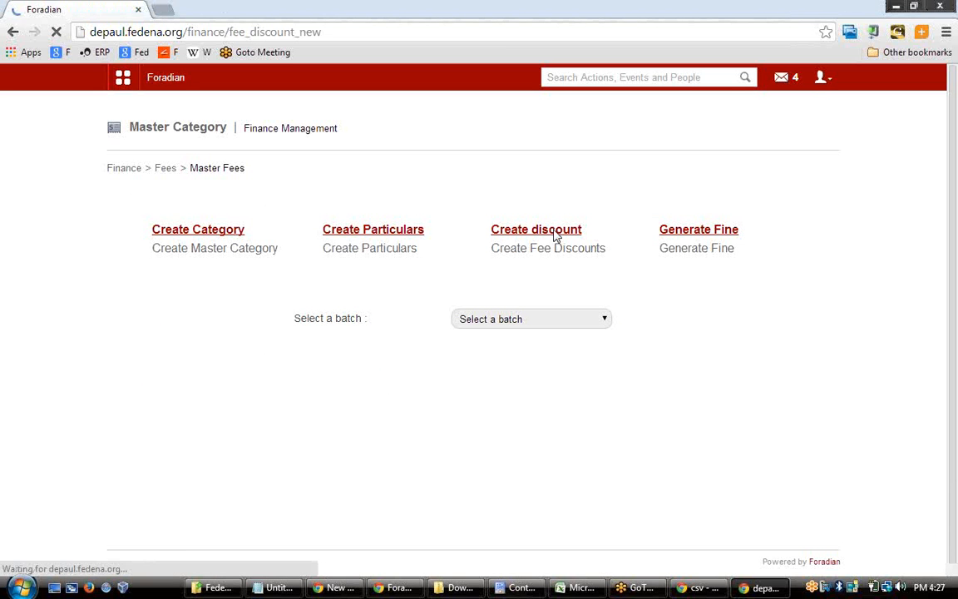
{"action": "left_click", "coordinate": [554, 234]}
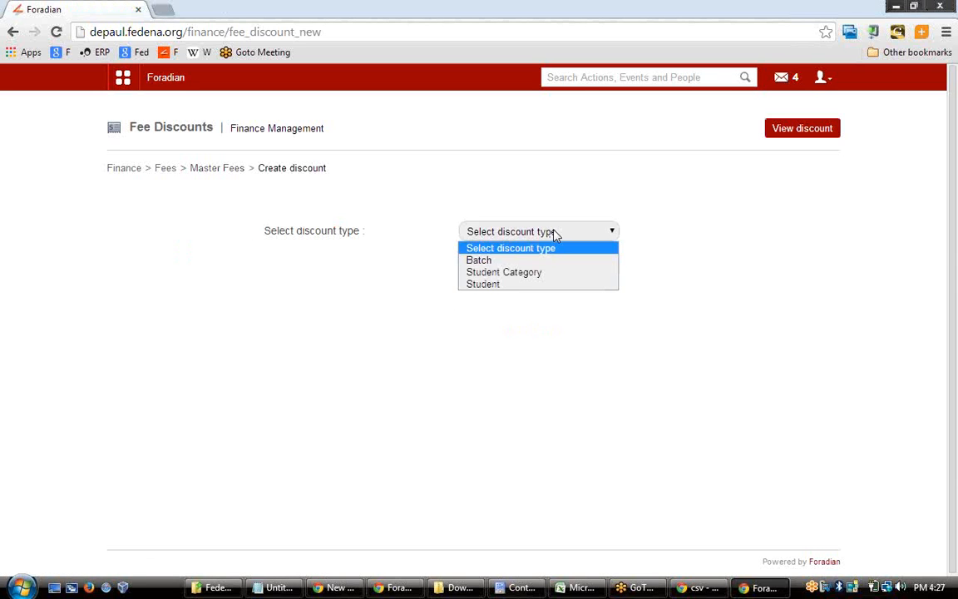
{"action": "left_click", "coordinate": [522, 260]}
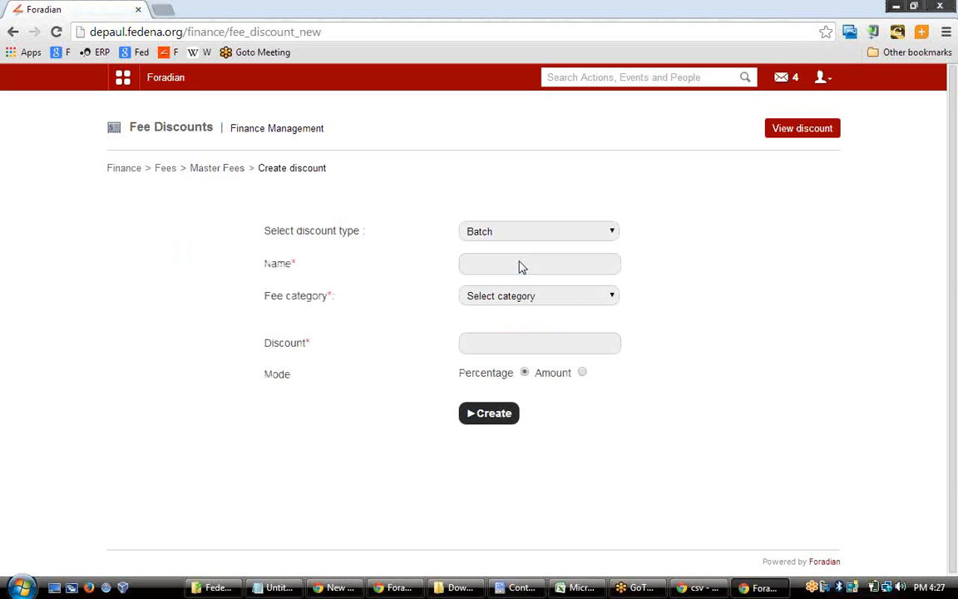
{"action": "left_click", "coordinate": [519, 262]}
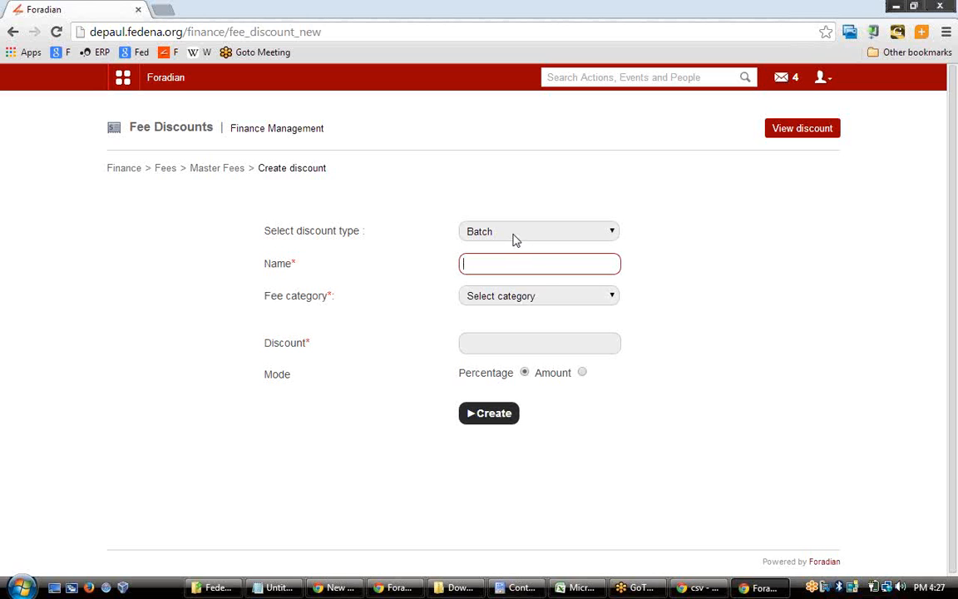
Switch the discount type to Student and examine its name and admission number fields
{"action": "left_click", "coordinate": [513, 237]}
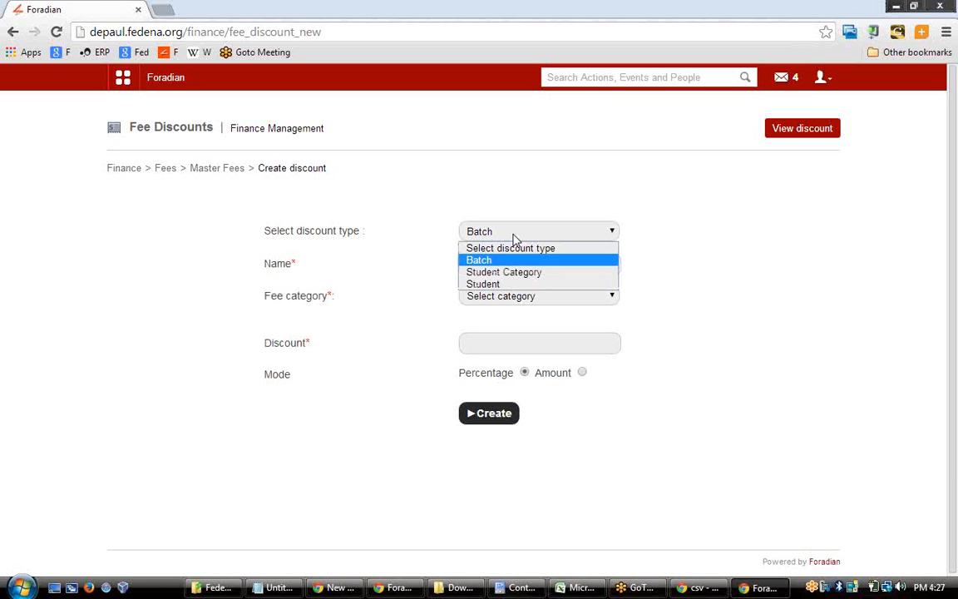
{"action": "left_click", "coordinate": [497, 285]}
{"action": "left_click", "coordinate": [491, 265]}
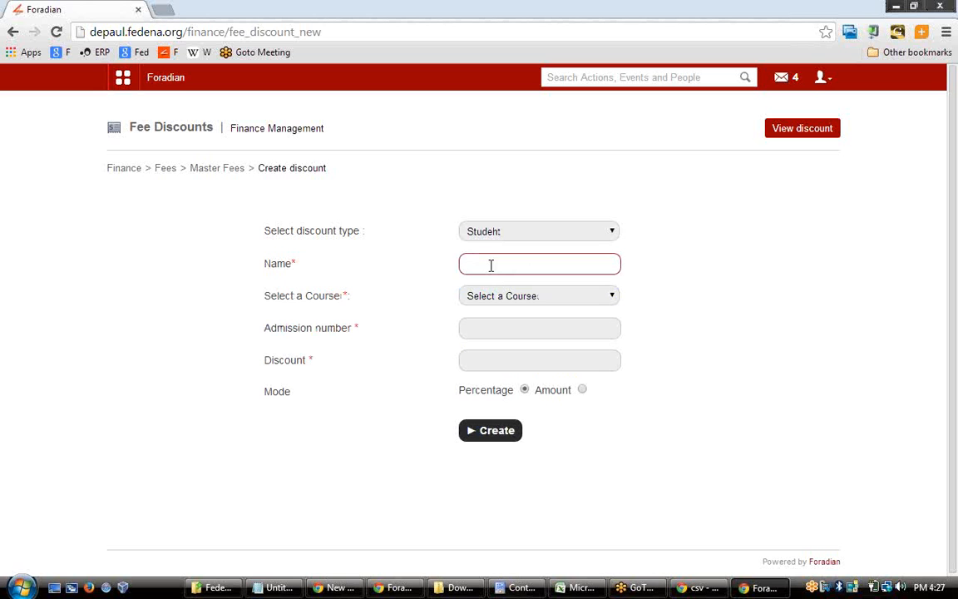
{"action": "left_click", "coordinate": [494, 330]}
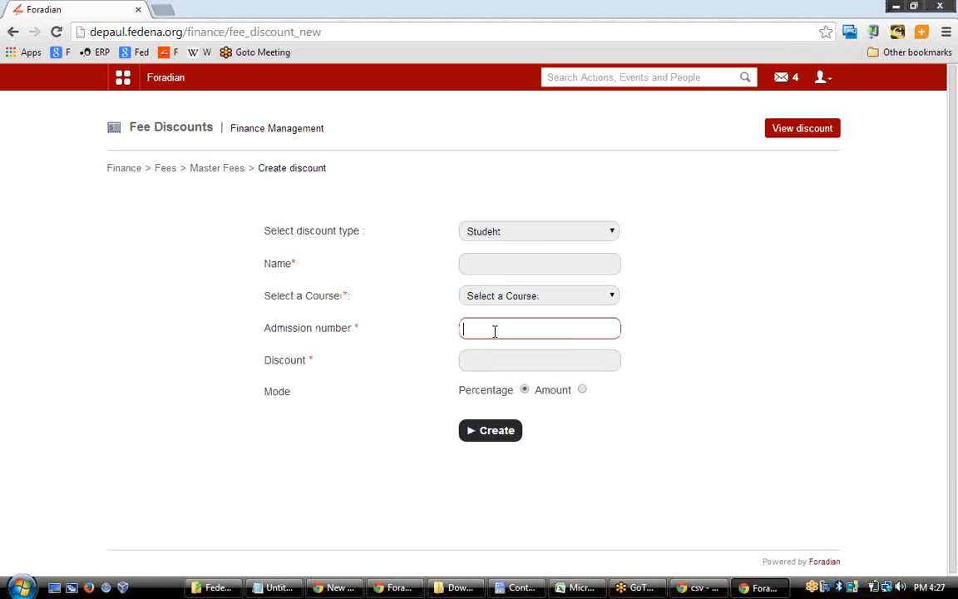
Set the discount type back to Batch and examine its name, fee category, discount and mode fields
{"action": "left_click", "coordinate": [538, 238]}
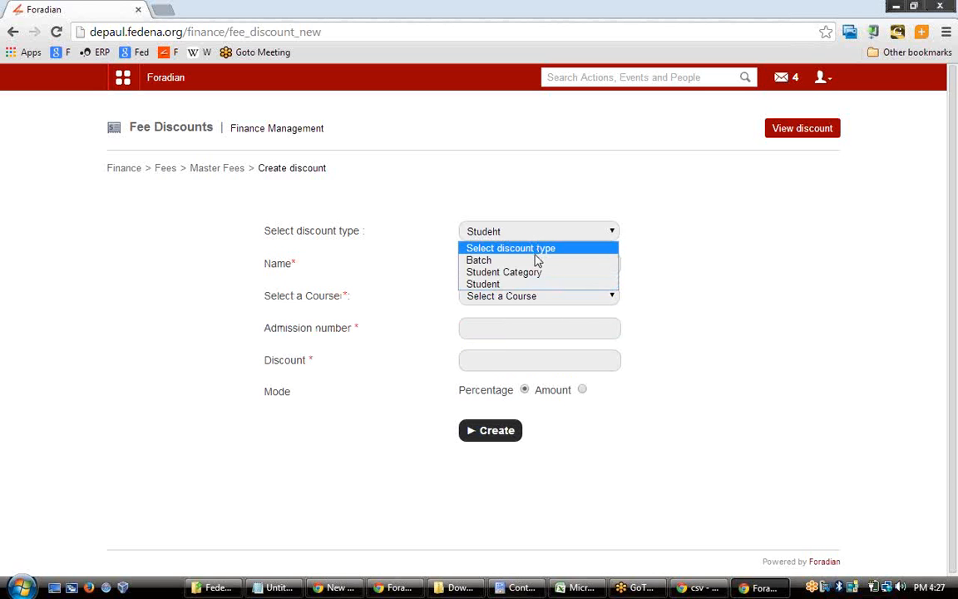
{"action": "left_click", "coordinate": [537, 261]}
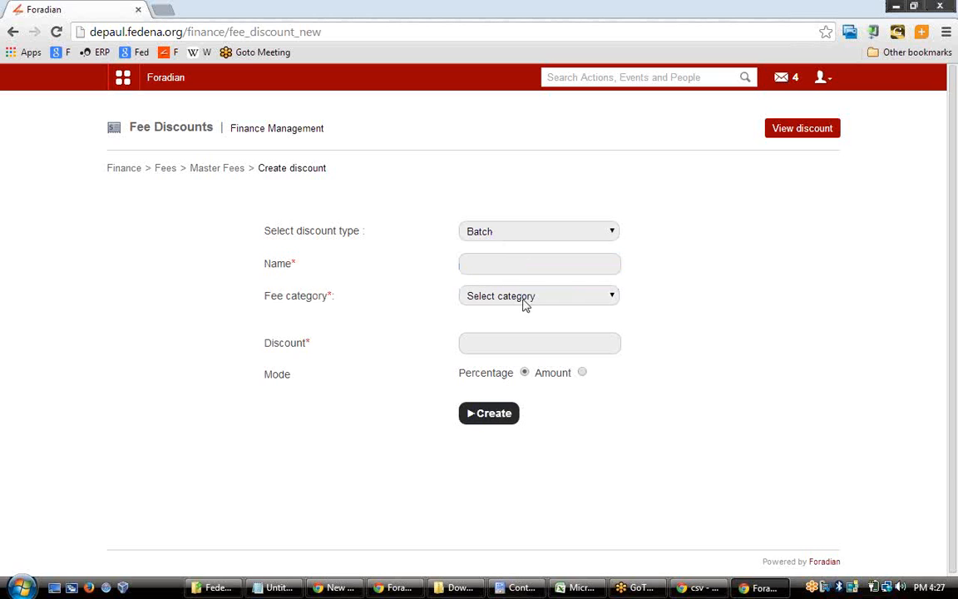
{"action": "left_click", "coordinate": [503, 264]}
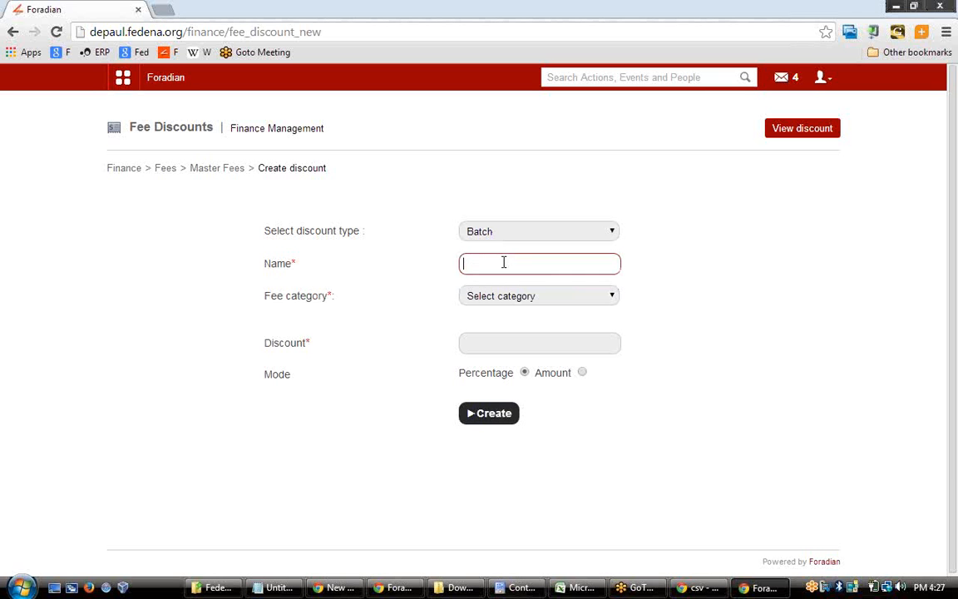
{"action": "left_click", "coordinate": [507, 344]}
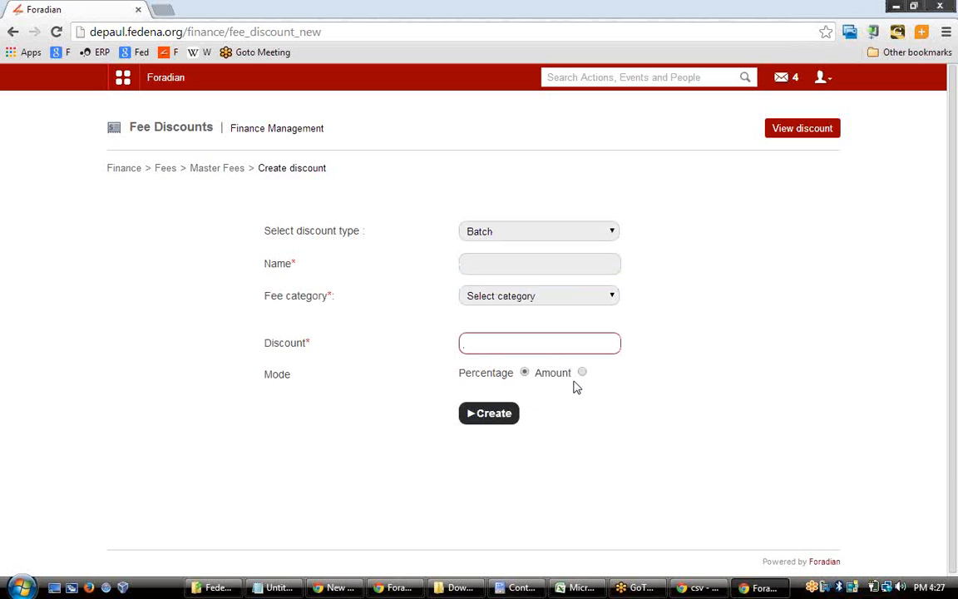
Open Generate Fine from Master Fees and examine the fine slabs of Fine_rule_1
{"action": "left_click", "coordinate": [222, 169]}
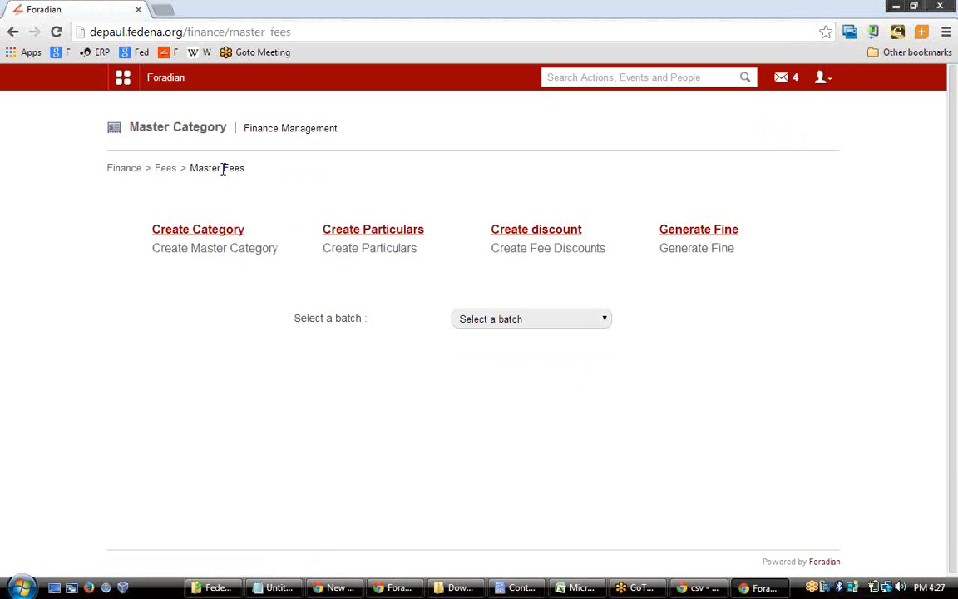
{"action": "left_click", "coordinate": [717, 239]}
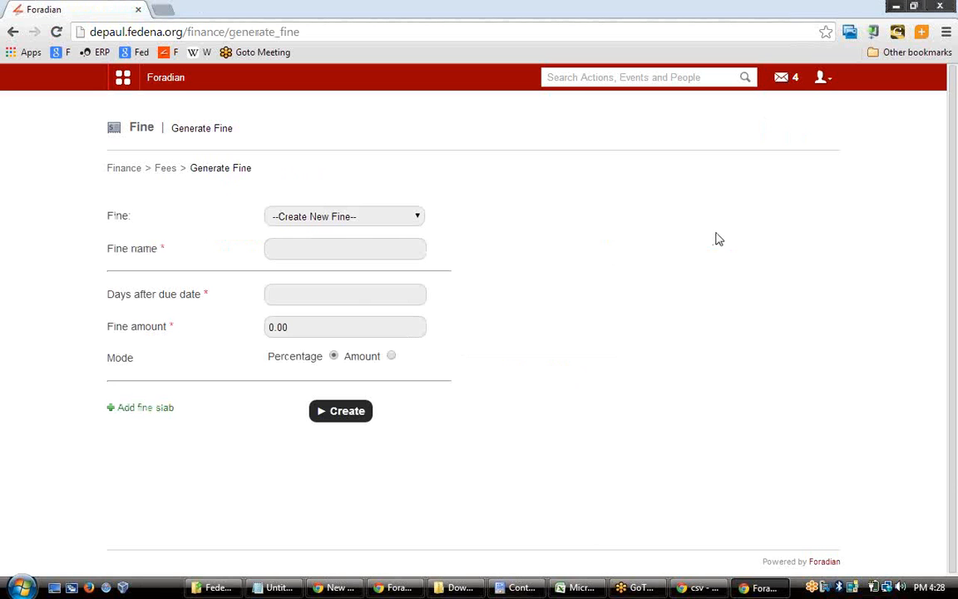
{"action": "left_click", "coordinate": [385, 220]}
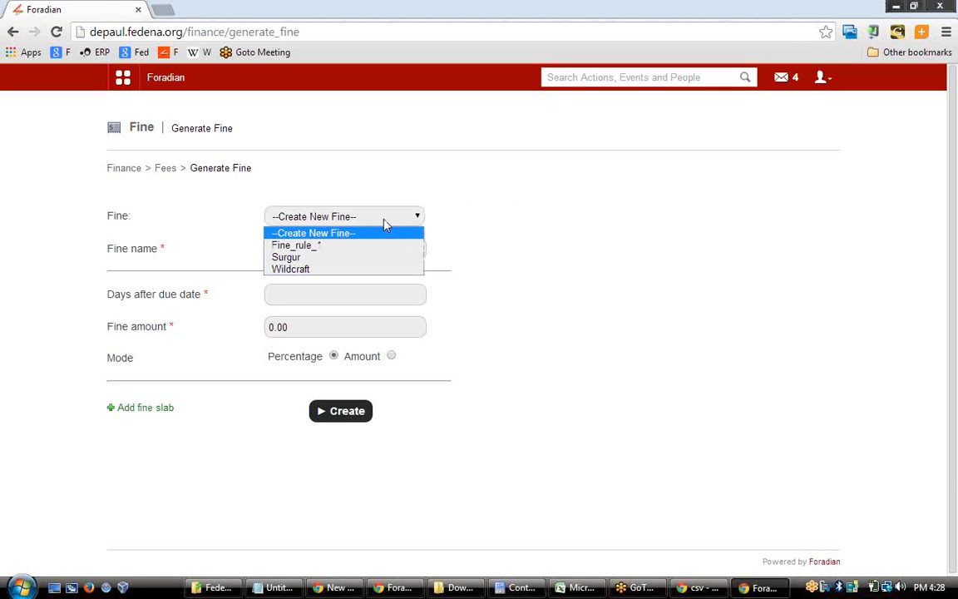
{"action": "left_click", "coordinate": [335, 245]}
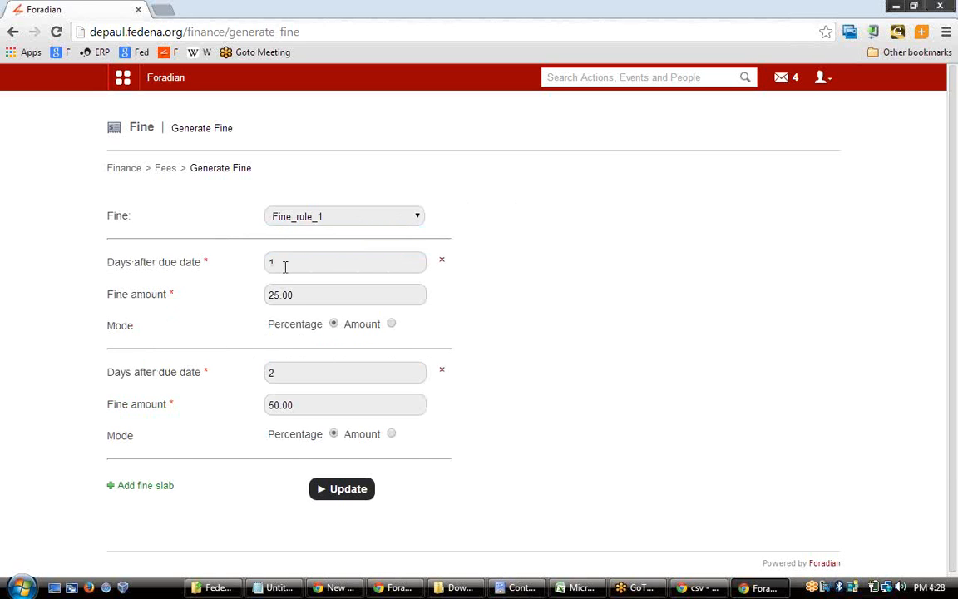
{"action": "left_click_drag", "start_coordinate": [284, 266], "coordinate": [258, 264]}
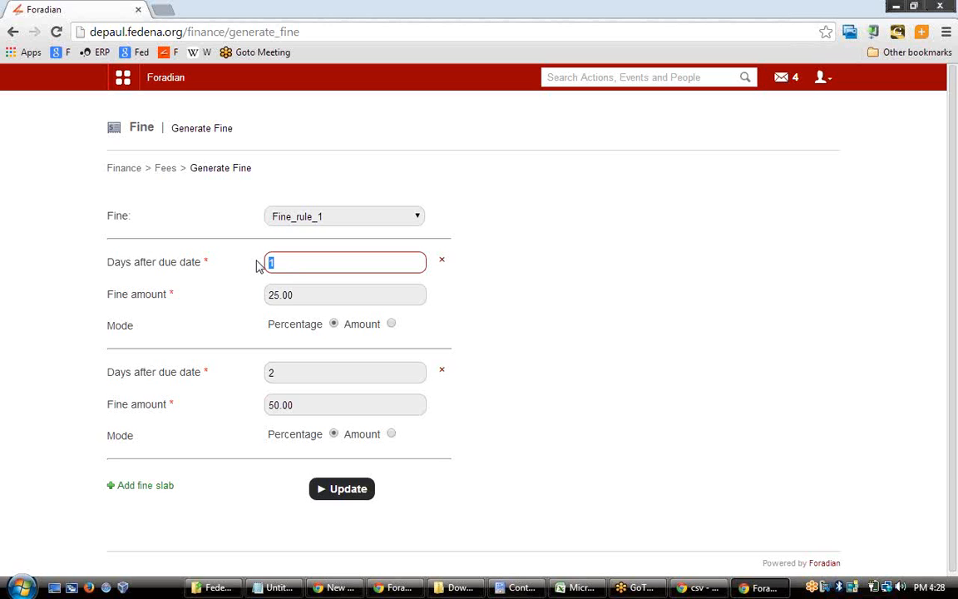
{"action": "left_click", "coordinate": [308, 298]}
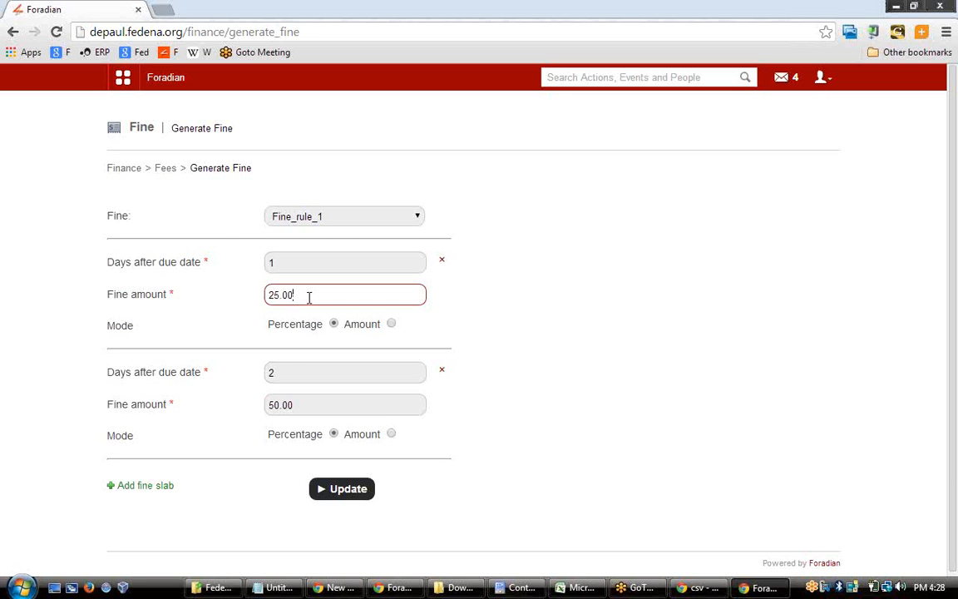
{"action": "left_click", "coordinate": [291, 373]}
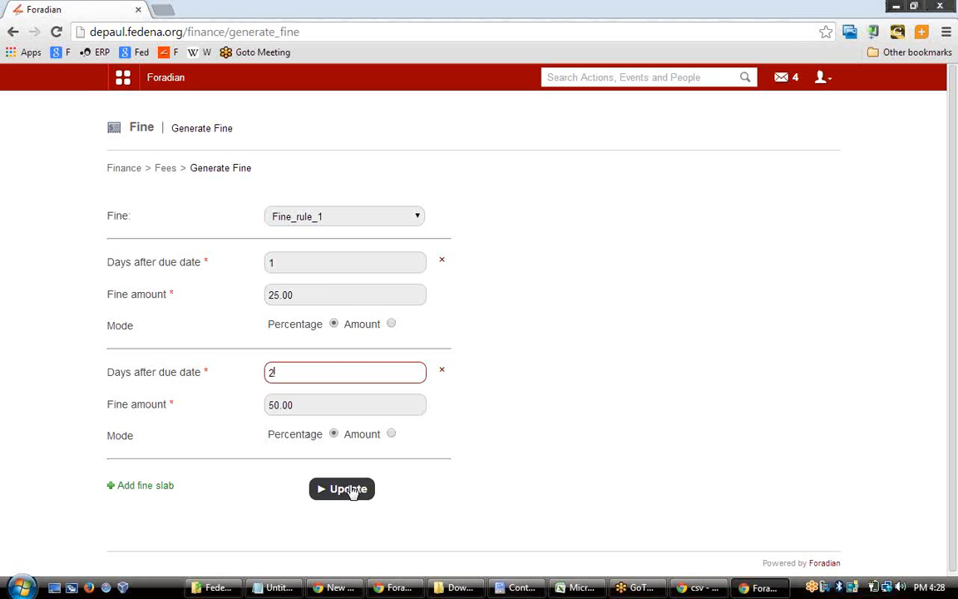
Go to Schedule Fee collection under Finance Fees and open the form for creating a fee collection
{"action": "left_click", "coordinate": [135, 171]}
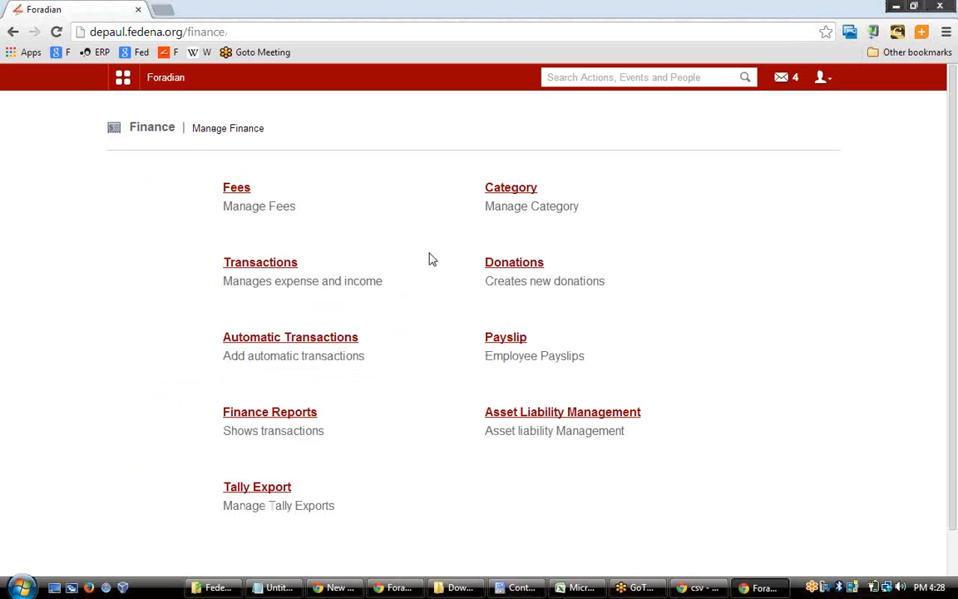
{"action": "left_click", "coordinate": [236, 190]}
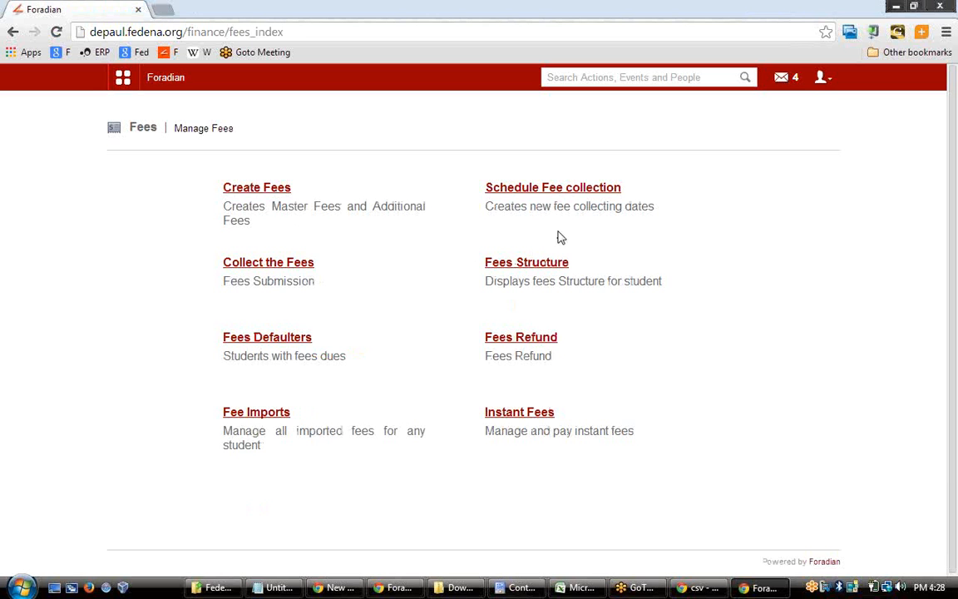
{"action": "left_click", "coordinate": [530, 189]}
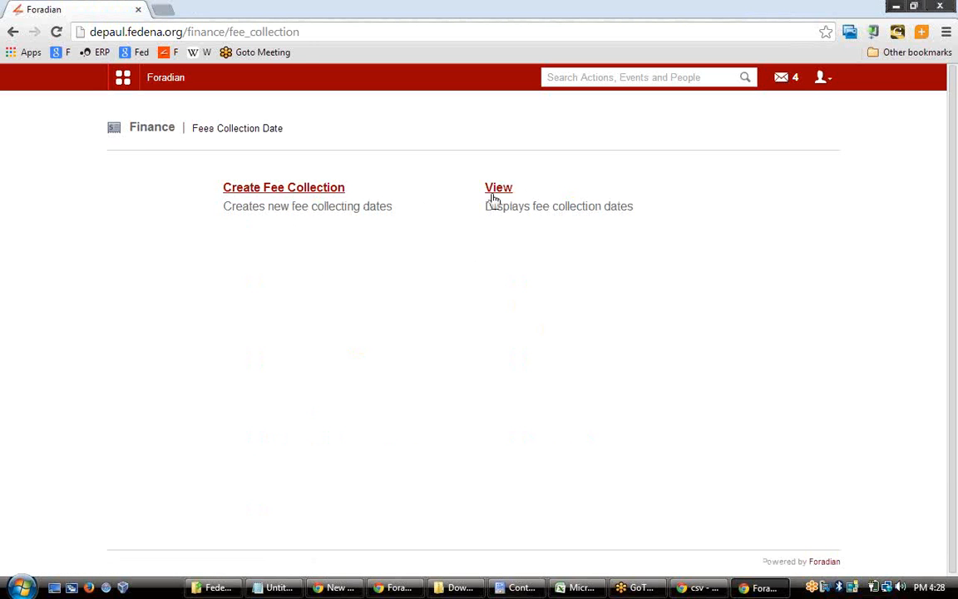
{"action": "left_click", "coordinate": [328, 188]}
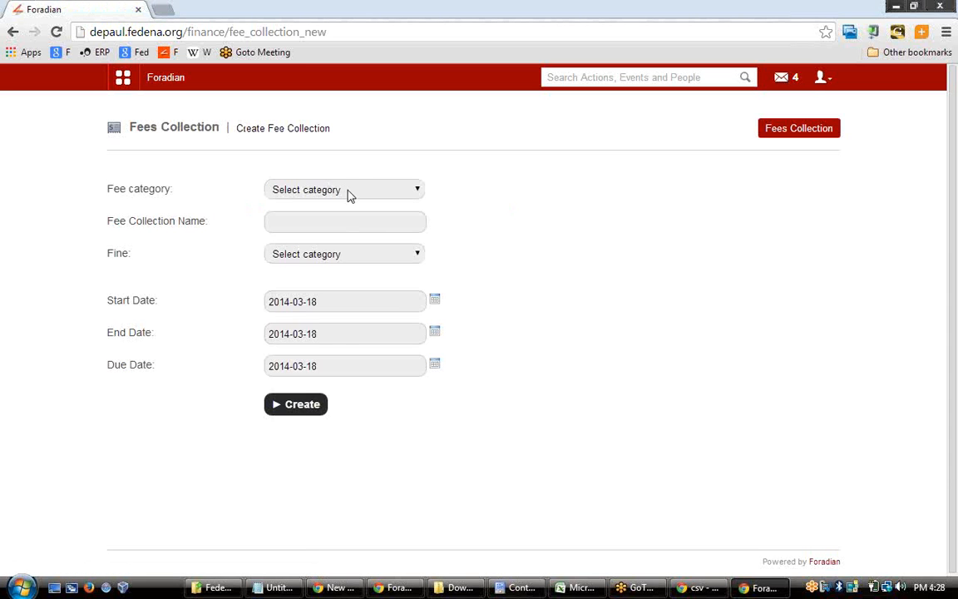
Choose MC-009 as the fee category for the new fee collection
{"action": "left_click", "coordinate": [349, 193]}
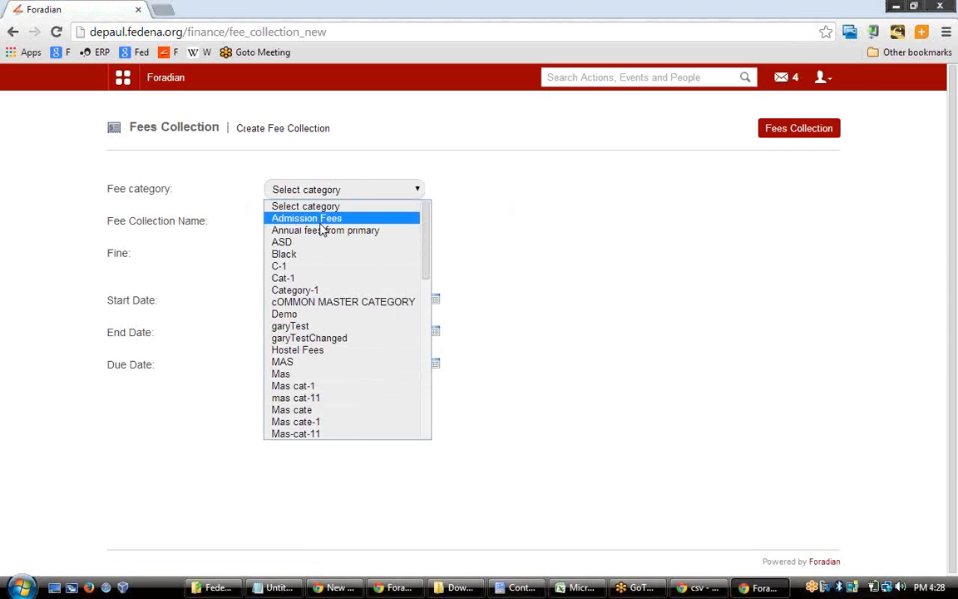
{"action": "key", "text": "Down"}
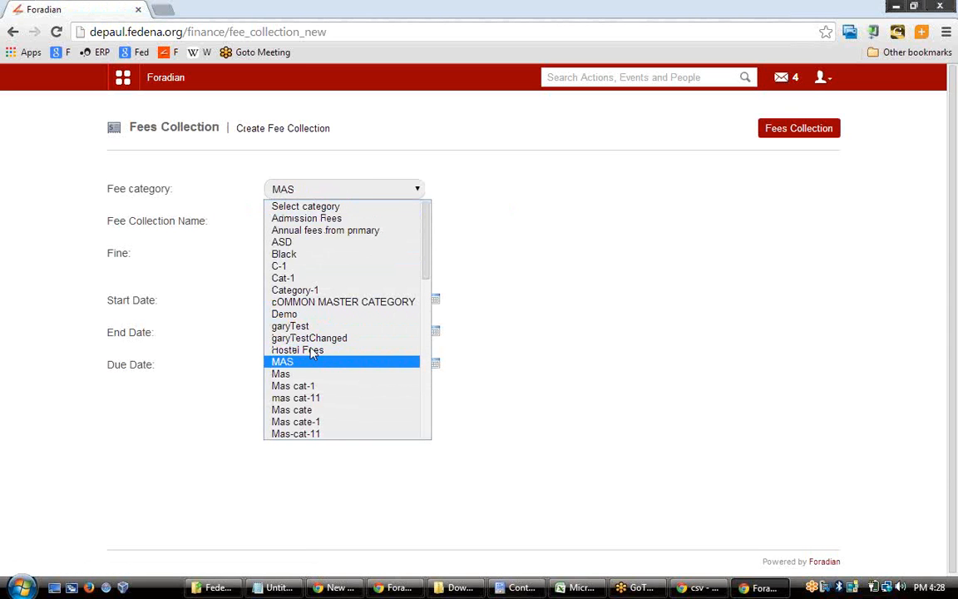
{"action": "key", "text": "Down"}
{"action": "key", "text": "Down"}
{"action": "key", "text": "Down"}
{"action": "key", "text": "Down"}
{"action": "key", "text": "Down"}
{"action": "key", "text": "Down"}
{"action": "key", "text": "Down"}
{"action": "key", "text": "Down"}
{"action": "key", "text": "Down"}
{"action": "key", "text": "Down"}
{"action": "key", "text": "Down"}
{"action": "key", "text": "Down"}
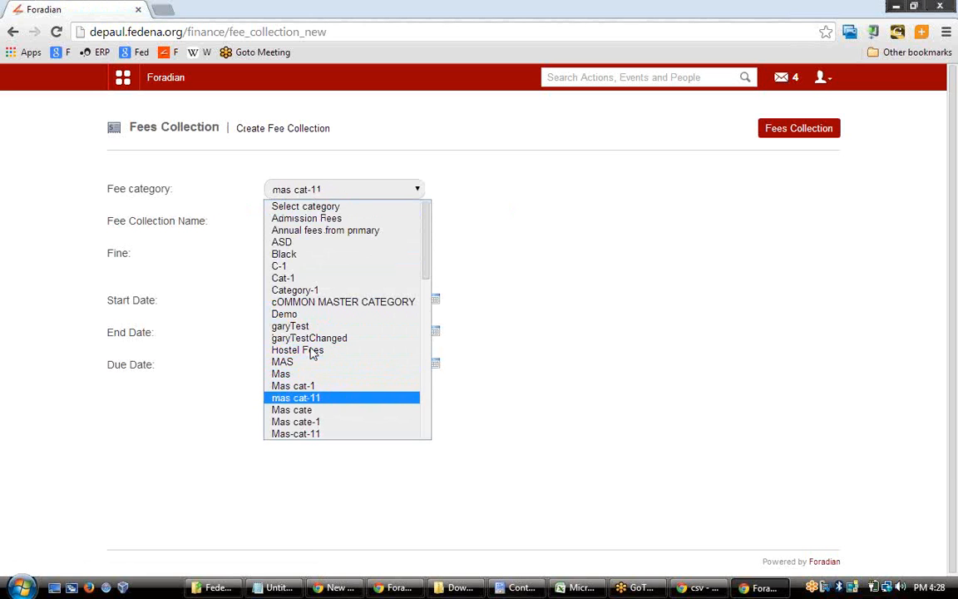
{"action": "key", "text": "Down"}
{"action": "key", "text": "Down"}
{"action": "key", "text": "Down"}
{"action": "key", "text": "Down"}
{"action": "key", "text": "Down"}
{"action": "key", "text": "Down"}
{"action": "key", "text": "Down"}
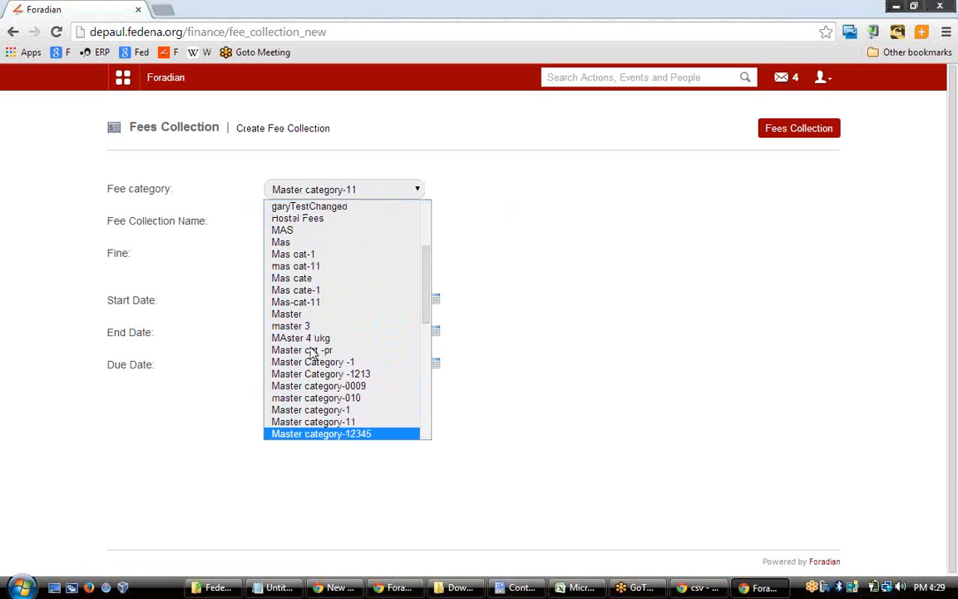
{"action": "key", "text": "Down"}
{"action": "key", "text": "Down"}
{"action": "key", "text": "Down"}
{"action": "key", "text": "Down"}
{"action": "key", "text": "Down"}
{"action": "key", "text": "Down"}
{"action": "key", "text": "Down"}
{"action": "key", "text": "Down"}
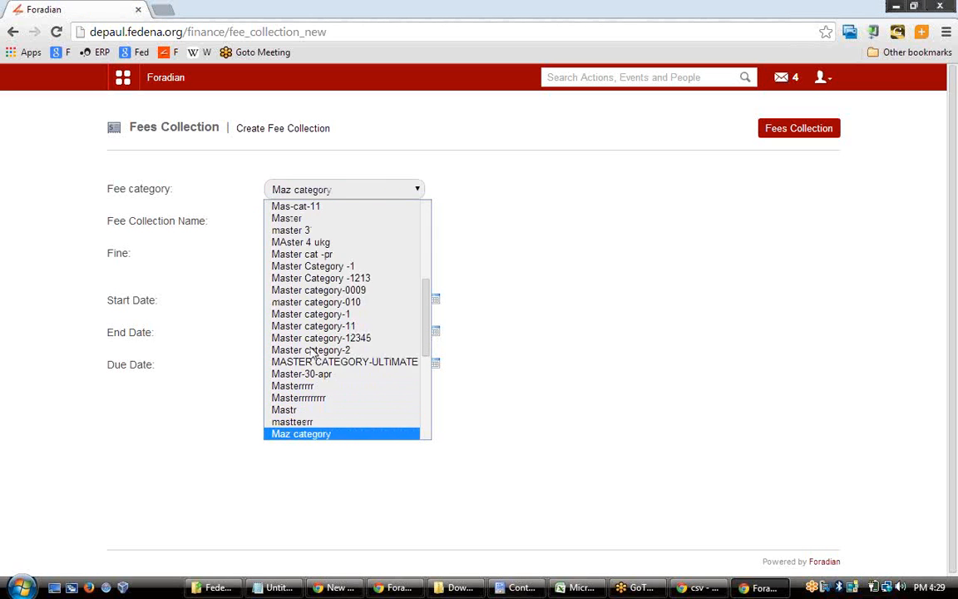
{"action": "key", "text": "Up"}
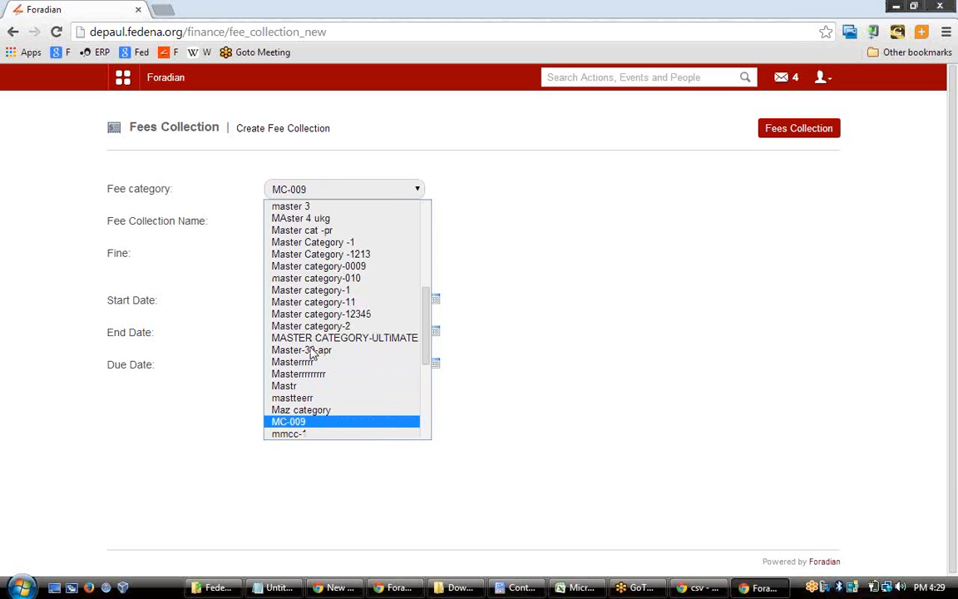
{"action": "key", "text": "Return"}
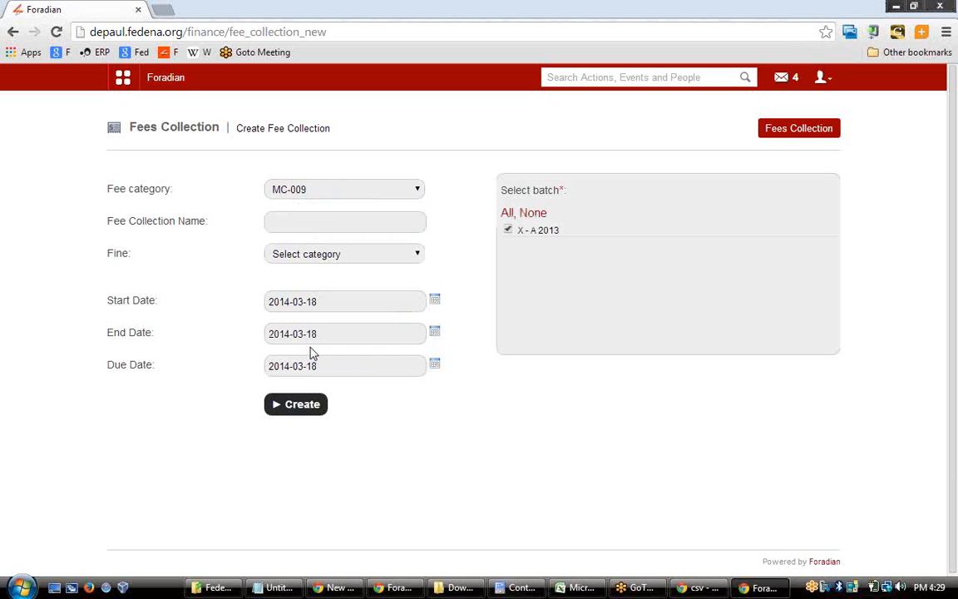
Name the fee collection March collection, apply the Fine_rule_1 fine and create it
{"action": "left_click", "coordinate": [330, 217]}
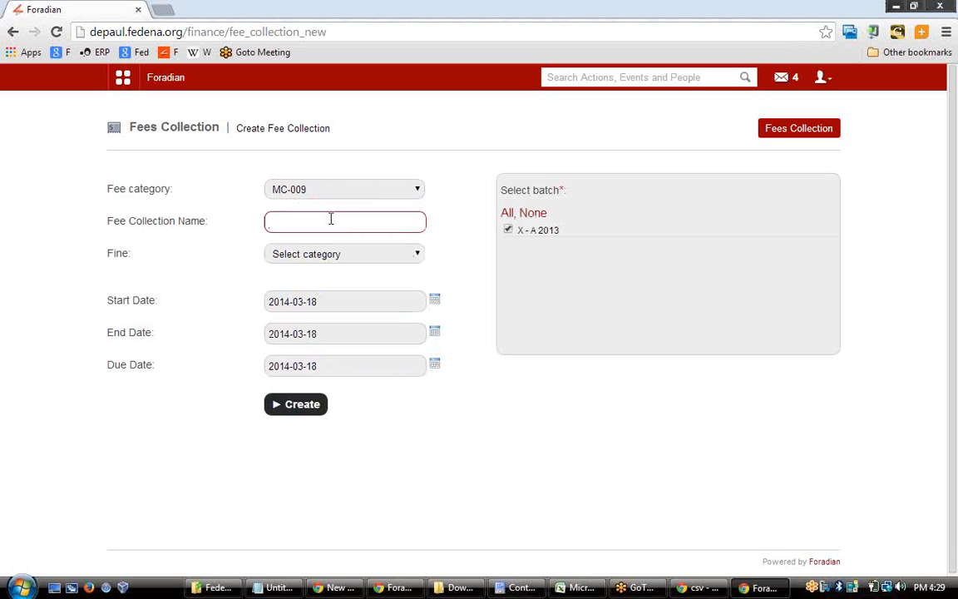
{"action": "type", "text": "March collection"}
{"action": "left_click", "coordinate": [359, 257]}
{"action": "left_click", "coordinate": [301, 282]}
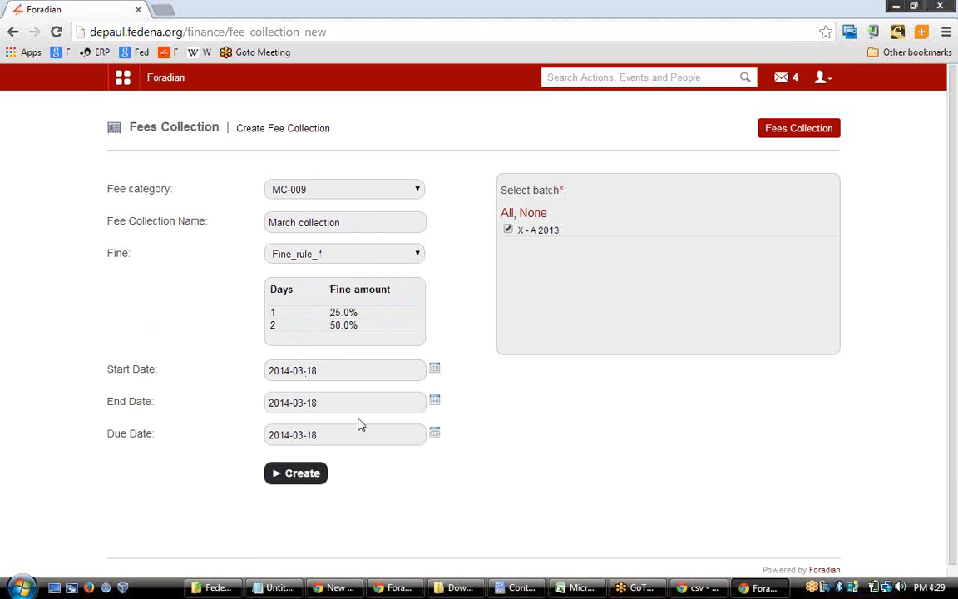
{"action": "left_click", "coordinate": [292, 484]}
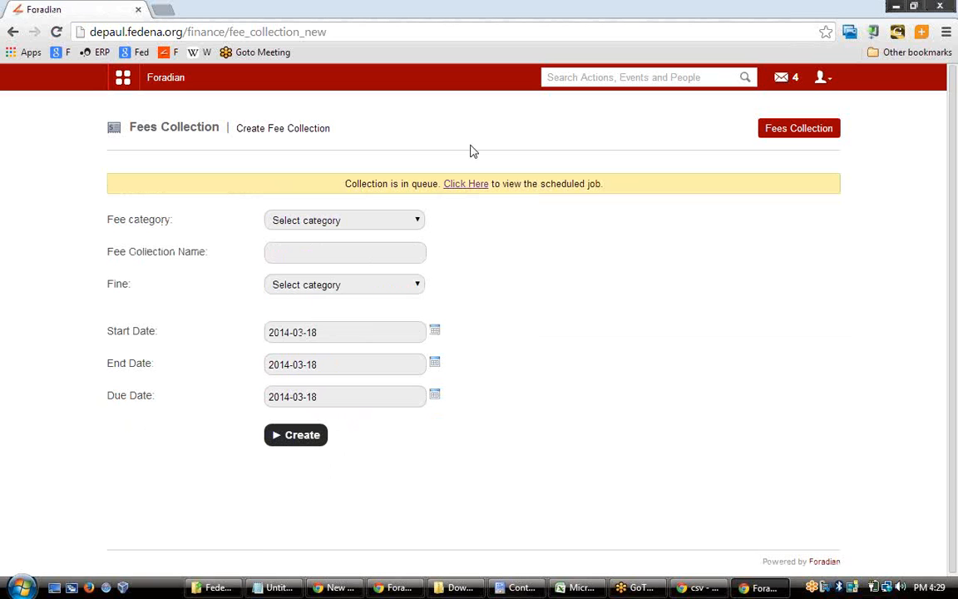
Open the collection's scheduled job in a separate browser tab and refresh the page to check its status
{"action": "right_click", "coordinate": [466, 187]}
{"action": "left_click", "coordinate": [532, 192]}
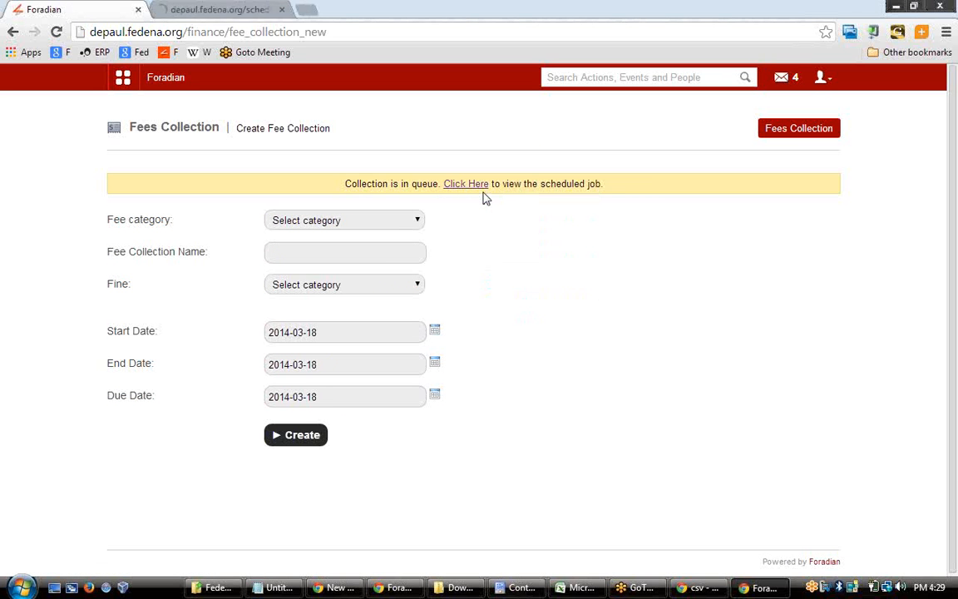
{"action": "left_click", "coordinate": [239, 11]}
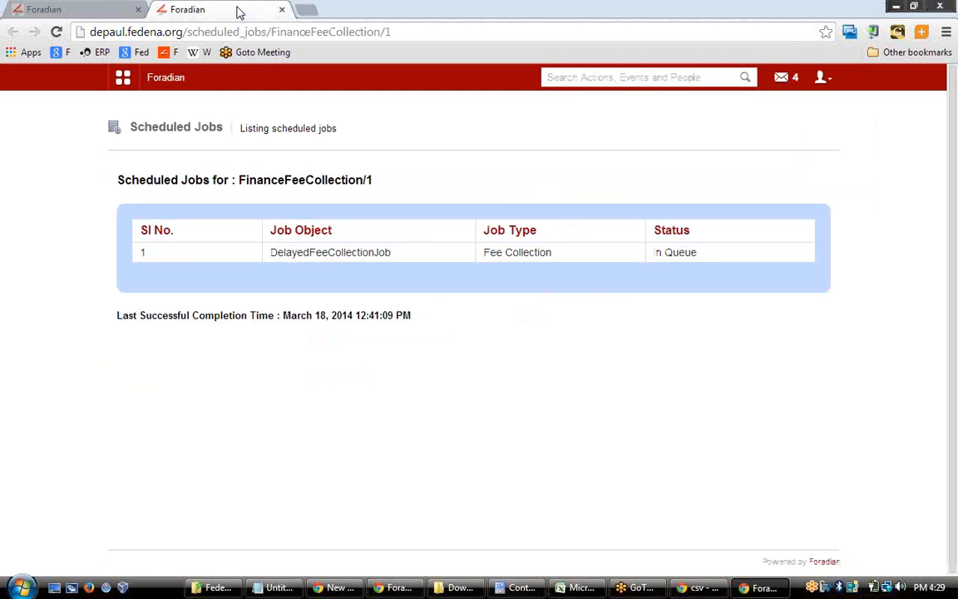
{"action": "left_click", "coordinate": [101, 10]}
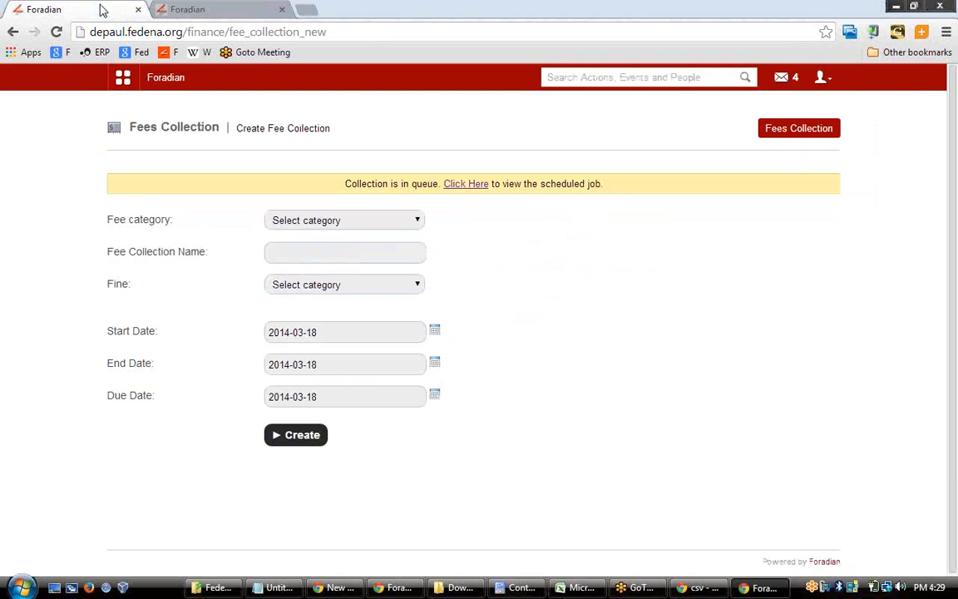
{"action": "left_click", "coordinate": [239, 11]}
{"action": "key", "text": "F5"}
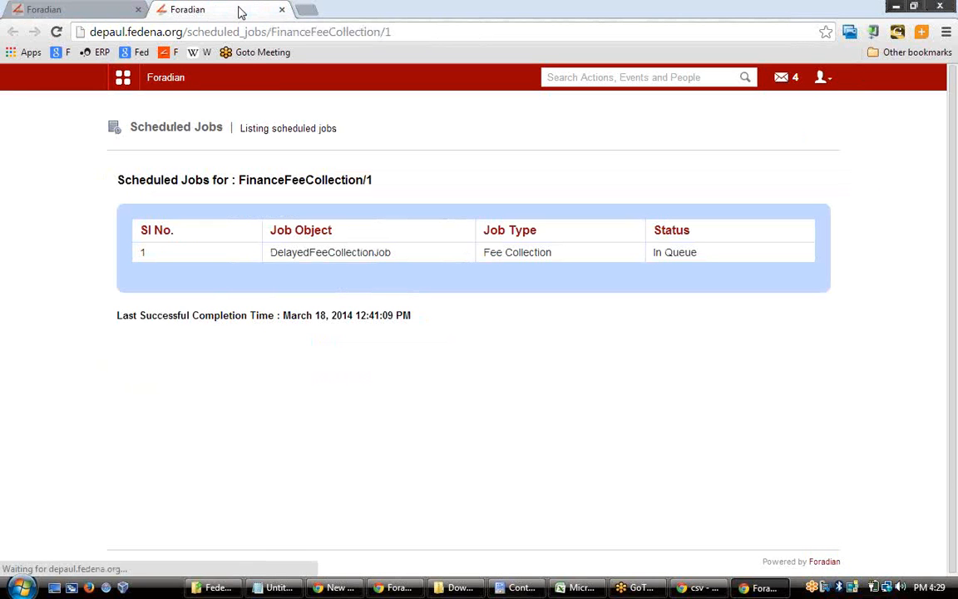
{"action": "key", "text": "F5"}
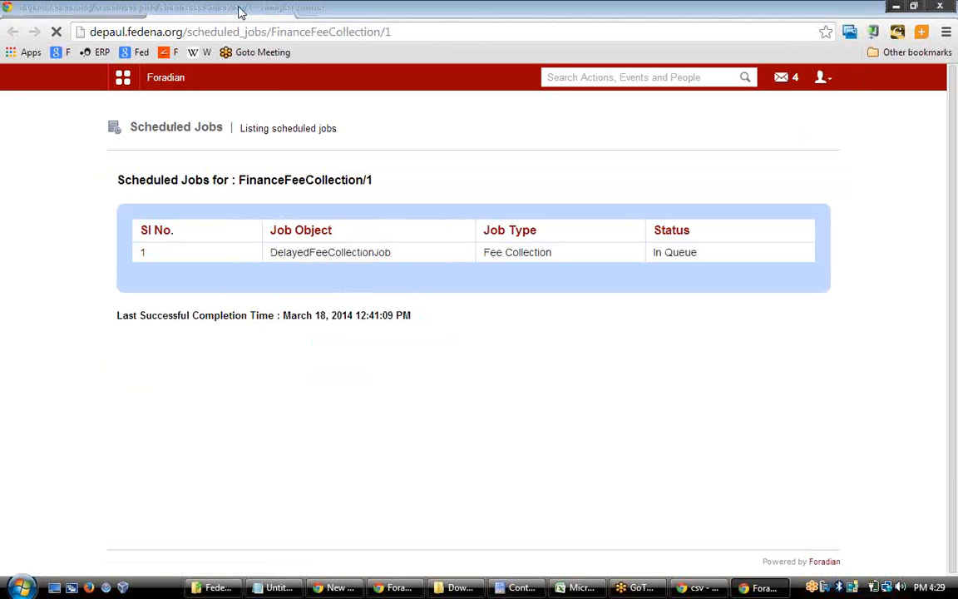
View the list of fee collection dates for batch X - A 2013 under Schedule Fee collection
{"action": "left_click", "coordinate": [75, 8]}
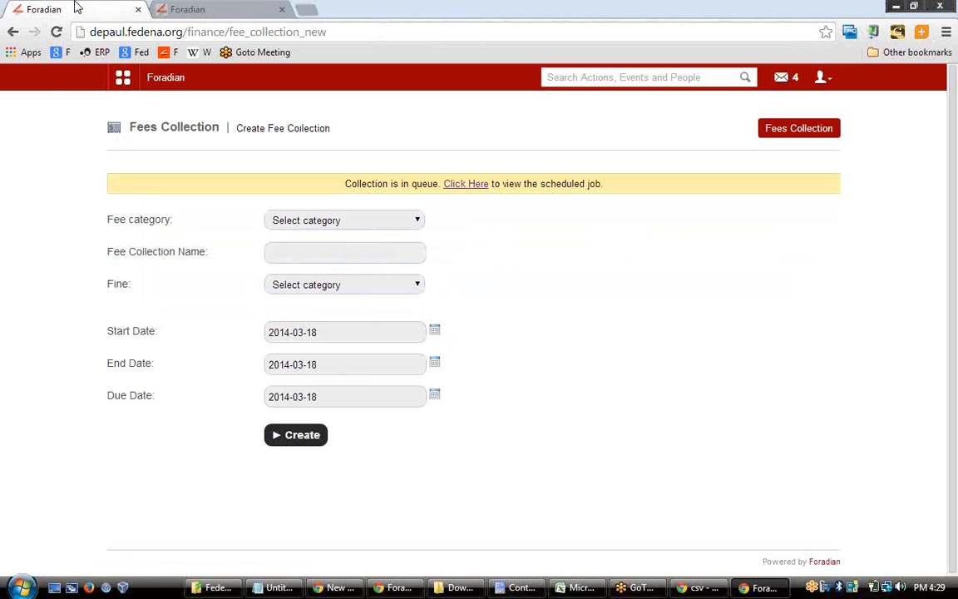
{"action": "left_click", "coordinate": [10, 33]}
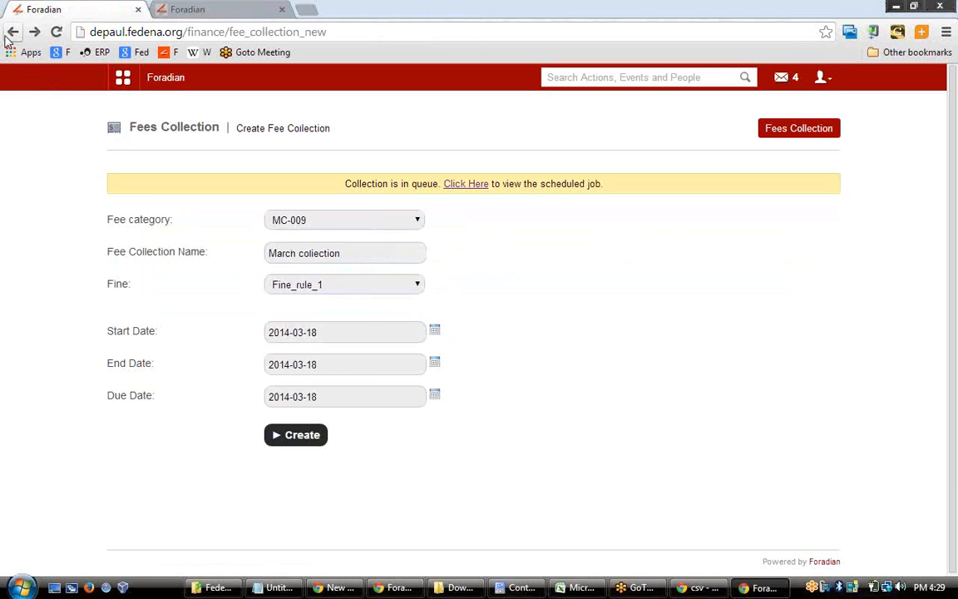
{"action": "left_click", "coordinate": [12, 32]}
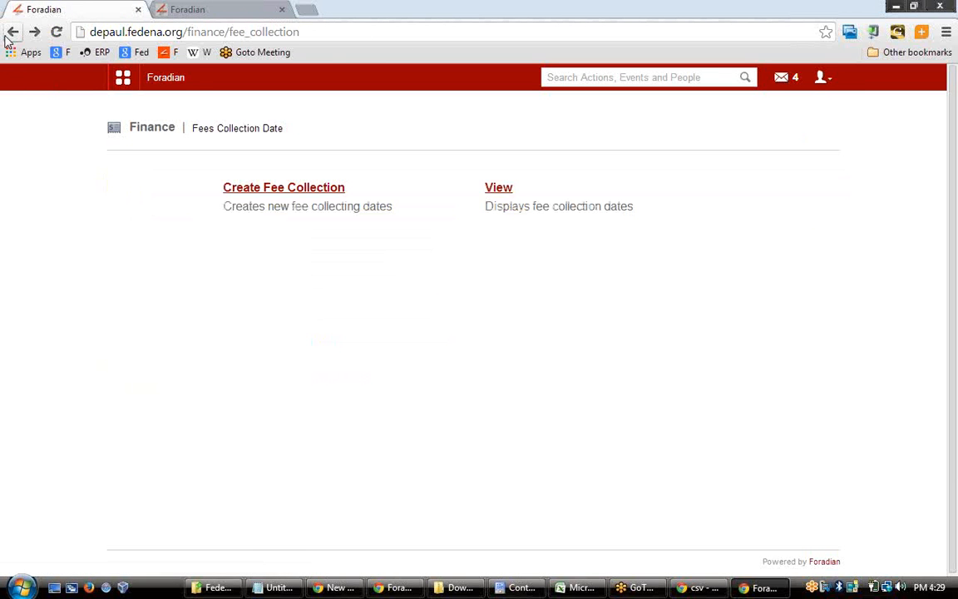
{"action": "left_click", "coordinate": [215, 7]}
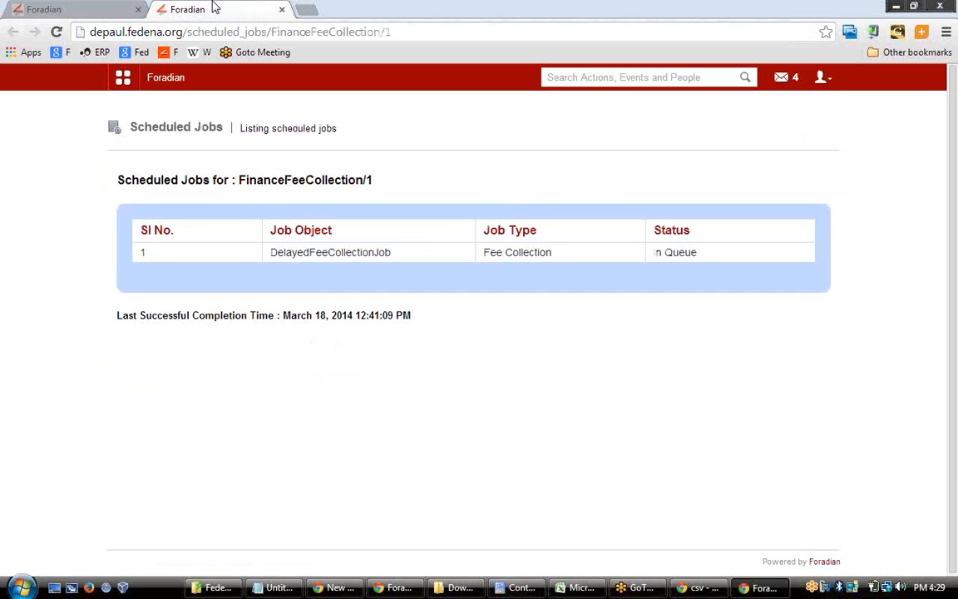
{"action": "left_click", "coordinate": [94, 7]}
{"action": "left_click", "coordinate": [497, 191]}
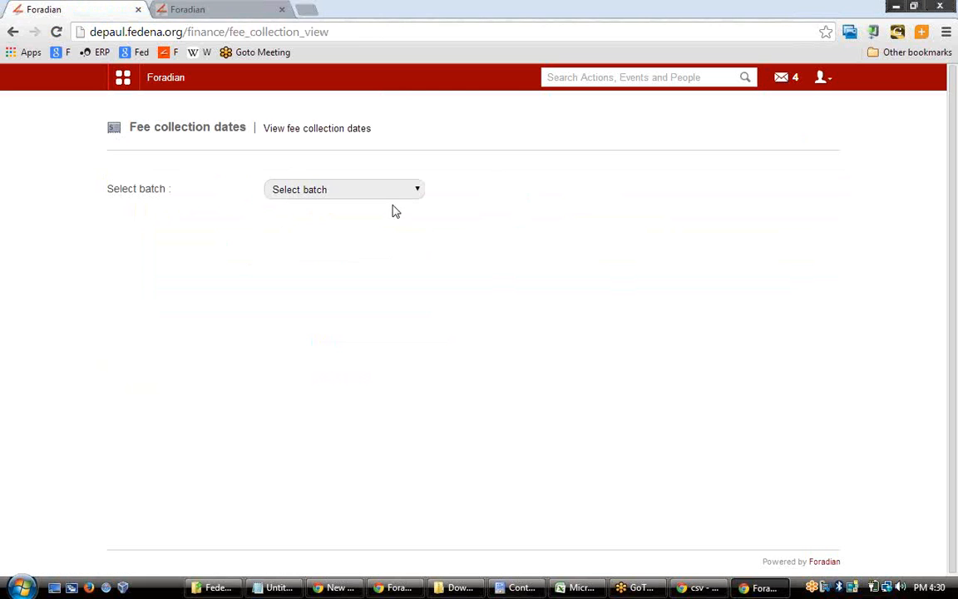
{"action": "left_click", "coordinate": [380, 193]}
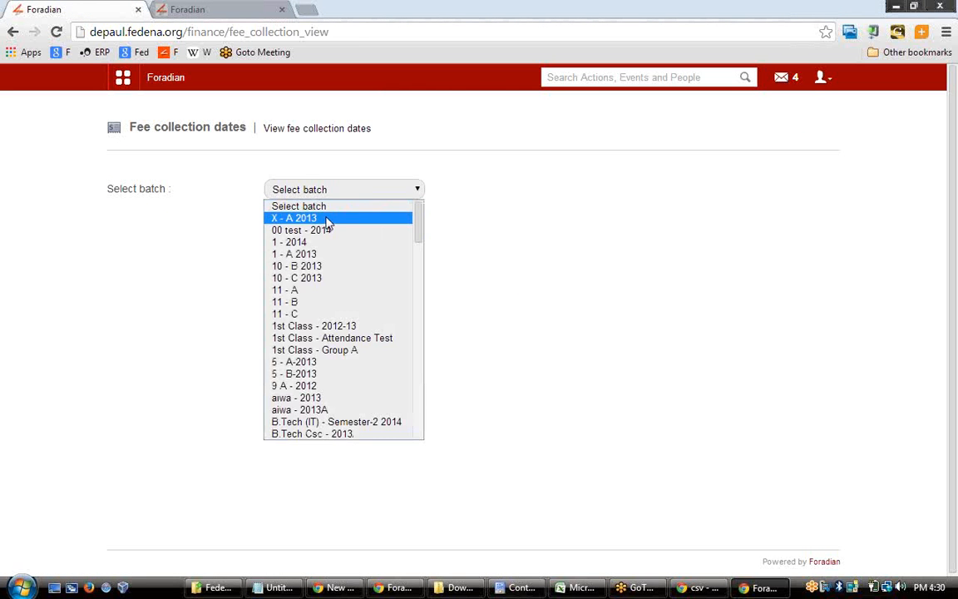
{"action": "left_click", "coordinate": [325, 218]}
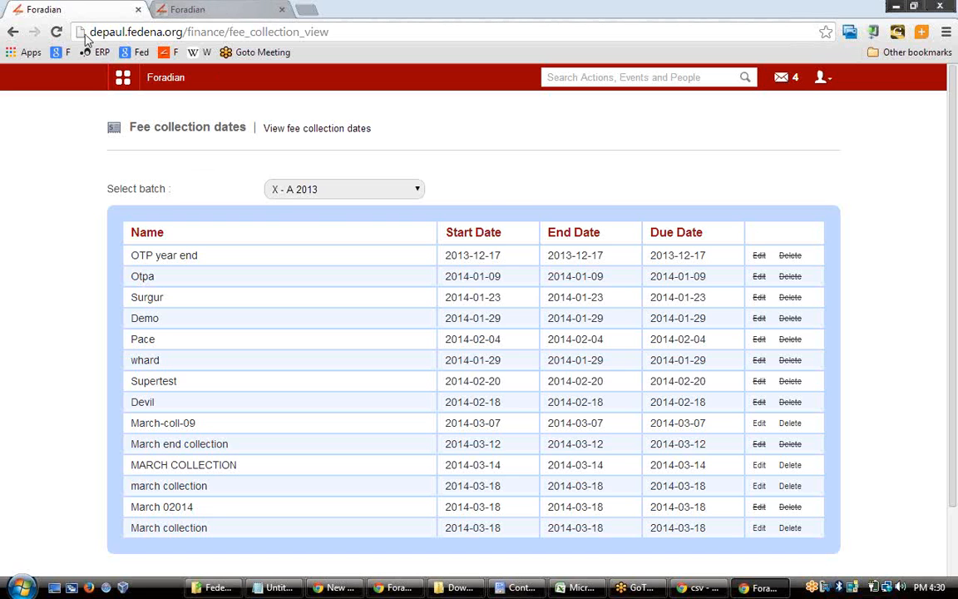
Return to Manage Fees and open fees submission by course under Collect the Fees
{"action": "left_click", "coordinate": [12, 32]}
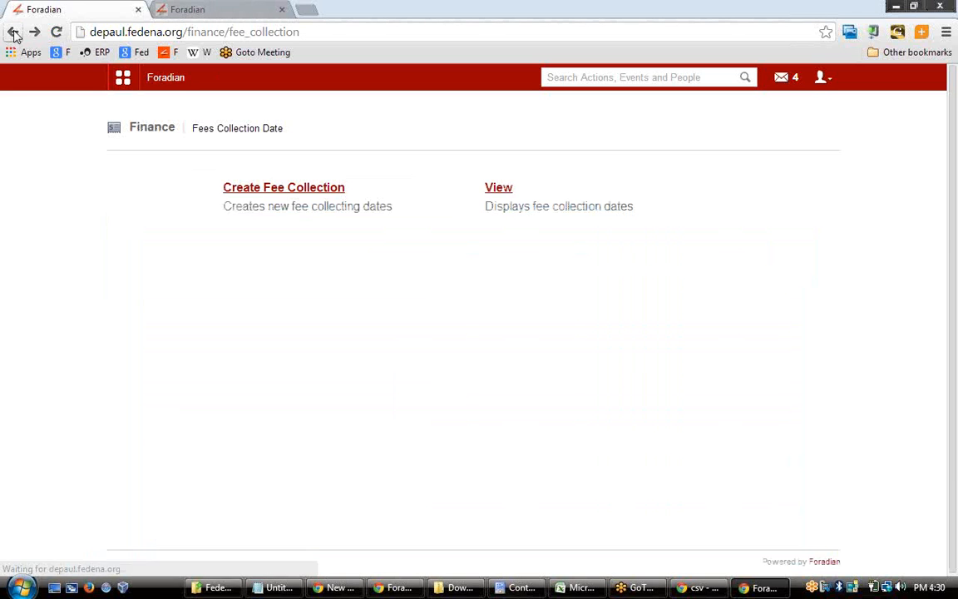
{"action": "left_click", "coordinate": [12, 31]}
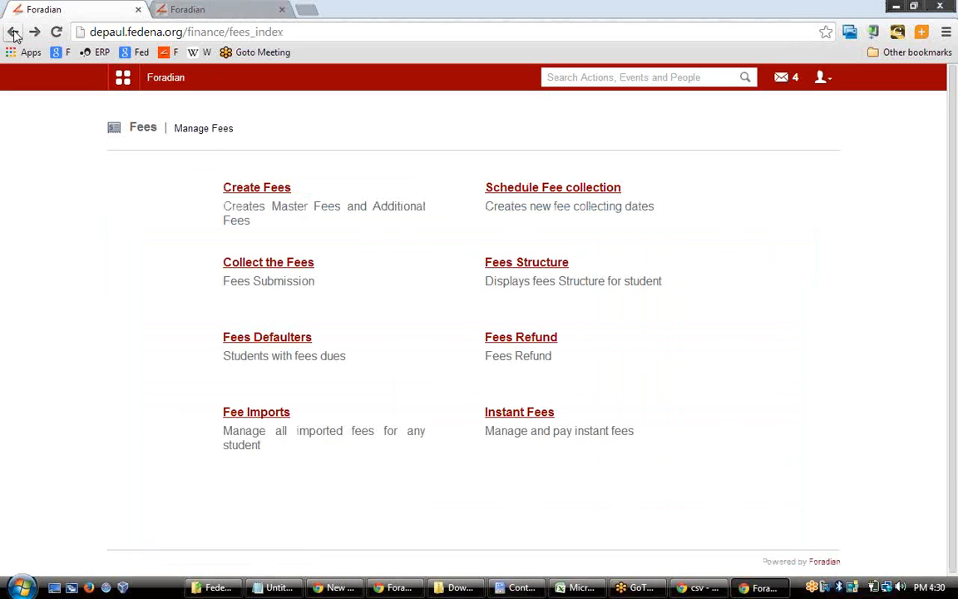
{"action": "left_click", "coordinate": [279, 266]}
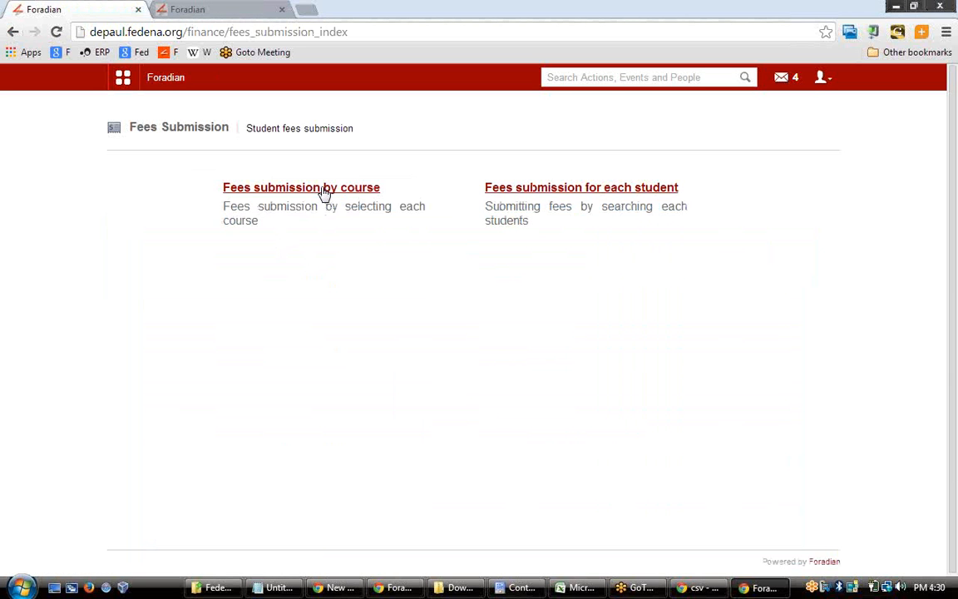
{"action": "left_click", "coordinate": [323, 191]}
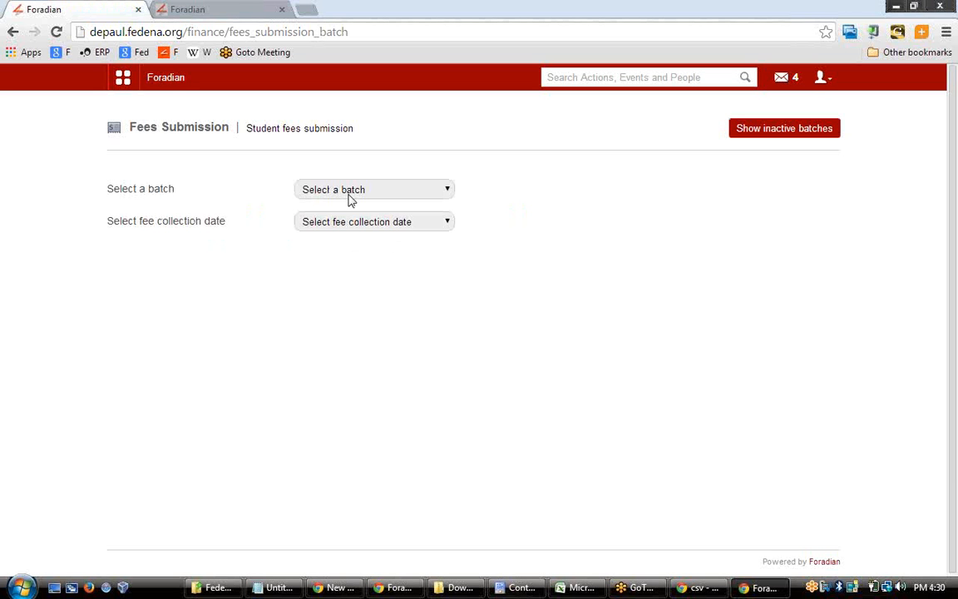
Select batch X - A 2013 and the OTP year end - 2013-12-17 fee collection for fees submission
{"action": "left_click", "coordinate": [349, 197]}
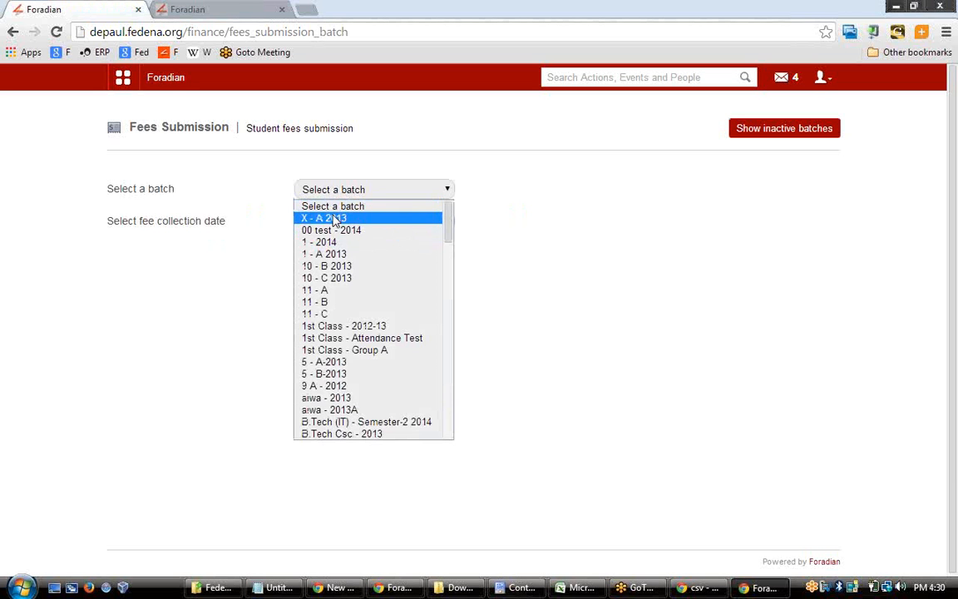
{"action": "left_click", "coordinate": [333, 218]}
{"action": "left_click", "coordinate": [371, 223]}
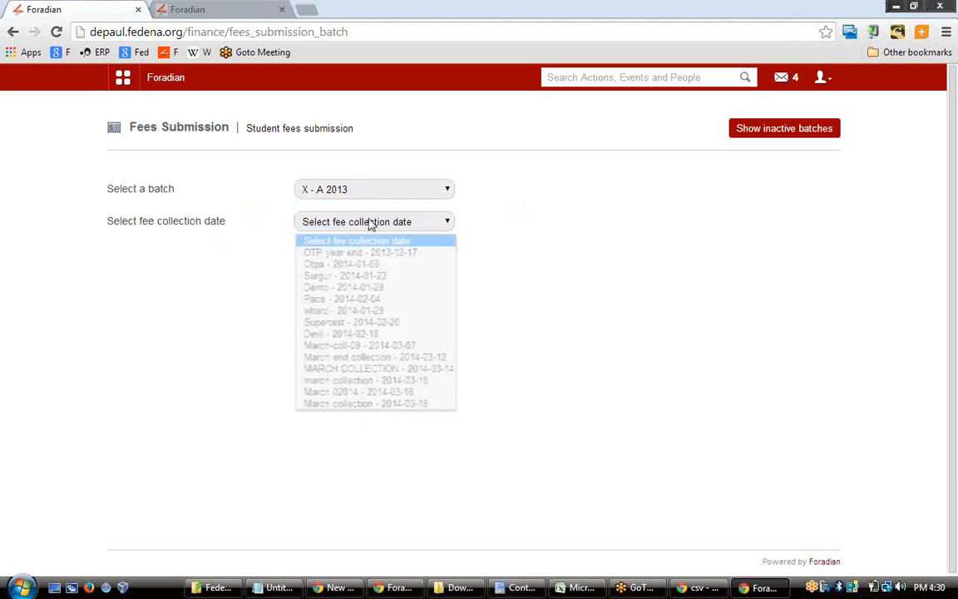
{"action": "left_click", "coordinate": [349, 252]}
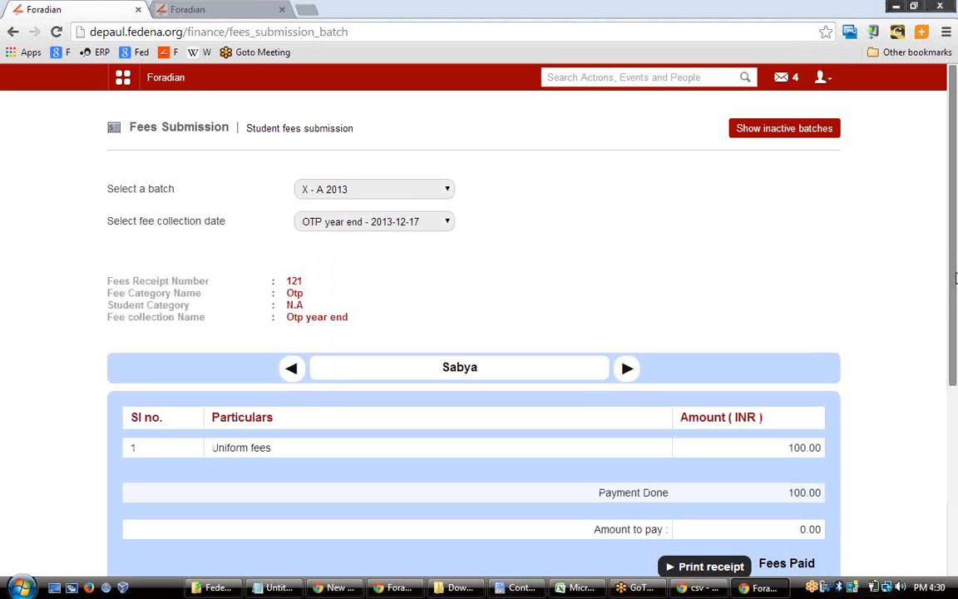
Advance through the batch's students to one whose uniform fee is still unpaid
{"action": "scroll", "coordinate": [956, 266], "scroll_direction": "down", "scroll_amount": 1}
{"action": "left_click", "coordinate": [627, 284]}
{"action": "left_click", "coordinate": [628, 284]}
{"action": "left_click", "coordinate": [628, 285]}
{"action": "left_click", "coordinate": [627, 284]}
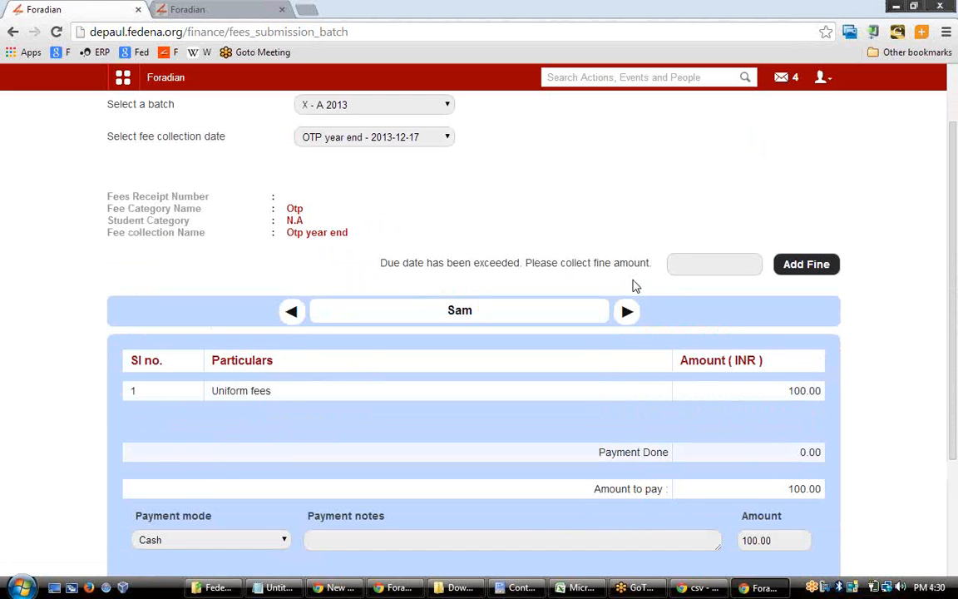
{"action": "scroll", "coordinate": [559, 293], "scroll_direction": "down", "scroll_amount": 2}
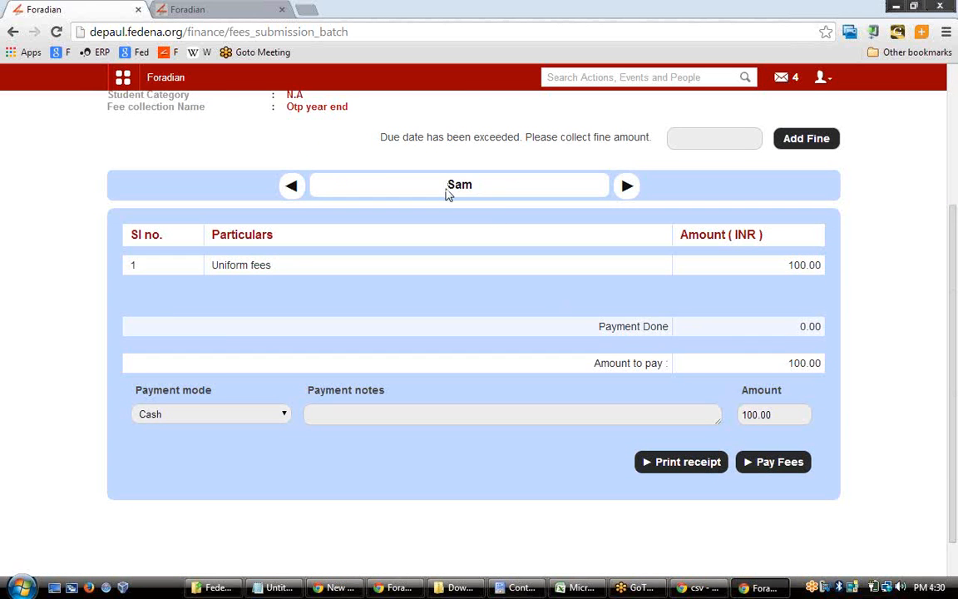
Review the payment modes, keep Cash and pay the student's uniform fee of 100.00 in full
{"action": "left_click_drag", "start_coordinate": [449, 186], "coordinate": [486, 192]}
{"action": "left_click", "coordinate": [262, 420]}
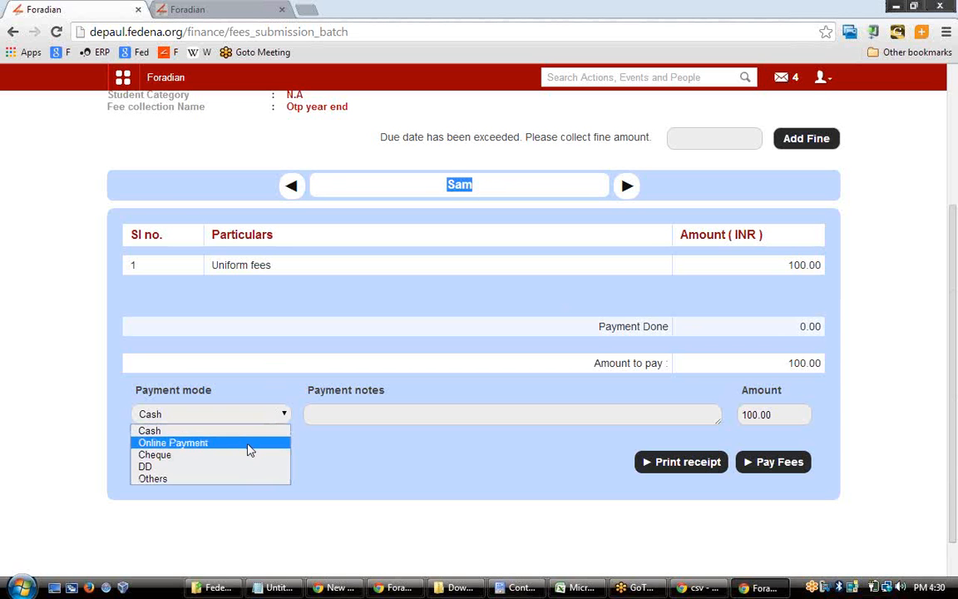
{"action": "left_click", "coordinate": [454, 448]}
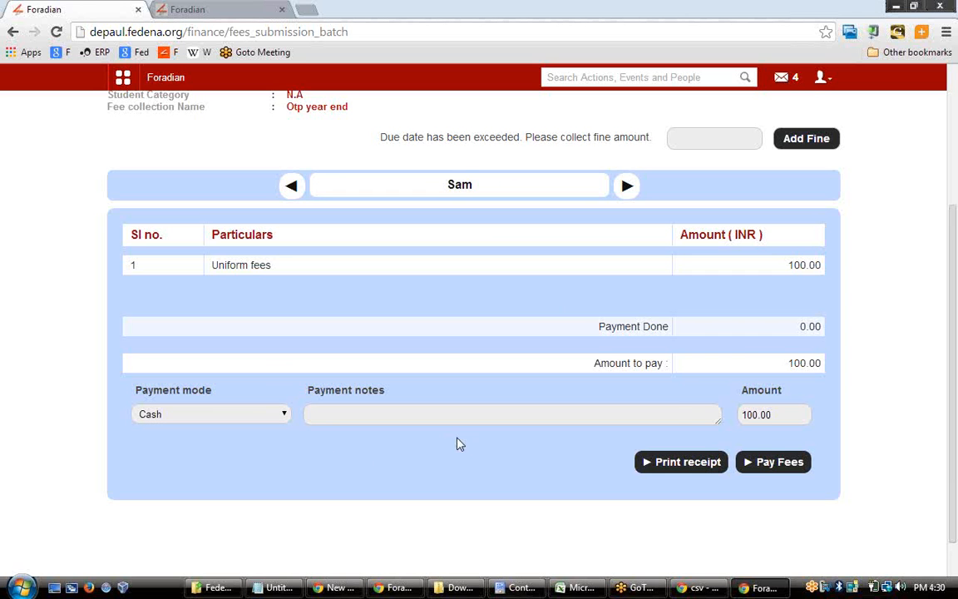
{"action": "left_click", "coordinate": [773, 462]}
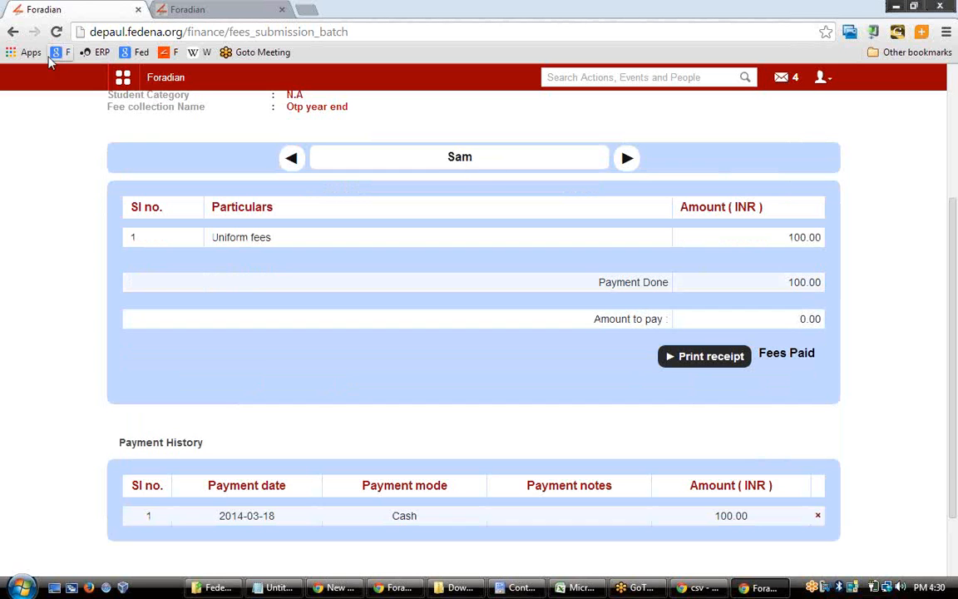
Open fees submission for each student, search for a student by first name and open the matching record
{"action": "left_click", "coordinate": [12, 35]}
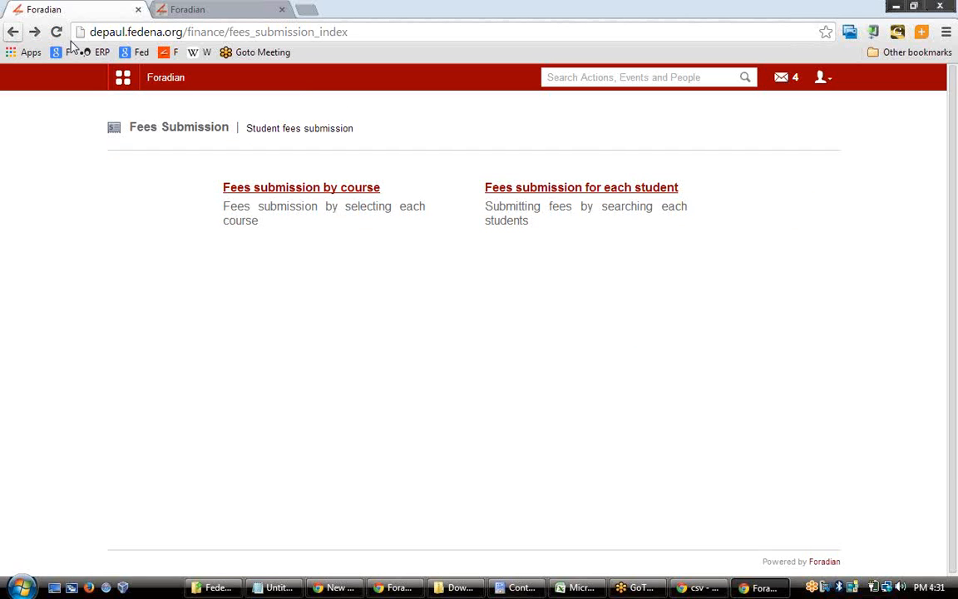
{"action": "left_click", "coordinate": [574, 188]}
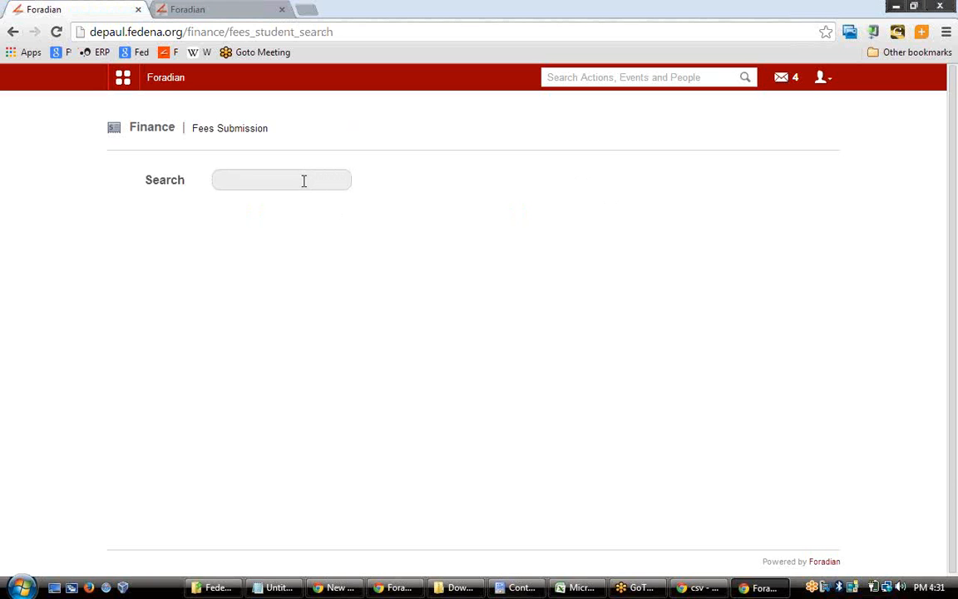
{"action": "left_click", "coordinate": [303, 180]}
{"action": "type", "text": "priti"}
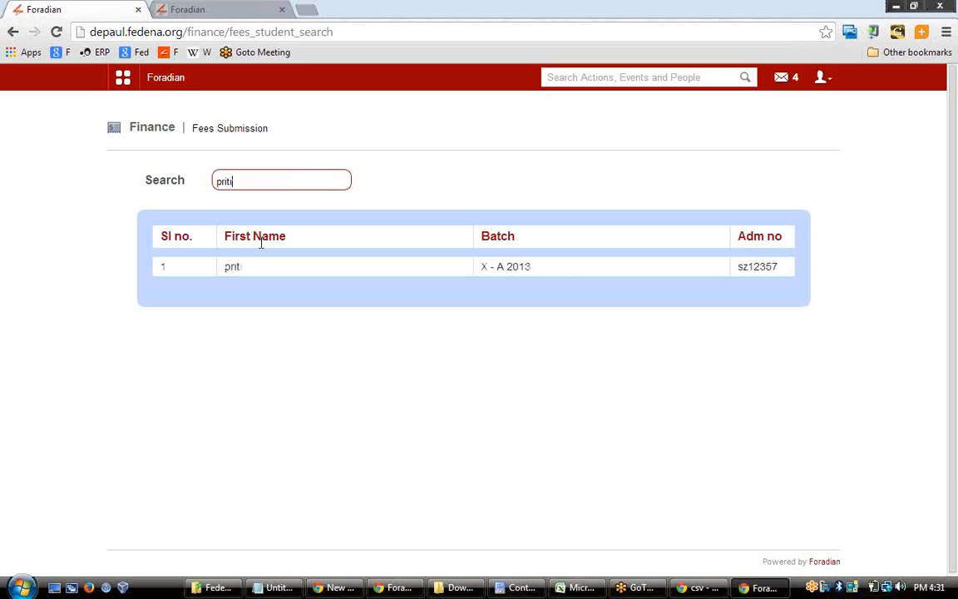
{"action": "left_click", "coordinate": [235, 267]}
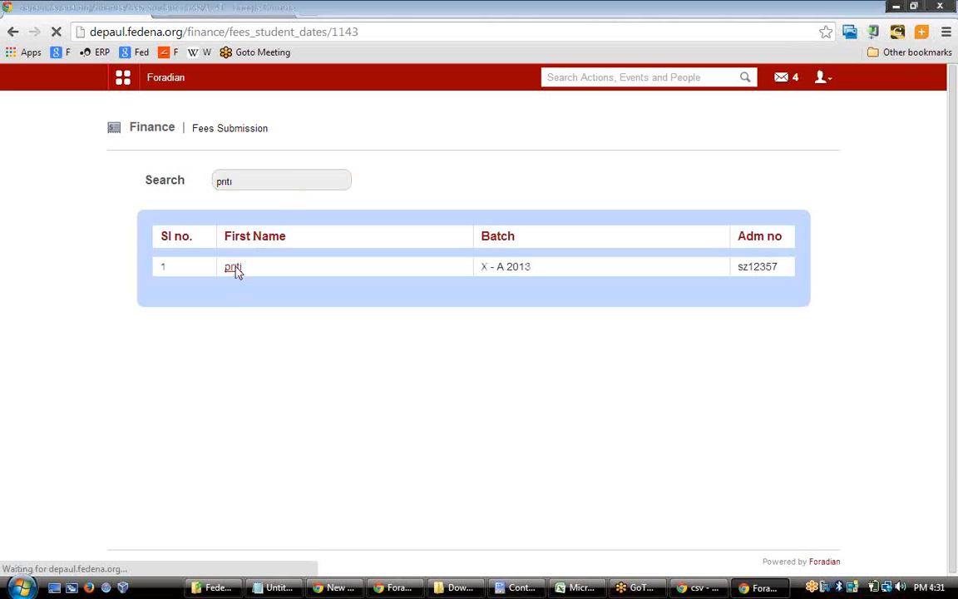
View the student's OTP year end collection, switch to Devil - 2014-02-18 and pay its full 2731.31 in cash
{"action": "left_click", "coordinate": [388, 195]}
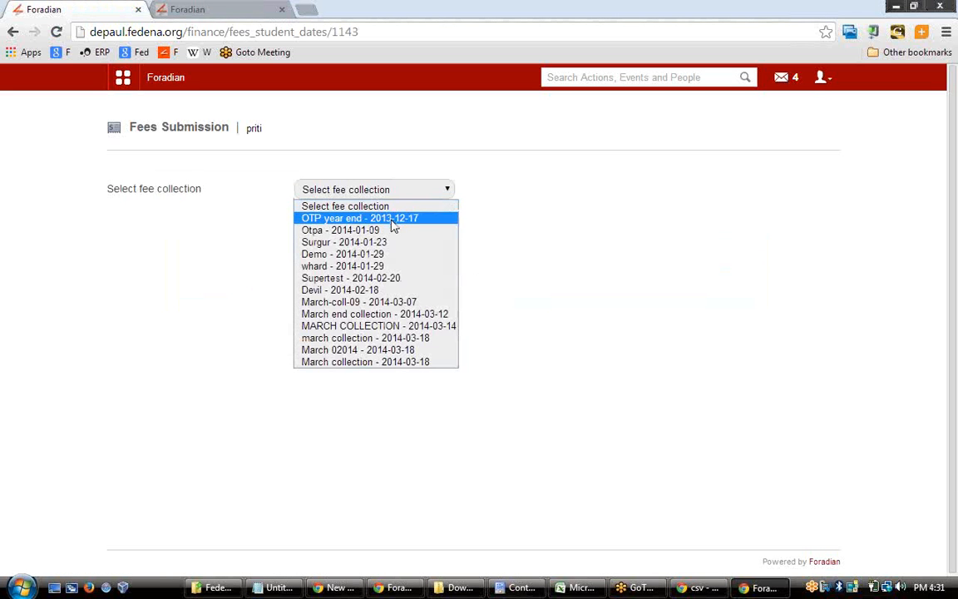
{"action": "left_click", "coordinate": [392, 219]}
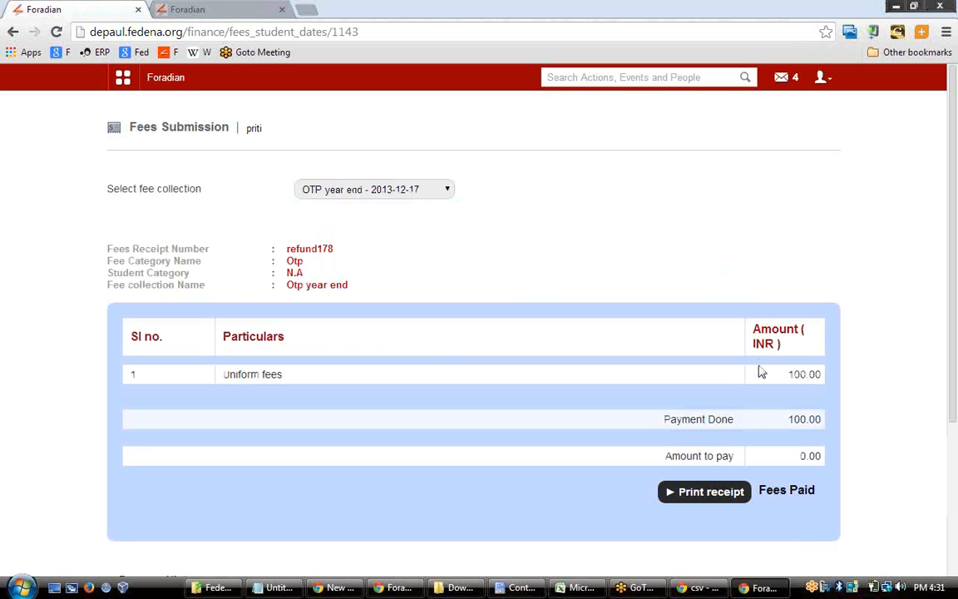
{"action": "left_click", "coordinate": [420, 196]}
{"action": "left_click", "coordinate": [395, 296]}
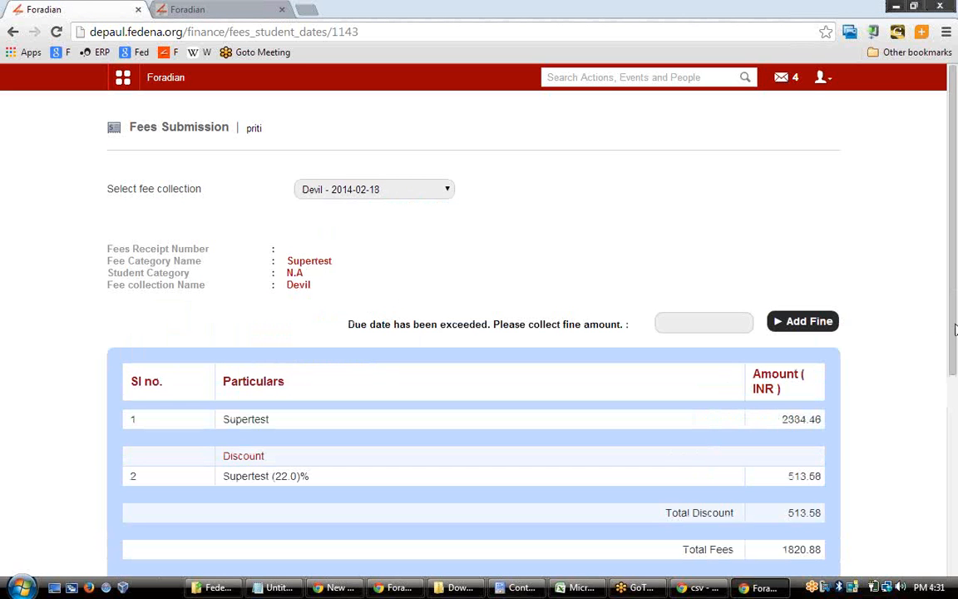
{"action": "left_click_drag", "start_coordinate": [956, 331], "coordinate": [957, 476]}
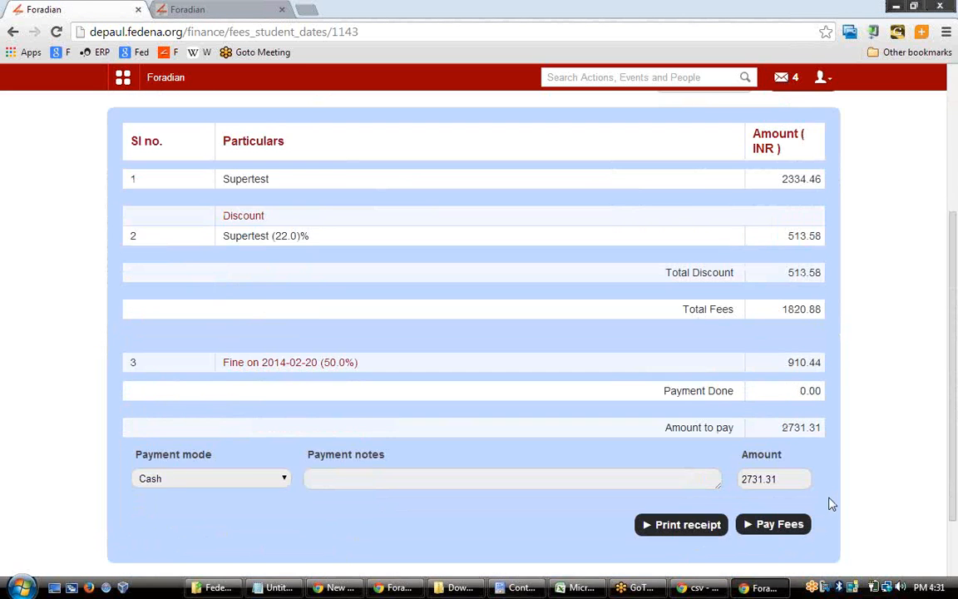
{"action": "left_click", "coordinate": [778, 524]}
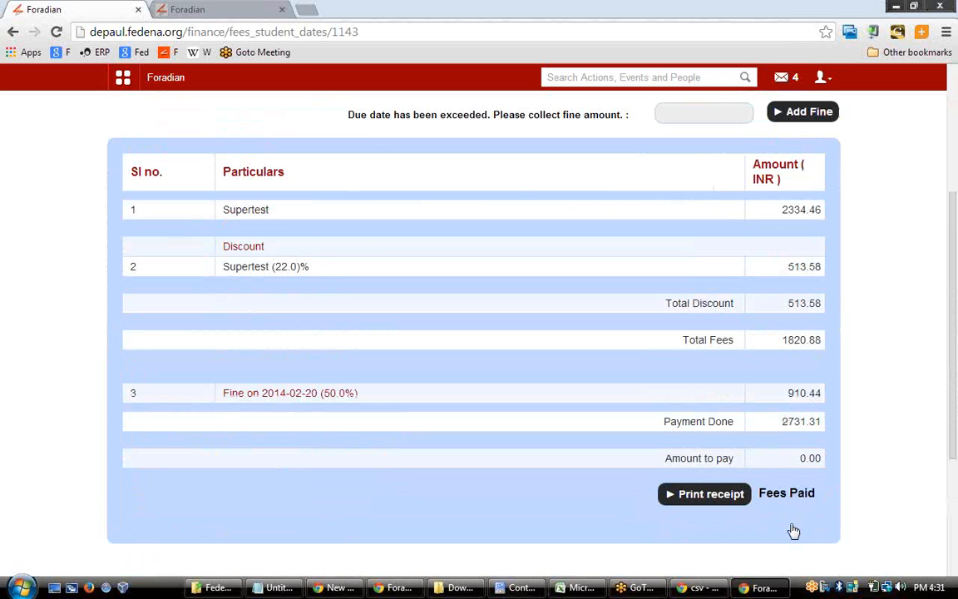
Examine the Devil collection's receipt details, discount, fine and payment history for the student
{"action": "left_click_drag", "start_coordinate": [951, 416], "coordinate": [912, 195]}
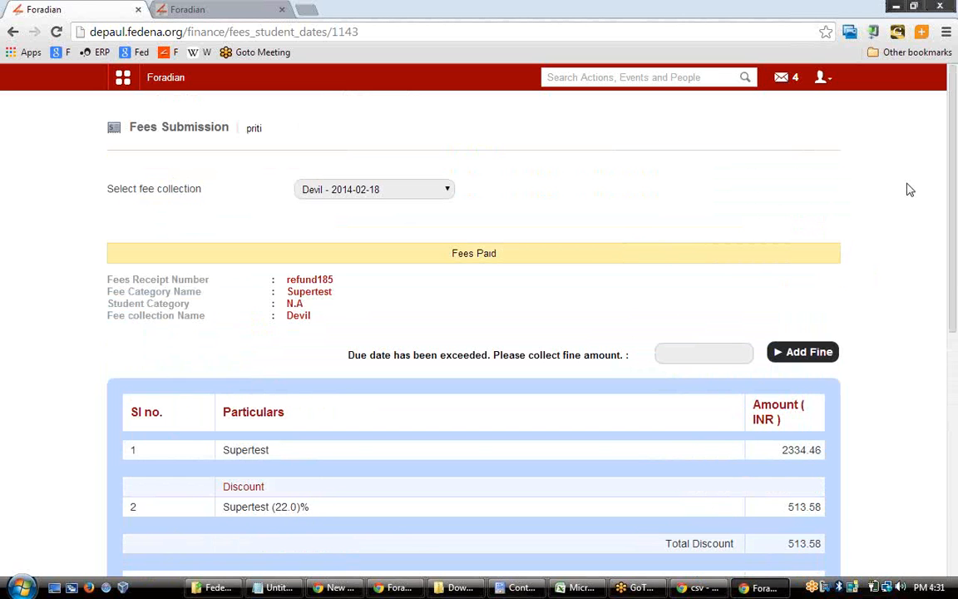
{"action": "left_click_drag", "start_coordinate": [955, 288], "coordinate": [946, 529]}
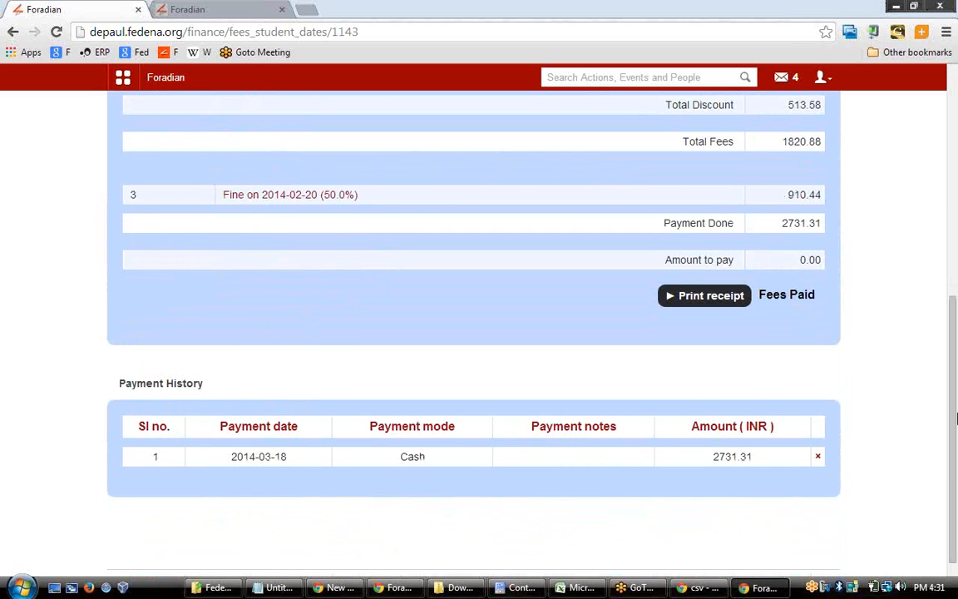
{"action": "scroll", "coordinate": [939, 172], "scroll_direction": "up", "scroll_amount": 5}
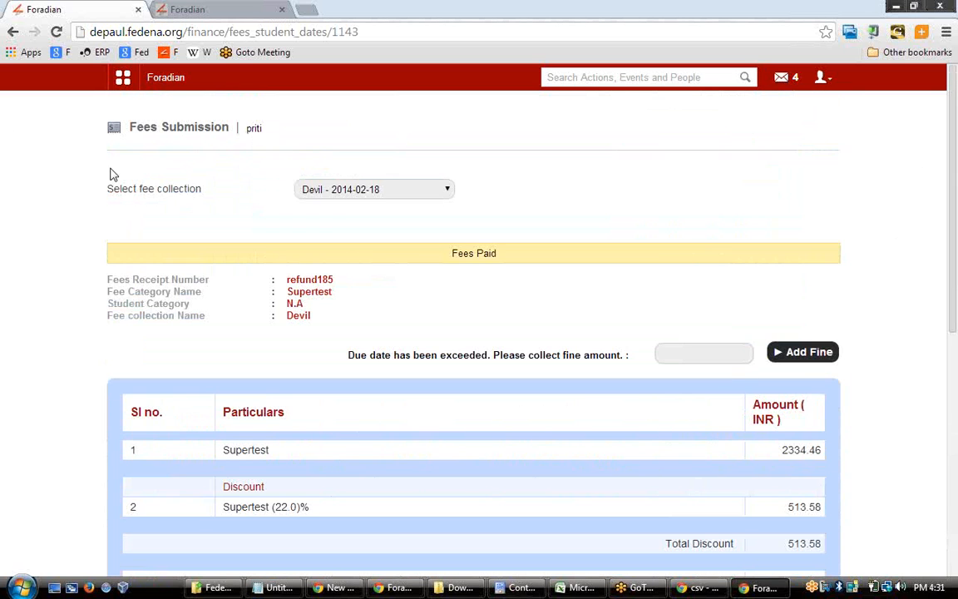
Return to Manage Fees and open the Fees Structure student search
{"action": "left_click", "coordinate": [14, 34]}
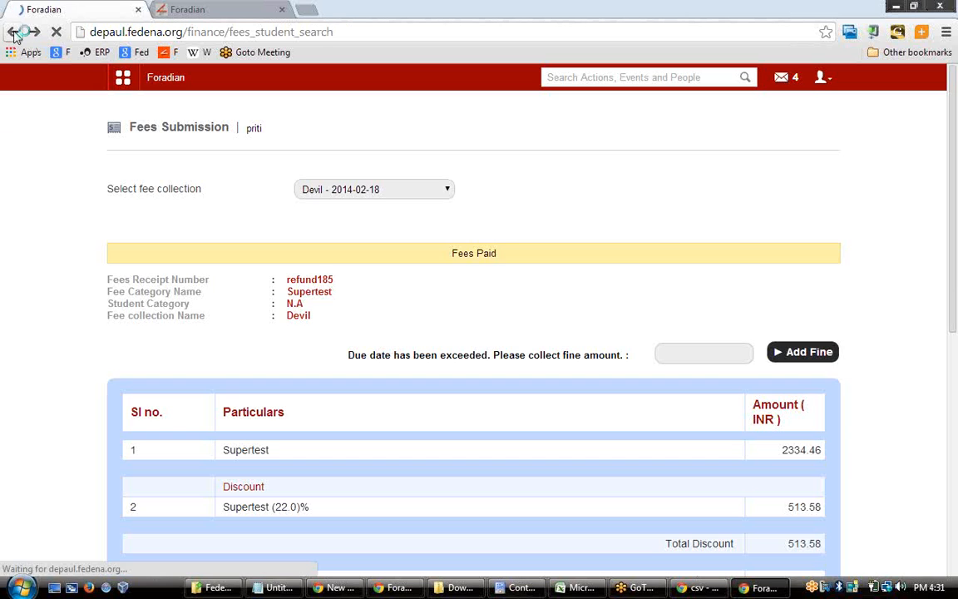
{"action": "left_click", "coordinate": [15, 33]}
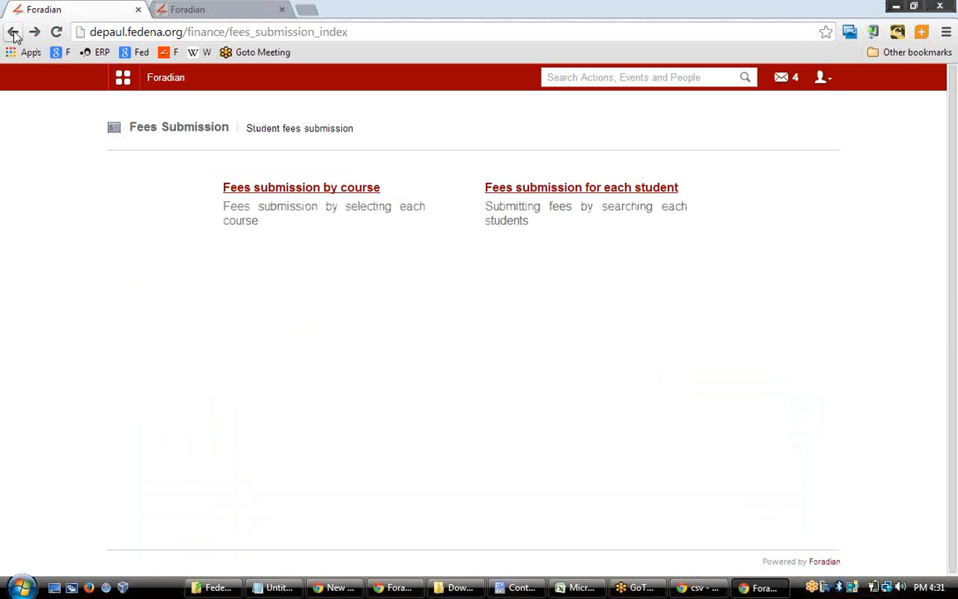
{"action": "left_click", "coordinate": [14, 33]}
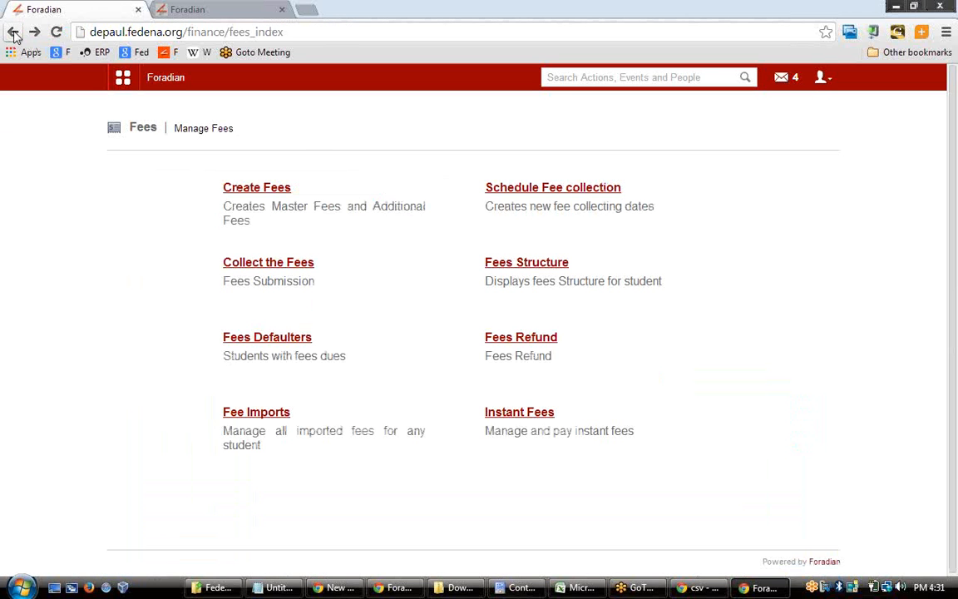
{"action": "left_click", "coordinate": [526, 265]}
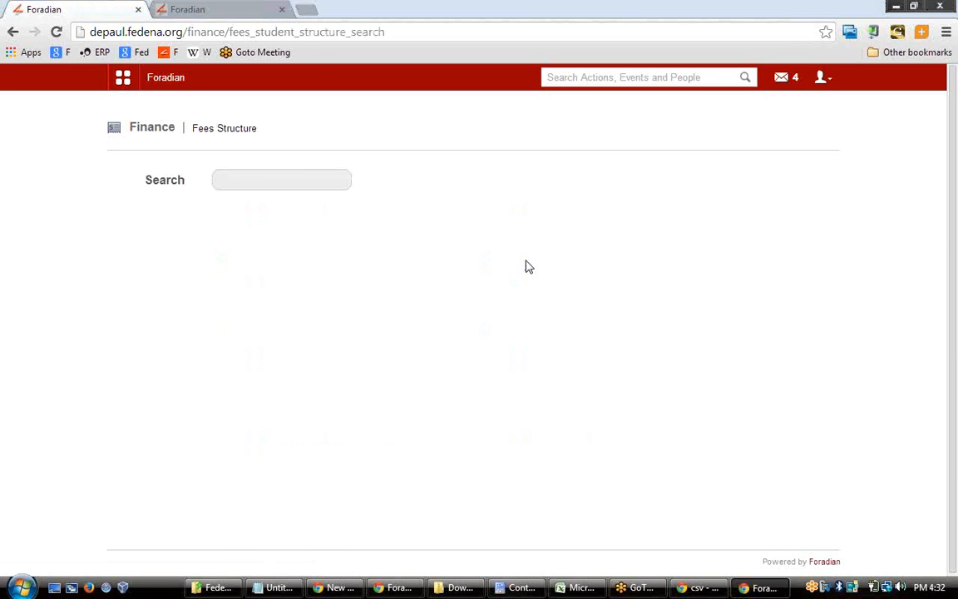
Search for a student by first name, view their fees structure for the Surgur - 2014-01-23 collection, and return to Manage Fees
{"action": "left_click", "coordinate": [282, 183]}
{"action": "type", "text": "priti"}
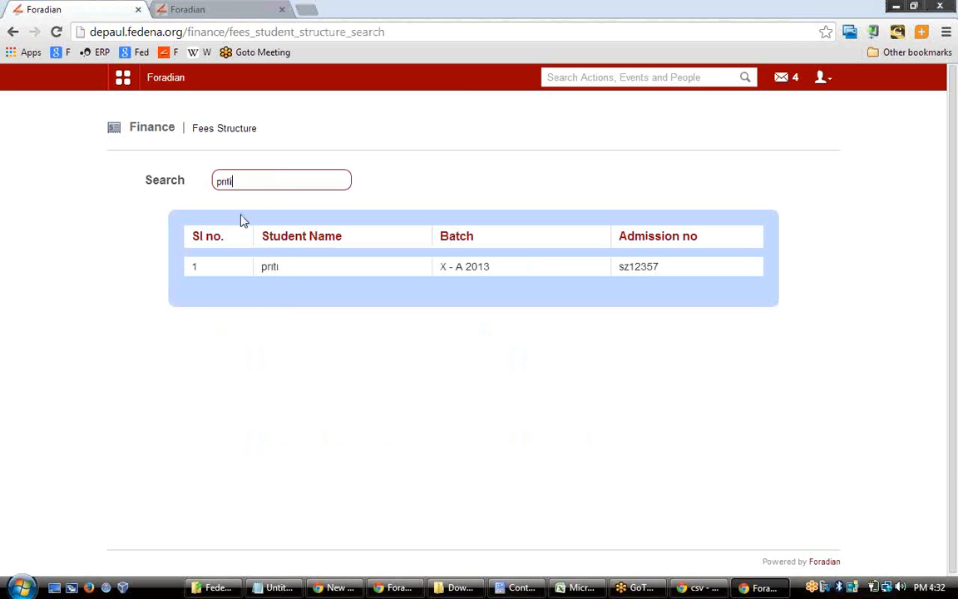
{"action": "left_click", "coordinate": [272, 272]}
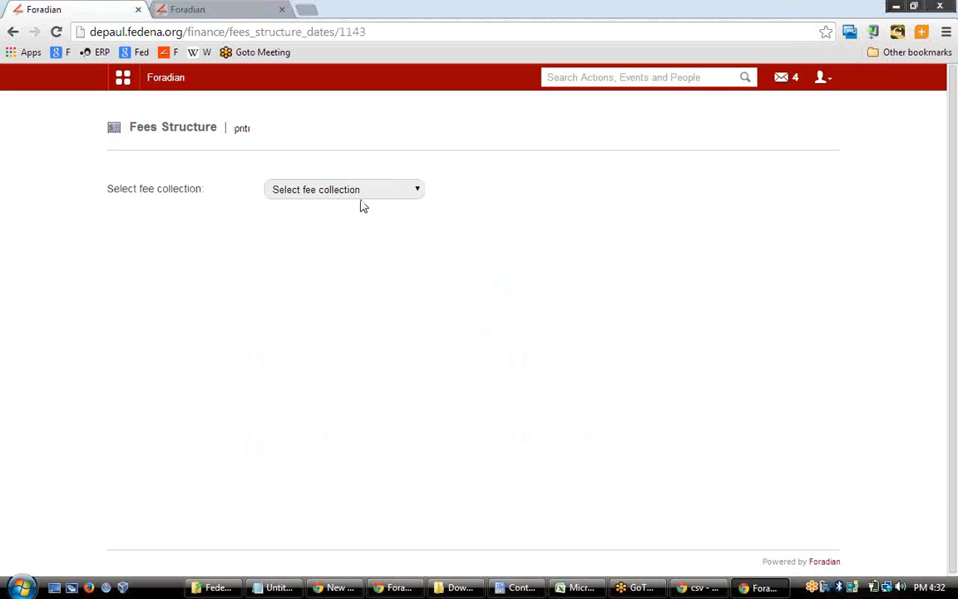
{"action": "left_click", "coordinate": [358, 193]}
{"action": "left_click", "coordinate": [316, 242]}
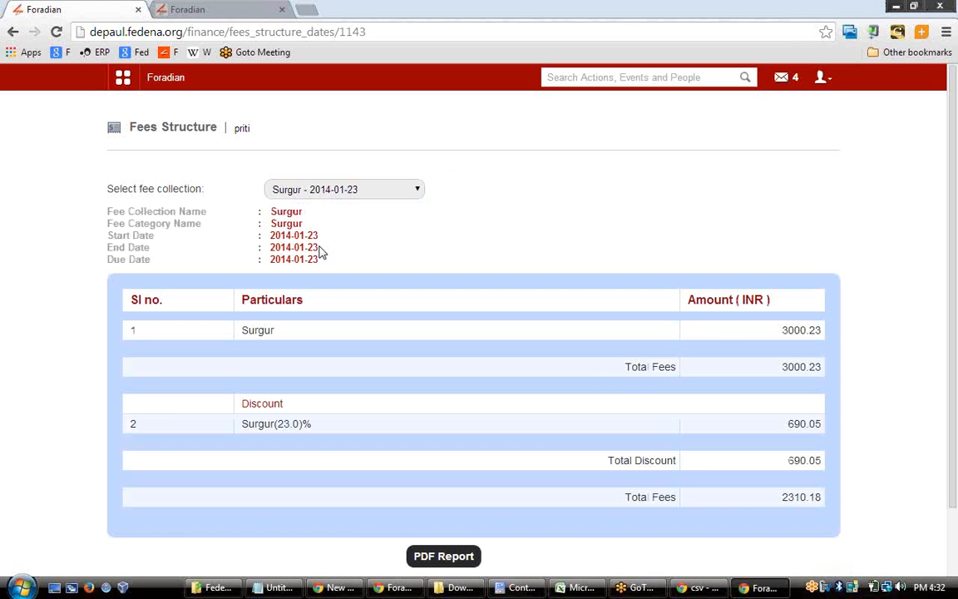
{"action": "left_click", "coordinate": [15, 32]}
{"action": "left_click", "coordinate": [15, 32]}
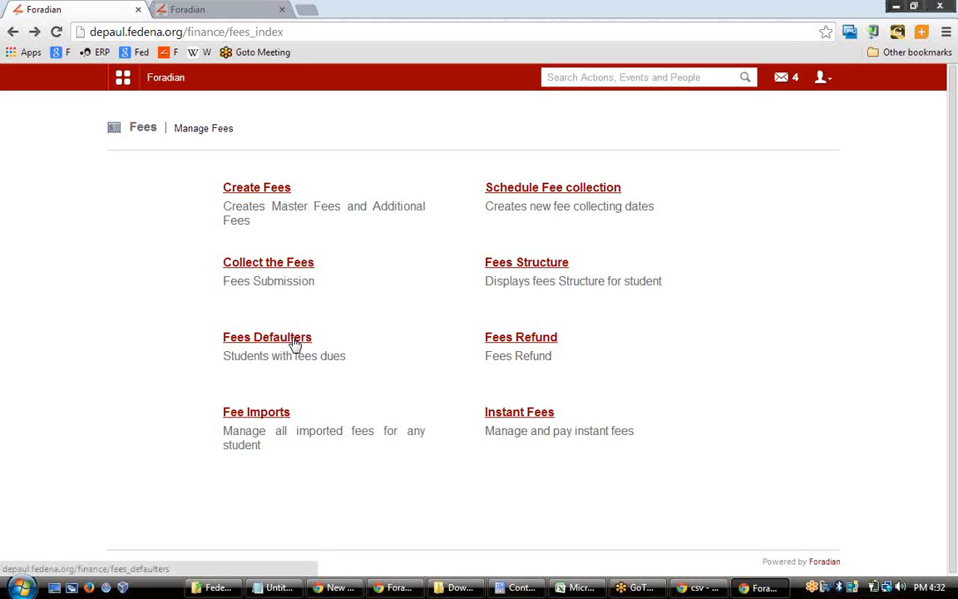
Open the Fees Defaulters page and choose the UKG course
{"action": "left_click", "coordinate": [295, 341]}
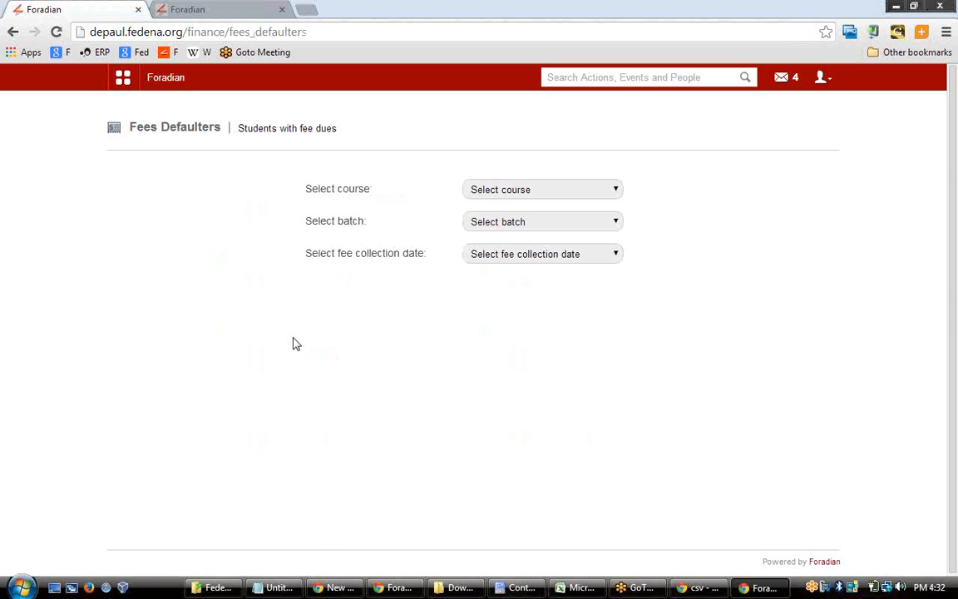
{"action": "left_click", "coordinate": [535, 188]}
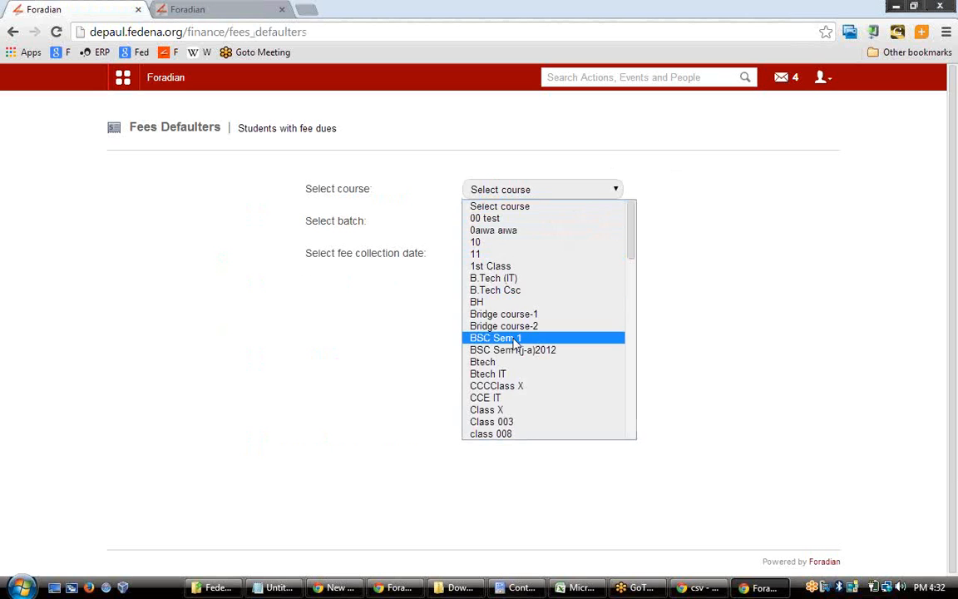
{"action": "left_click", "coordinate": [499, 413]}
{"action": "left_click", "coordinate": [543, 220]}
{"action": "left_click", "coordinate": [528, 190]}
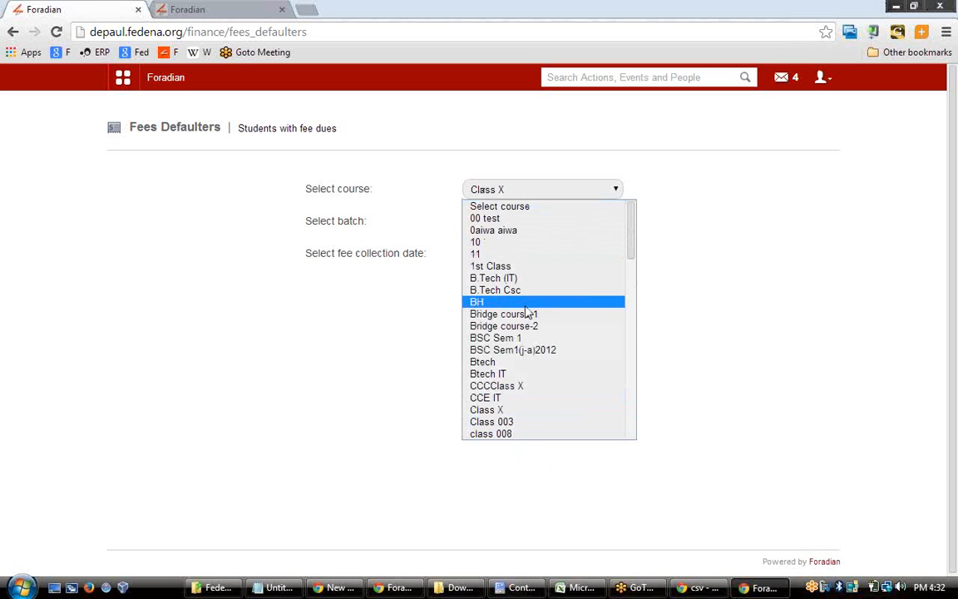
{"action": "key", "text": "u"}
{"action": "key", "text": "Return"}
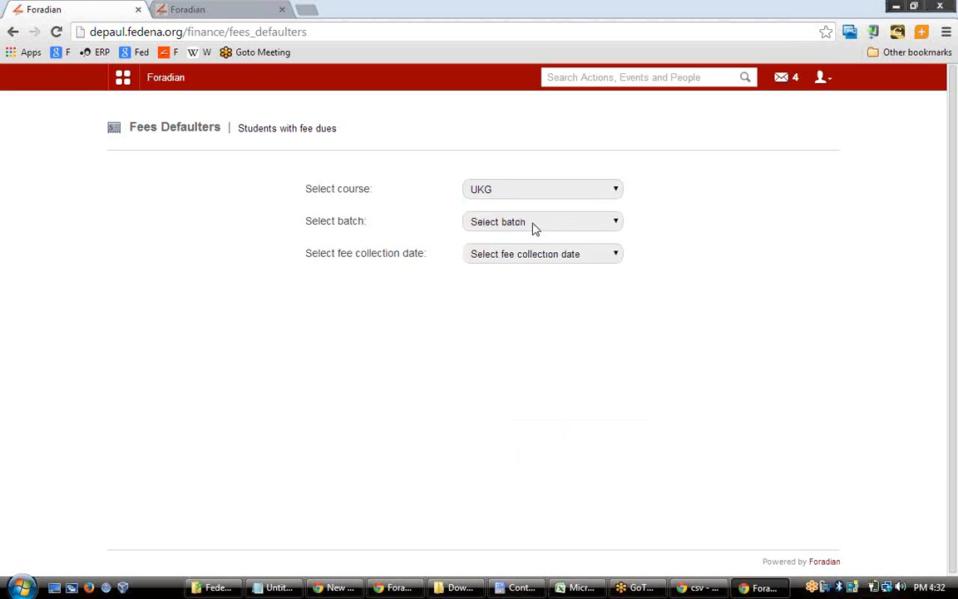
View defaulters of batch UKG - B-2013 for the year start - 2013-04-08 collection, then for August collection - 2013-08-05
{"action": "left_click", "coordinate": [534, 228]}
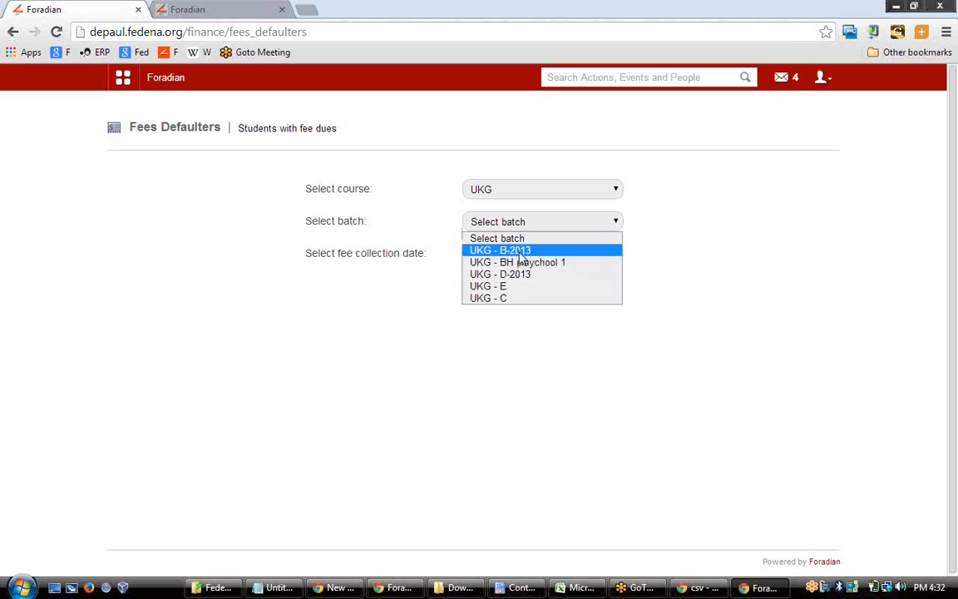
{"action": "left_click", "coordinate": [517, 252]}
{"action": "left_click", "coordinate": [520, 255]}
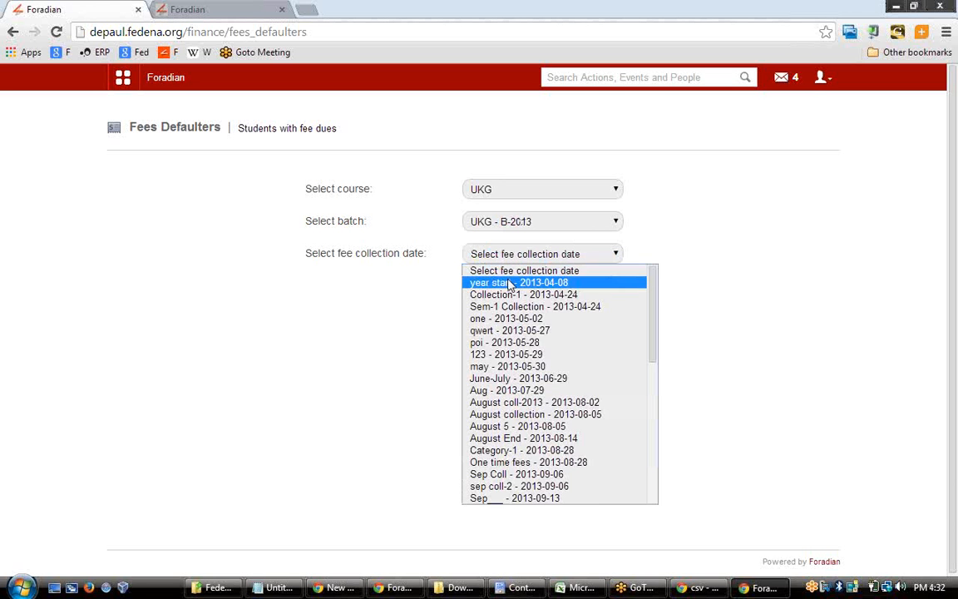
{"action": "left_click", "coordinate": [509, 283]}
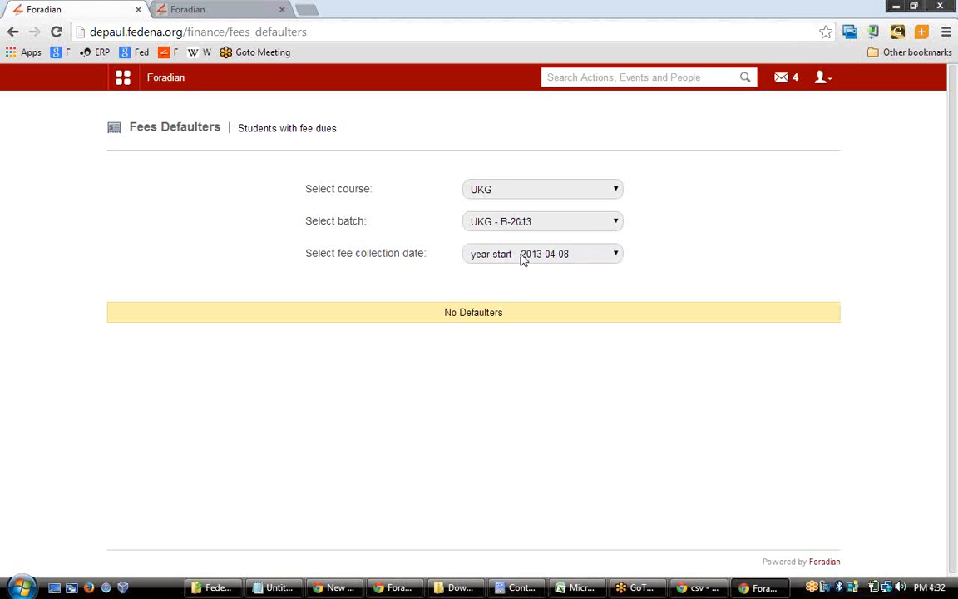
{"action": "left_click", "coordinate": [521, 258]}
{"action": "left_click", "coordinate": [522, 414]}
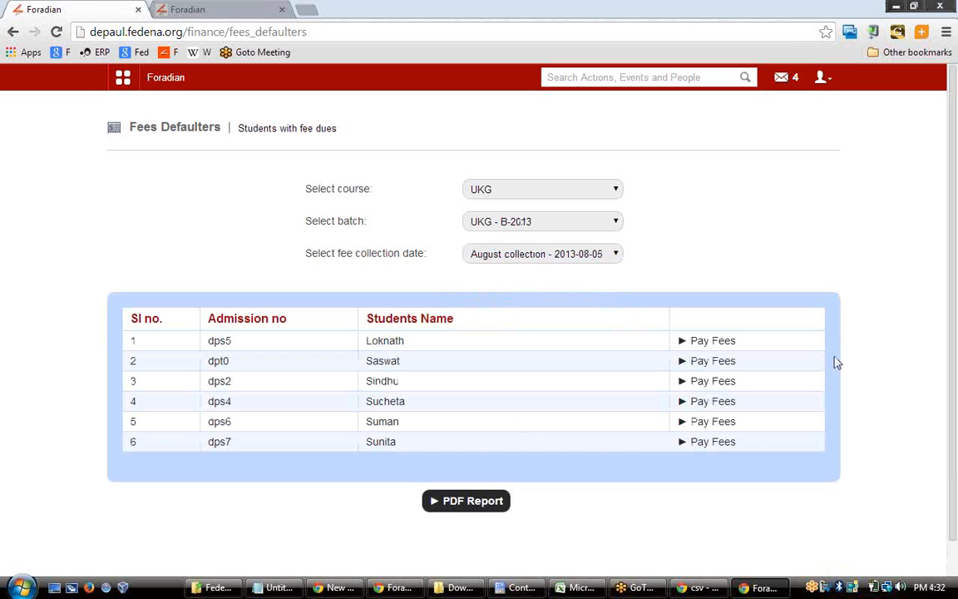
{"action": "left_click_drag", "start_coordinate": [956, 301], "coordinate": [956, 337]}
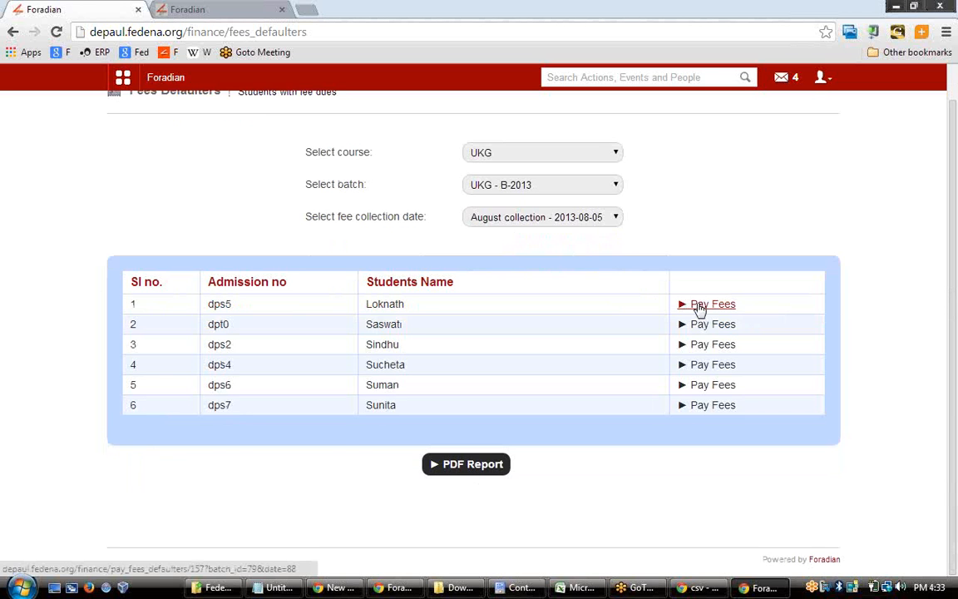
{"action": "scroll", "coordinate": [946, 321], "scroll_direction": "up", "scroll_amount": 1}
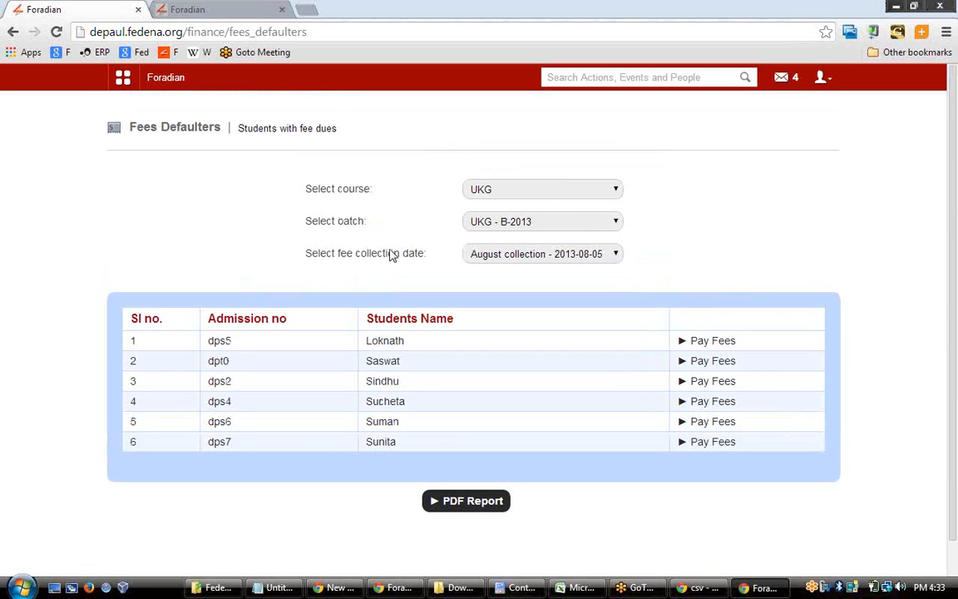
Return to Manage Fees and look over the Fees Refund options
{"action": "left_click", "coordinate": [13, 31]}
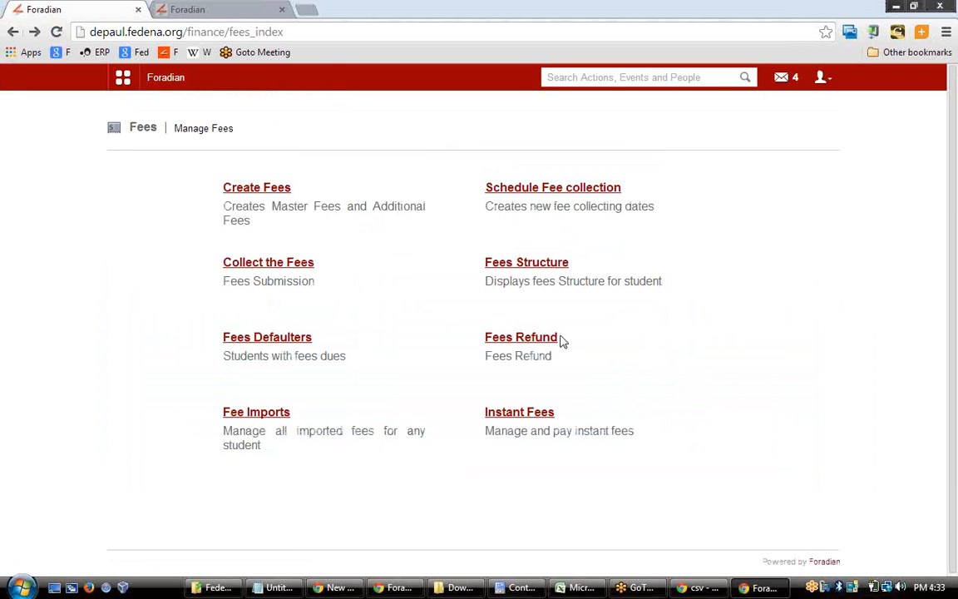
{"action": "left_click", "coordinate": [517, 338]}
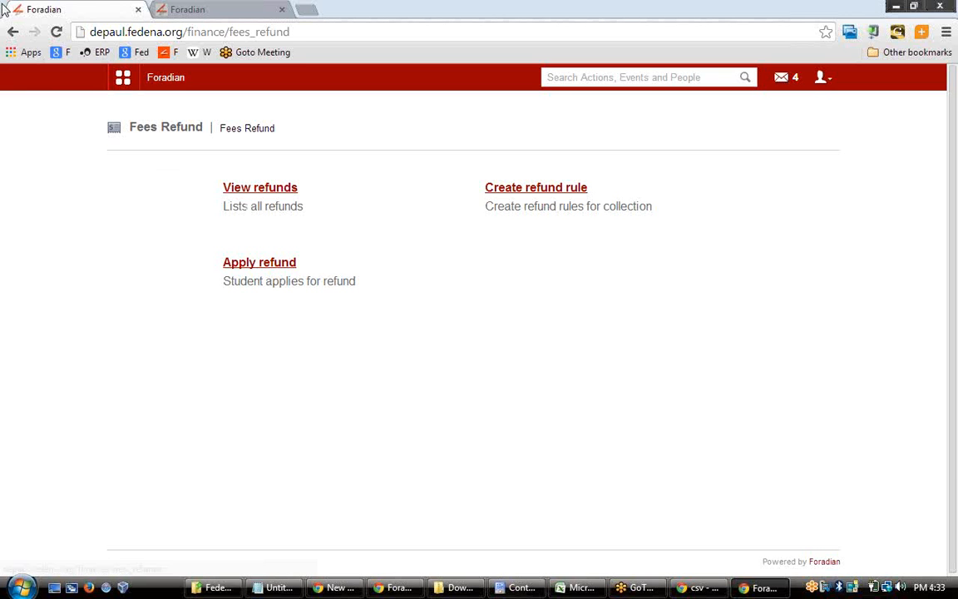
{"action": "left_click", "coordinate": [13, 32]}
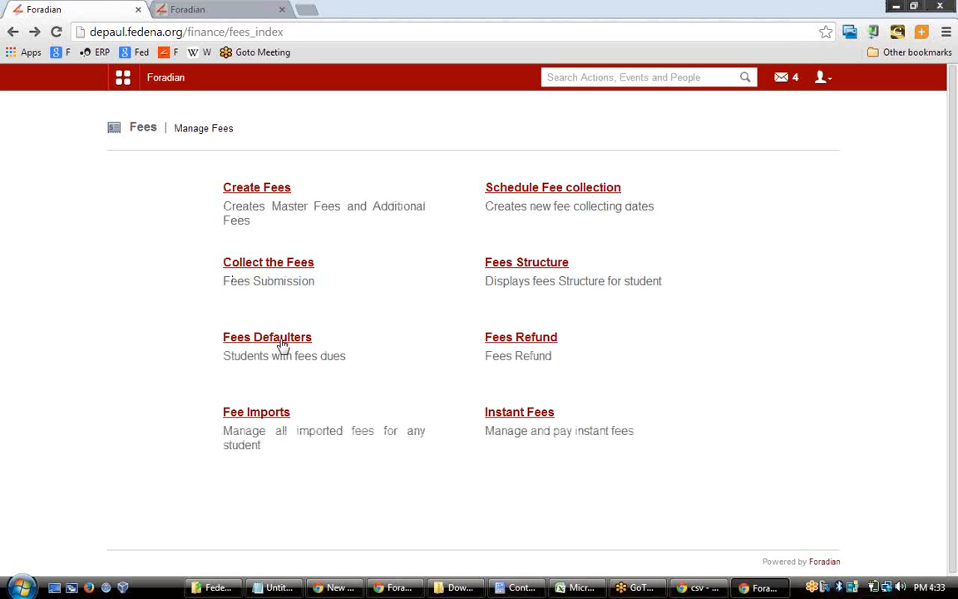
Open Fee Imports for batch X - A 2013 and view the fee collections assigned to the second student listed
{"action": "left_click", "coordinate": [258, 415]}
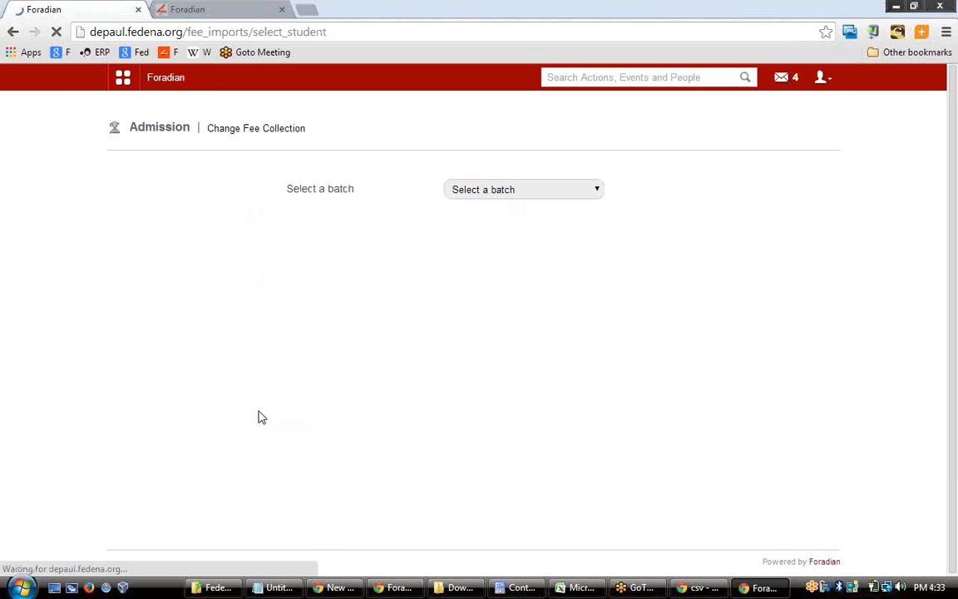
{"action": "left_click", "coordinate": [535, 193]}
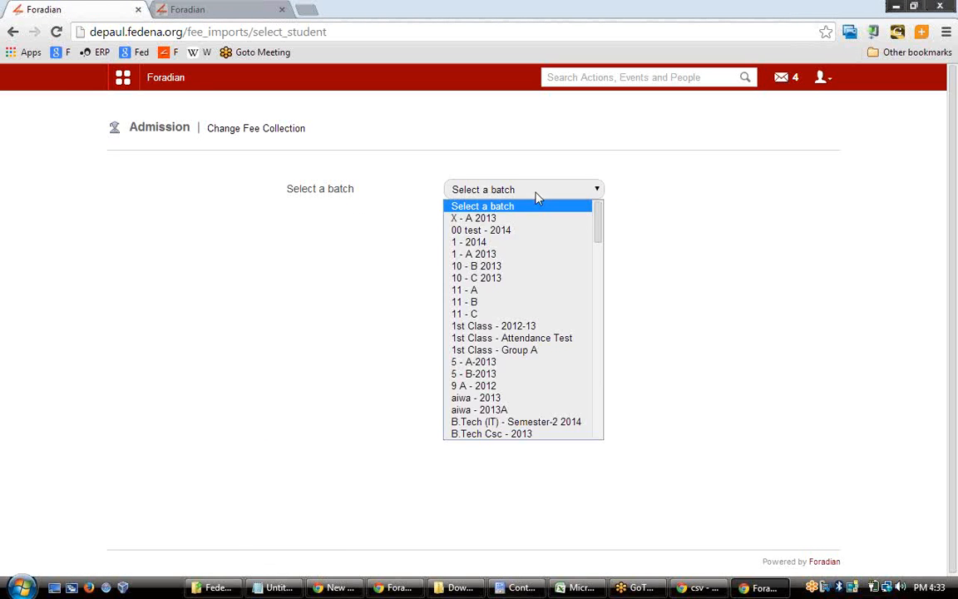
{"action": "left_click", "coordinate": [473, 217]}
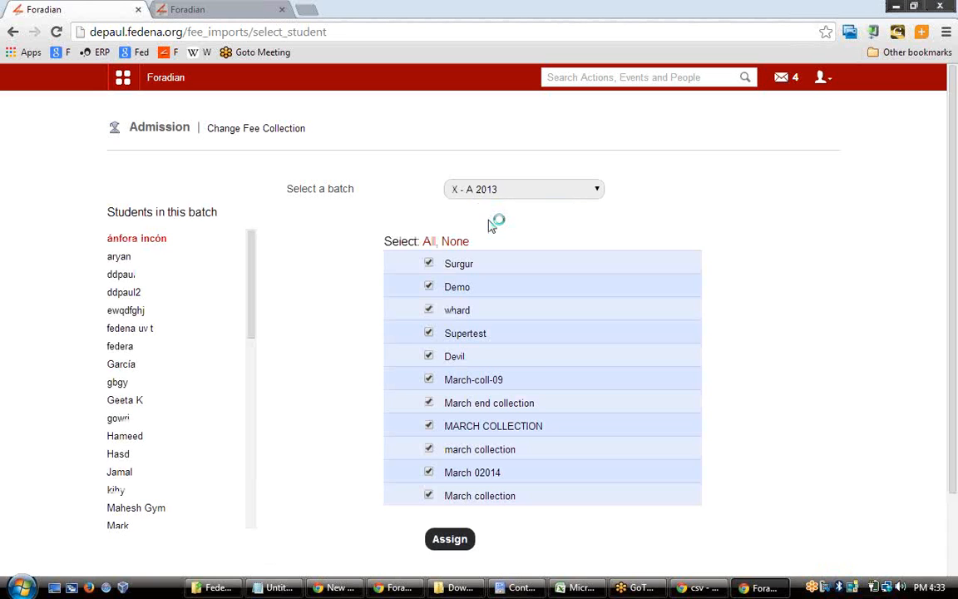
{"action": "left_click", "coordinate": [161, 264]}
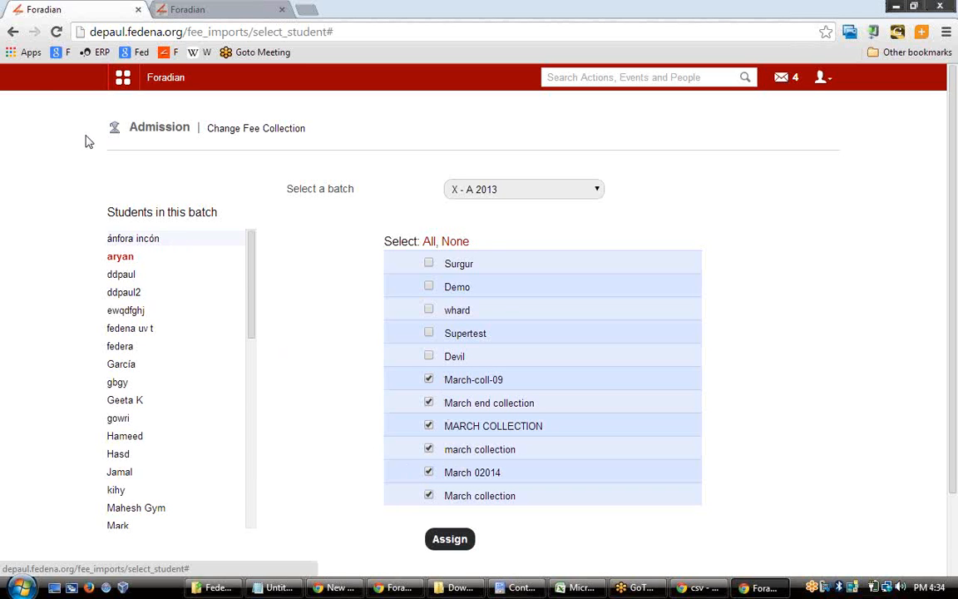
{"action": "left_click", "coordinate": [12, 33]}
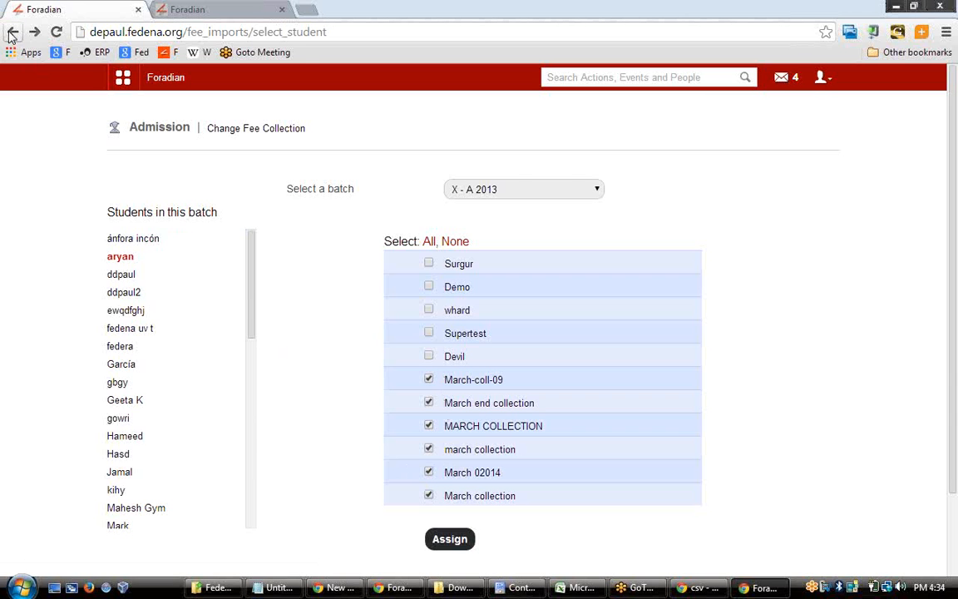
{"action": "left_click", "coordinate": [13, 34]}
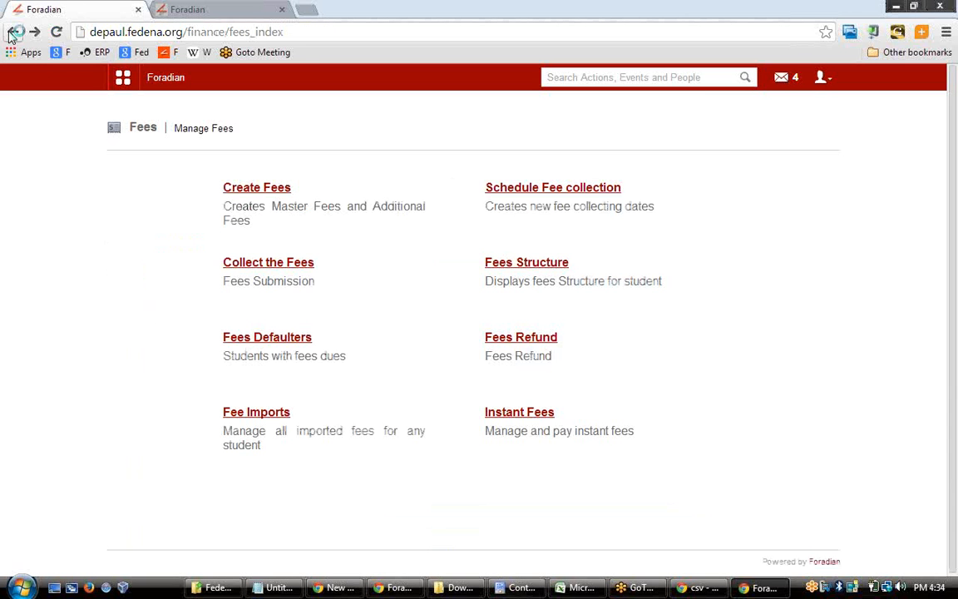
View the Instant Fees transactions for the Registration Fees category and return to the main Finance page
{"action": "left_click", "coordinate": [537, 417]}
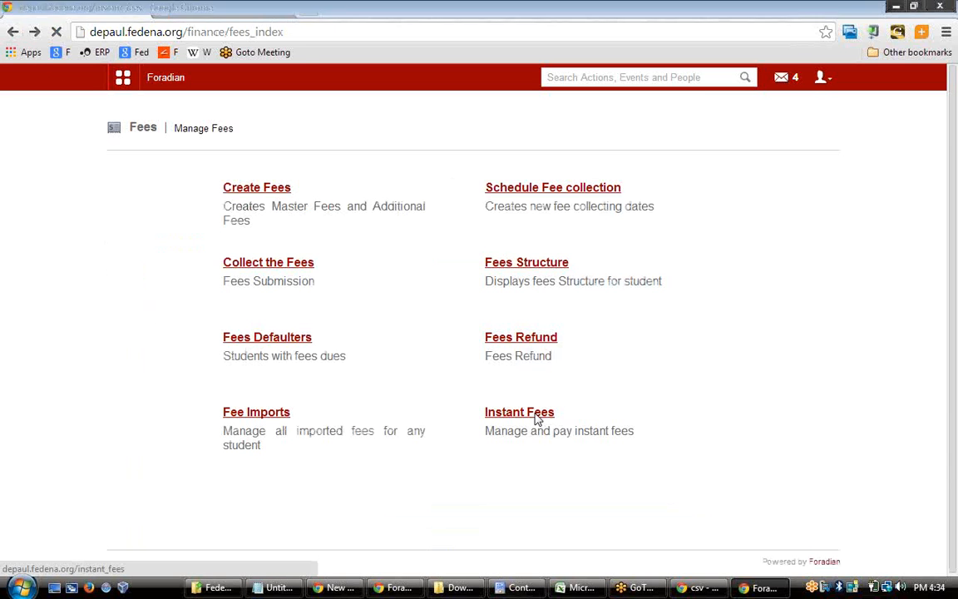
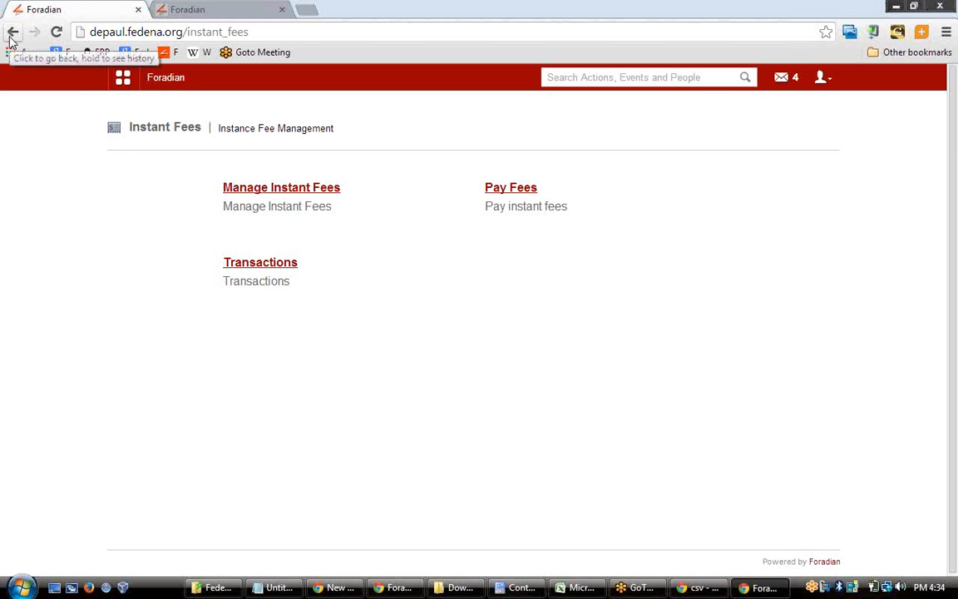
{"action": "left_click", "coordinate": [275, 267]}
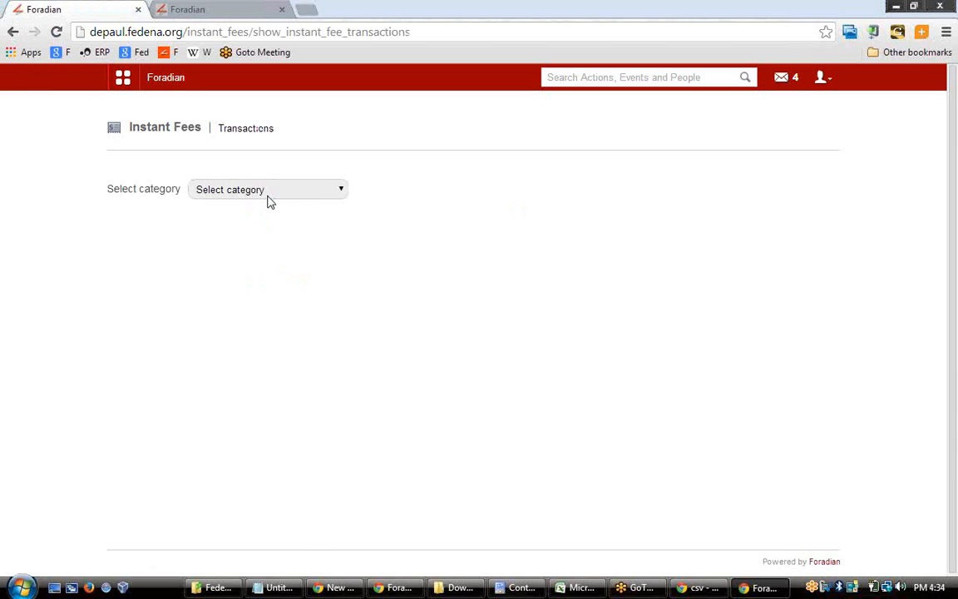
{"action": "left_click", "coordinate": [268, 198]}
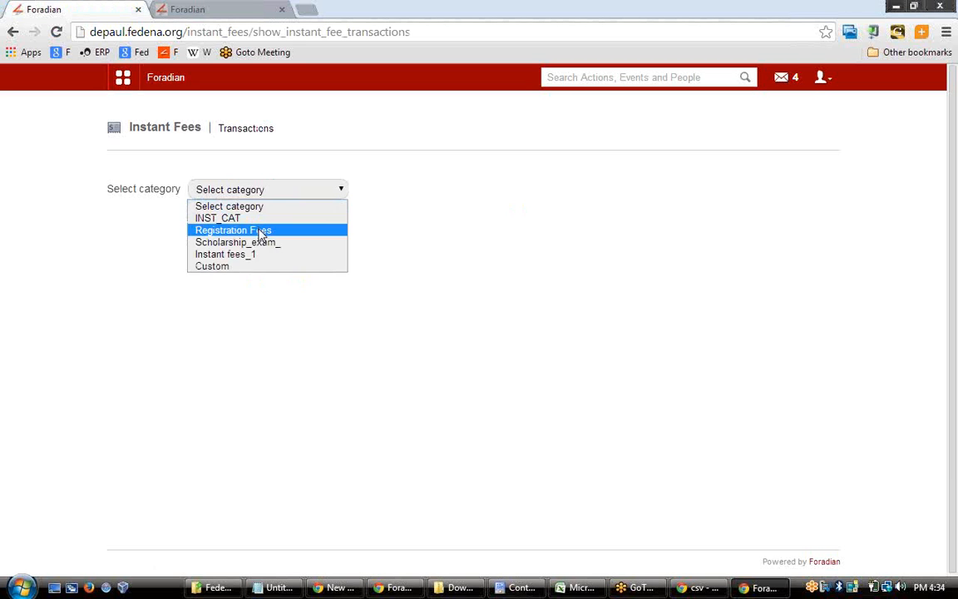
{"action": "left_click", "coordinate": [260, 230]}
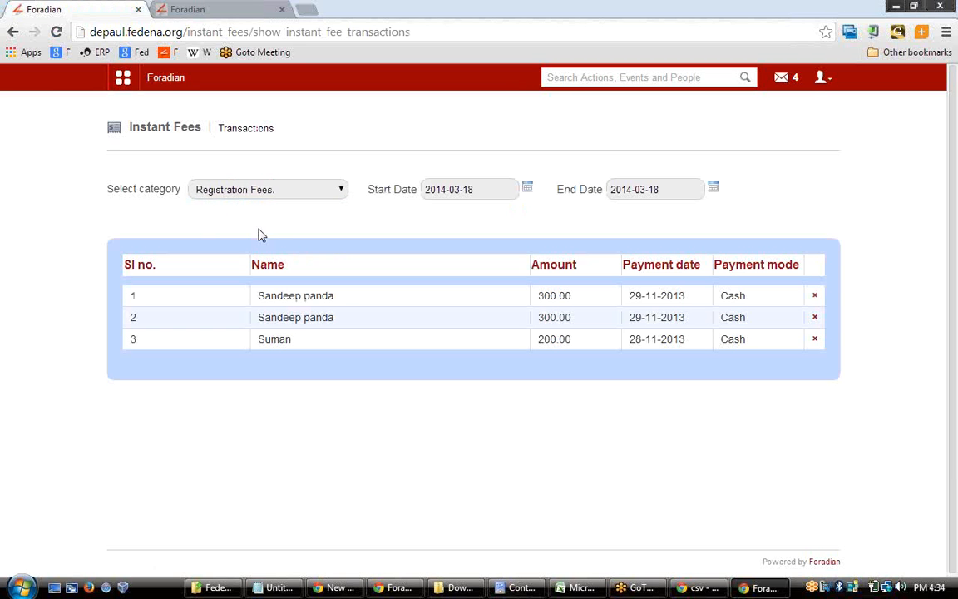
{"action": "left_click", "coordinate": [13, 33]}
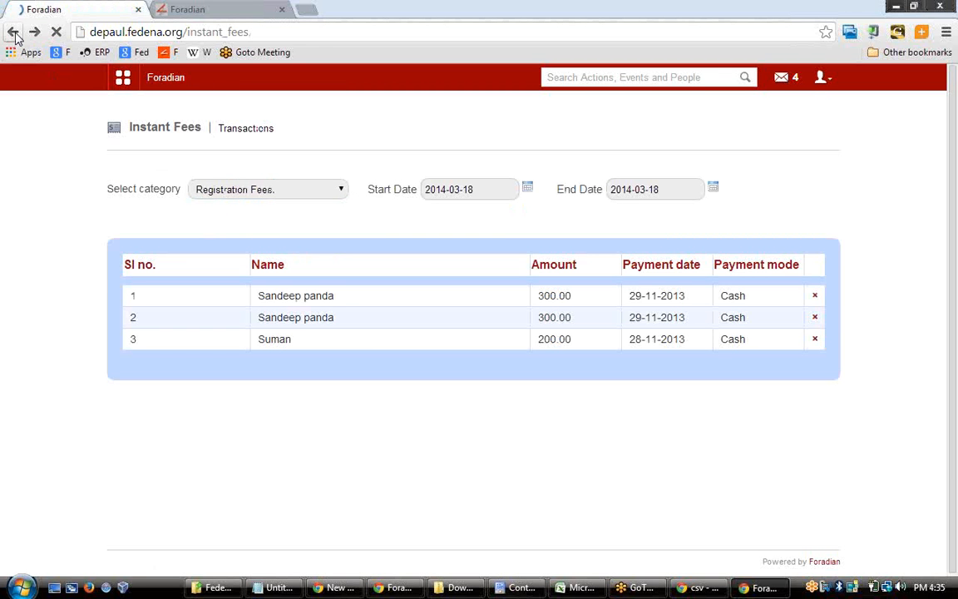
{"action": "left_click", "coordinate": [13, 34]}
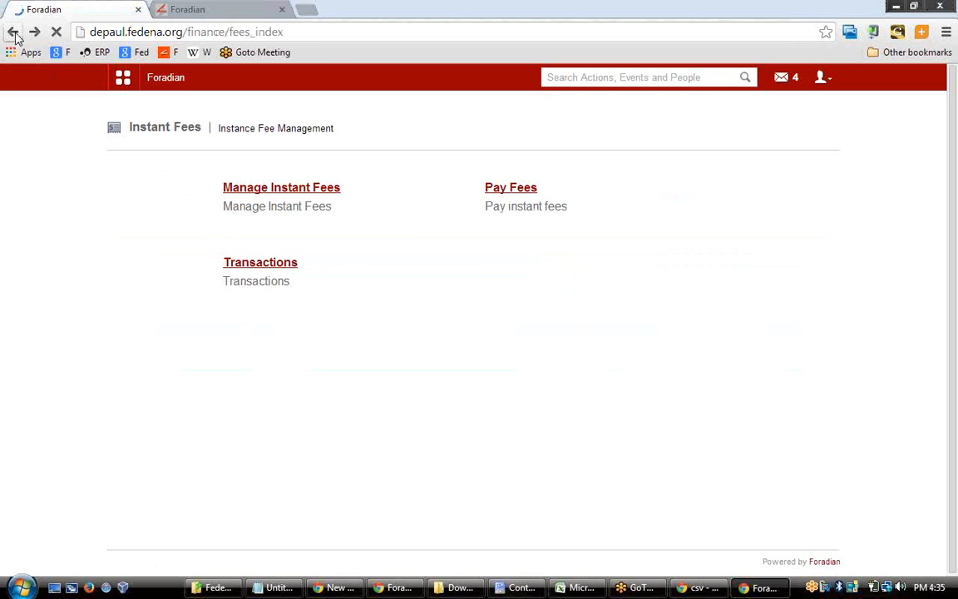
{"action": "left_click", "coordinate": [13, 34]}
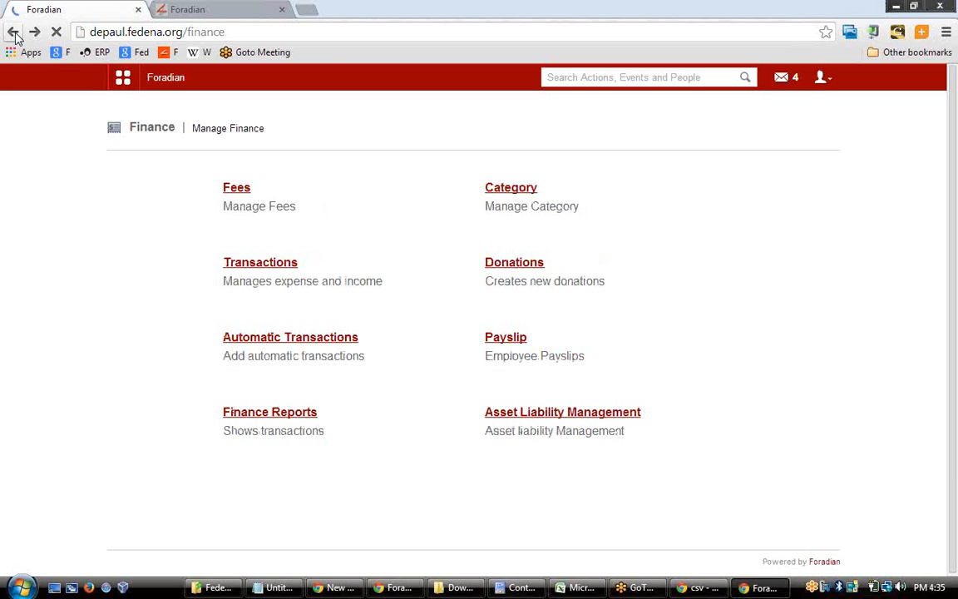
Look over the finance categories and the fields of the new category form, close it without creating one, and return to Finance
{"action": "left_click", "coordinate": [501, 192]}
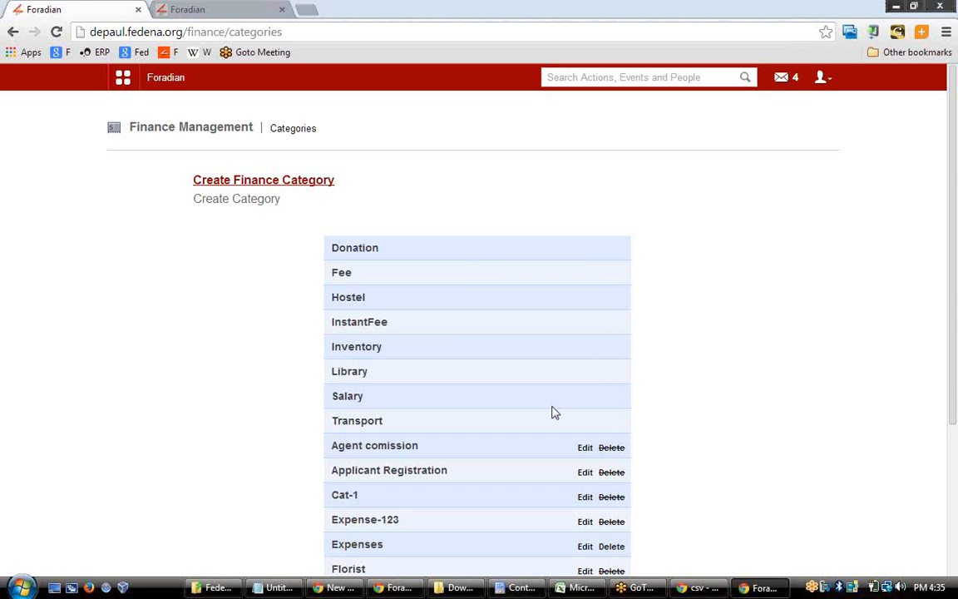
{"action": "left_click", "coordinate": [310, 183]}
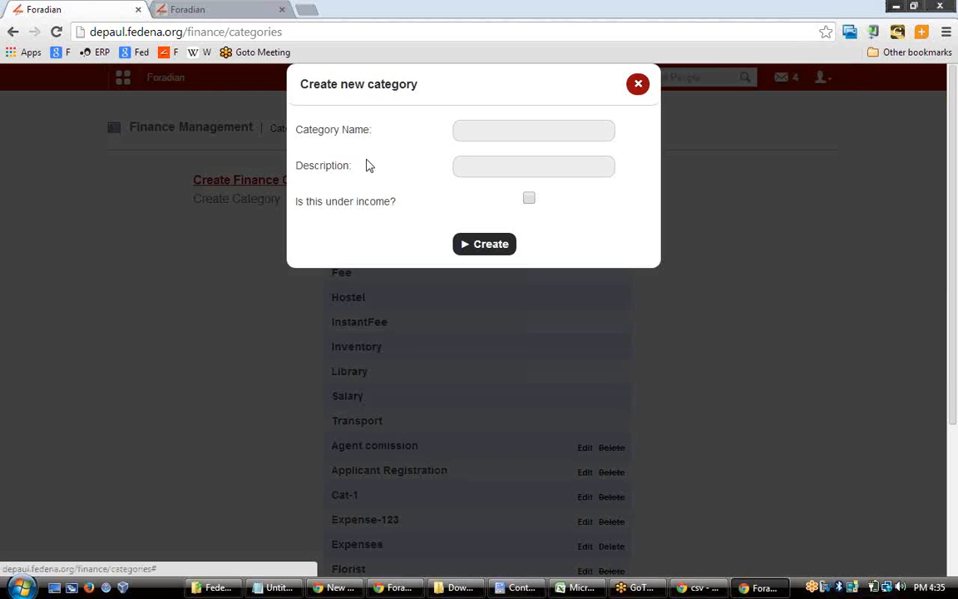
{"action": "left_click", "coordinate": [485, 131]}
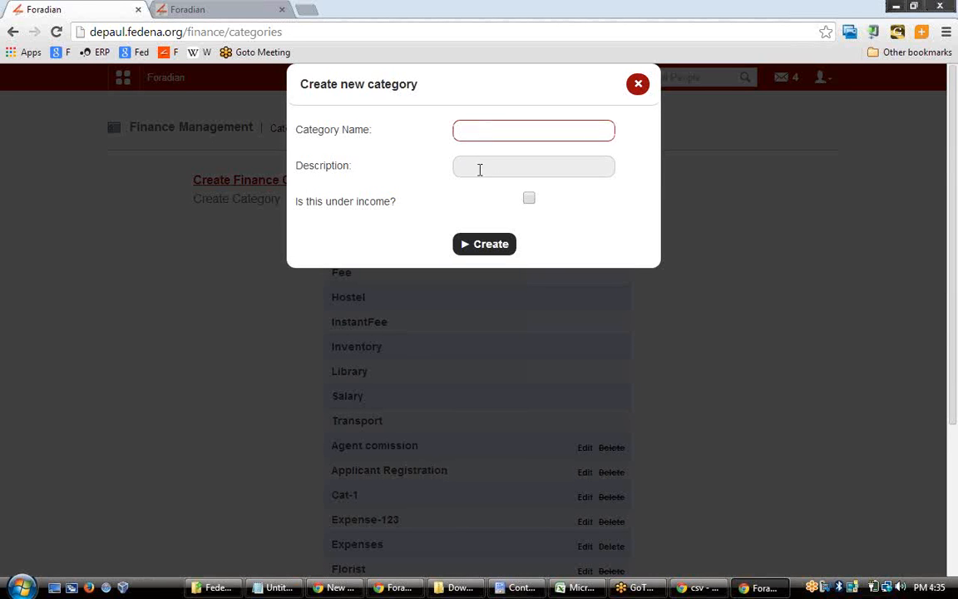
{"action": "left_click", "coordinate": [479, 172]}
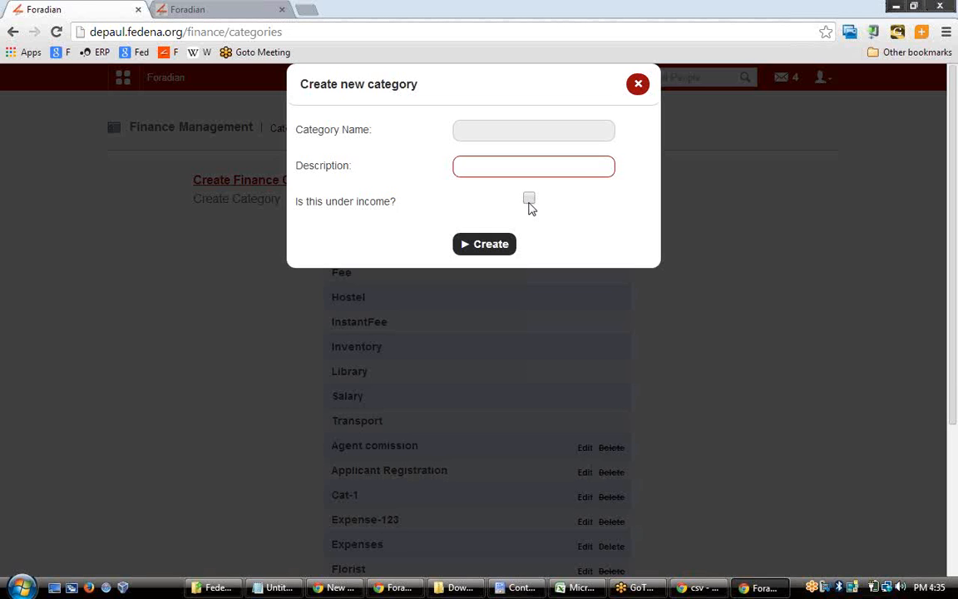
{"action": "left_click", "coordinate": [639, 86]}
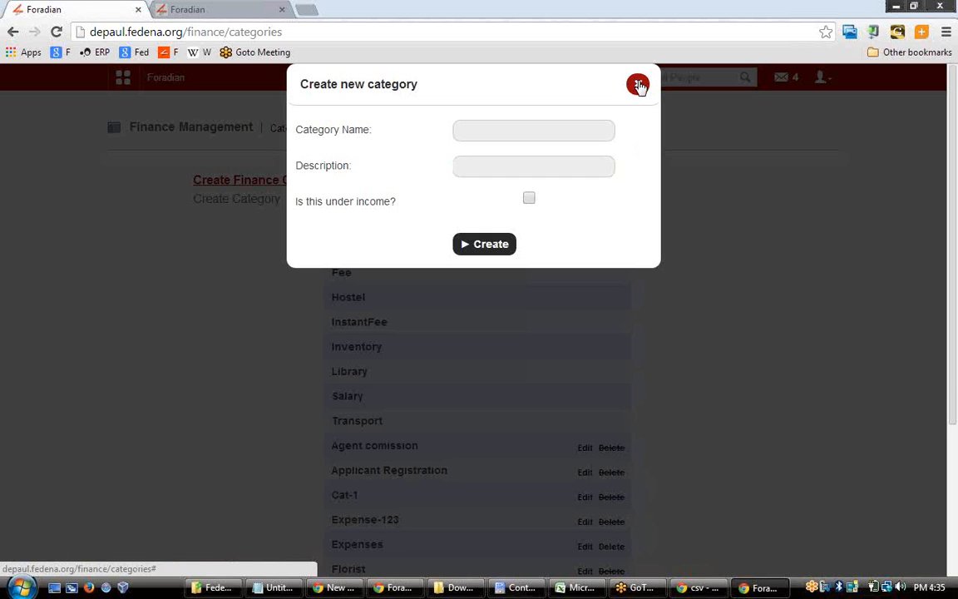
{"action": "left_click", "coordinate": [14, 33]}
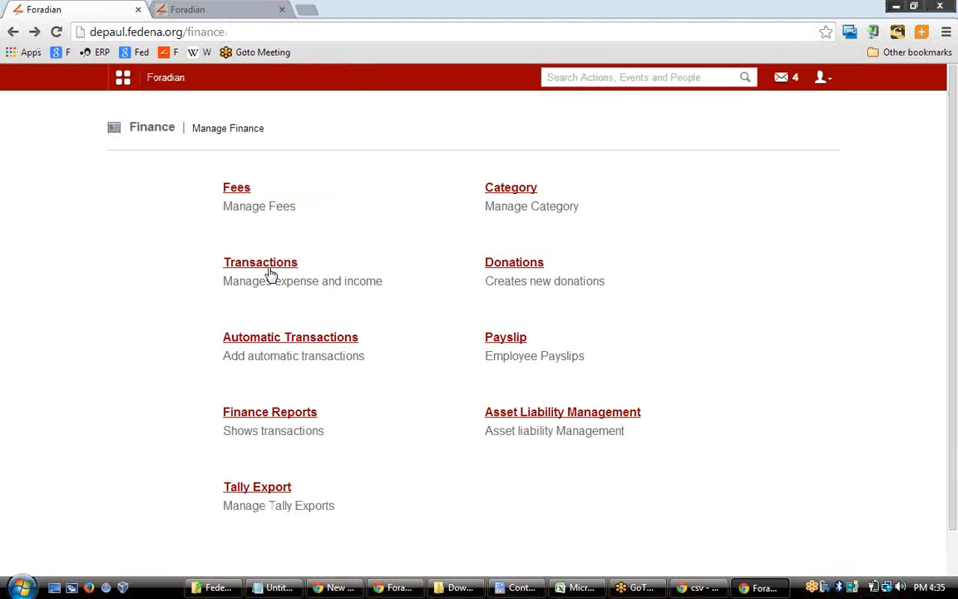
Start a new expense under Finance transactions and assign it to the Agent comission category
{"action": "left_click", "coordinate": [266, 262]}
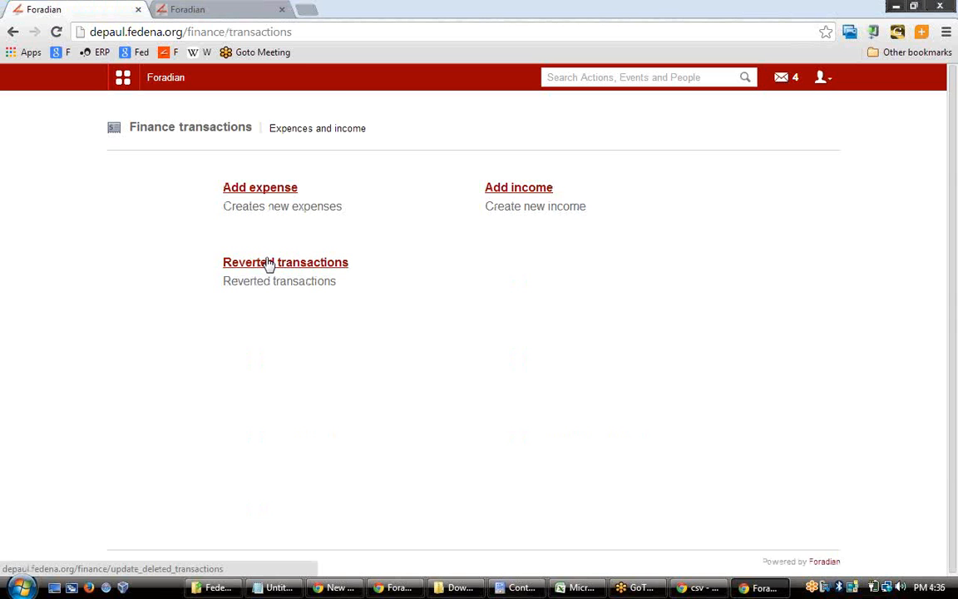
{"action": "left_click", "coordinate": [259, 188]}
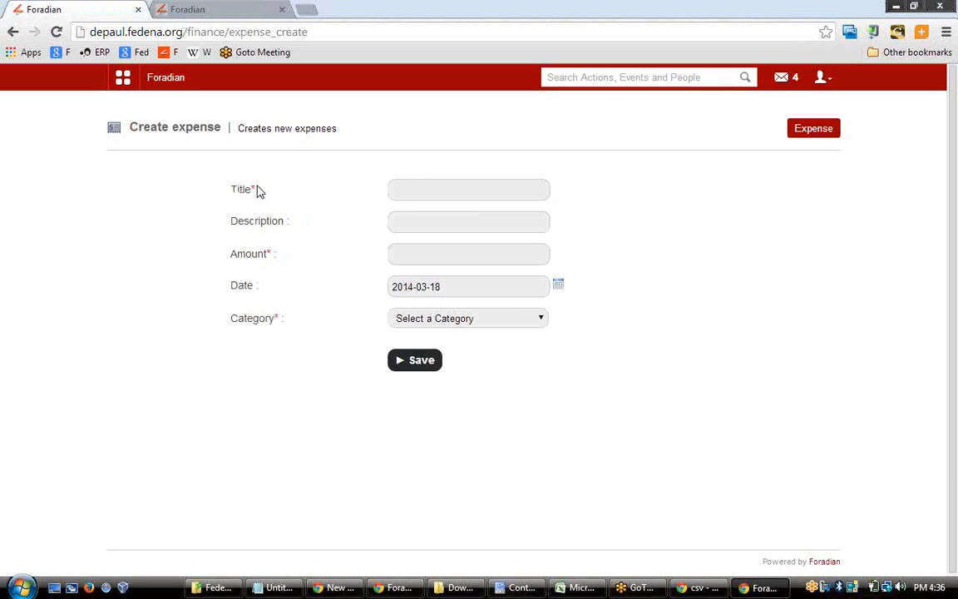
{"action": "left_click", "coordinate": [414, 193]}
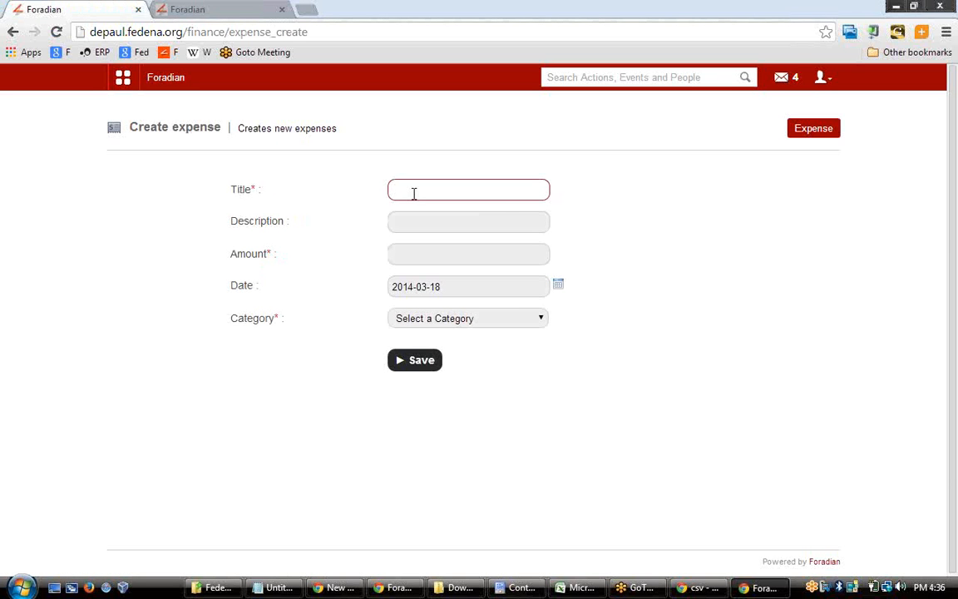
{"action": "left_click", "coordinate": [507, 324]}
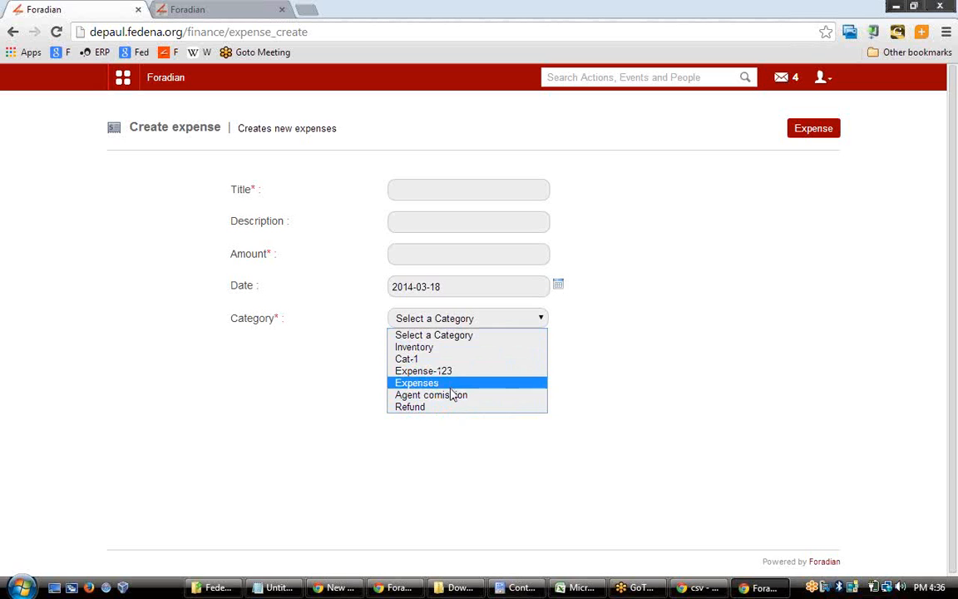
{"action": "left_click", "coordinate": [454, 395]}
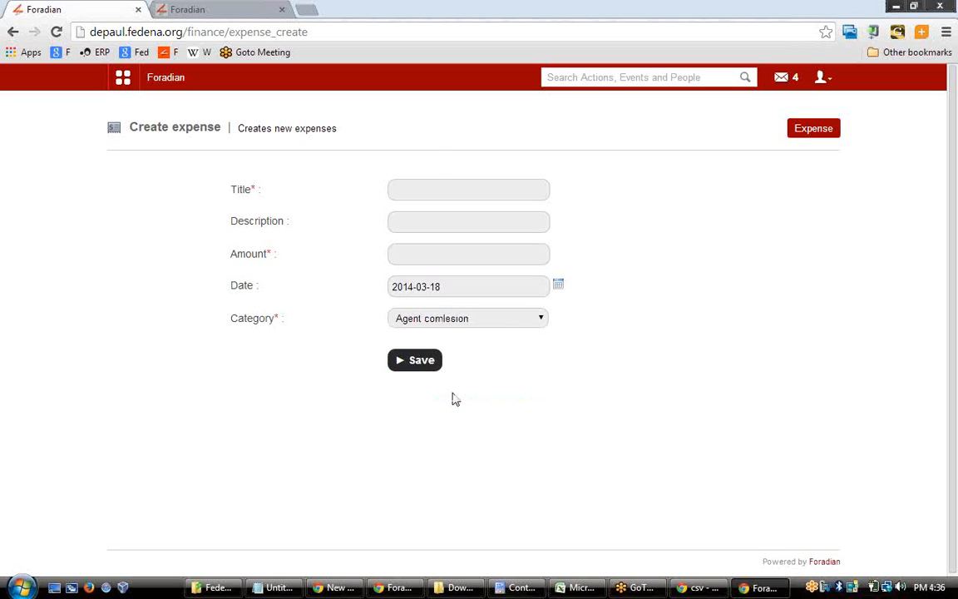
Title the new expense "Agent commmision -123"
{"action": "left_click", "coordinate": [435, 184]}
{"action": "type", "text": "Agent commmisi"}
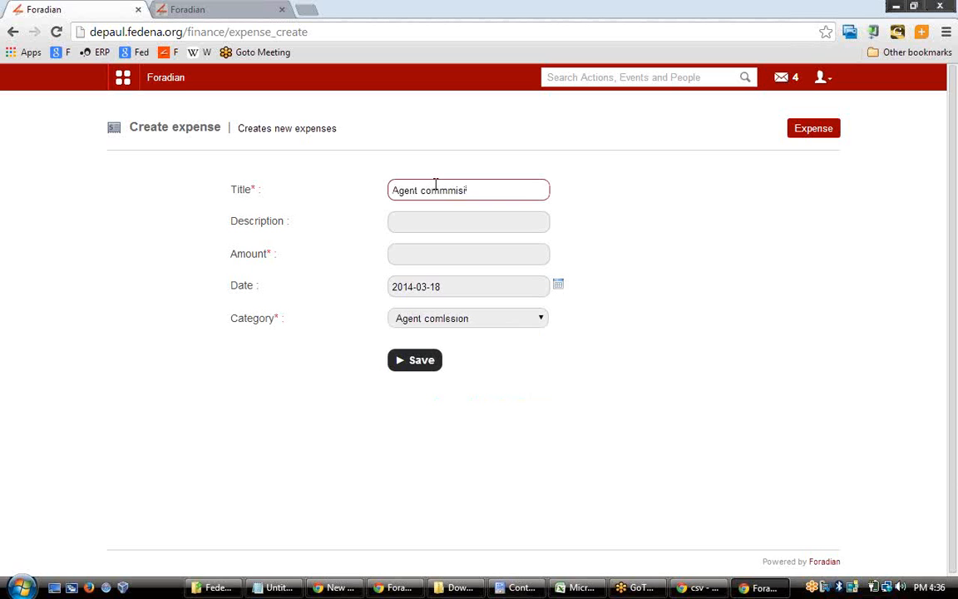
{"action": "type", "text": "on"}
{"action": "key", "text": "BackSpace"}
{"action": "key", "text": "BackSpace"}
{"action": "key", "text": "BackSpace"}
{"action": "type", "text": "ion -123"}
Set the expense amount to 20000 and save the expense
{"action": "left_click", "coordinate": [428, 244]}
{"action": "type", "text": "2"}
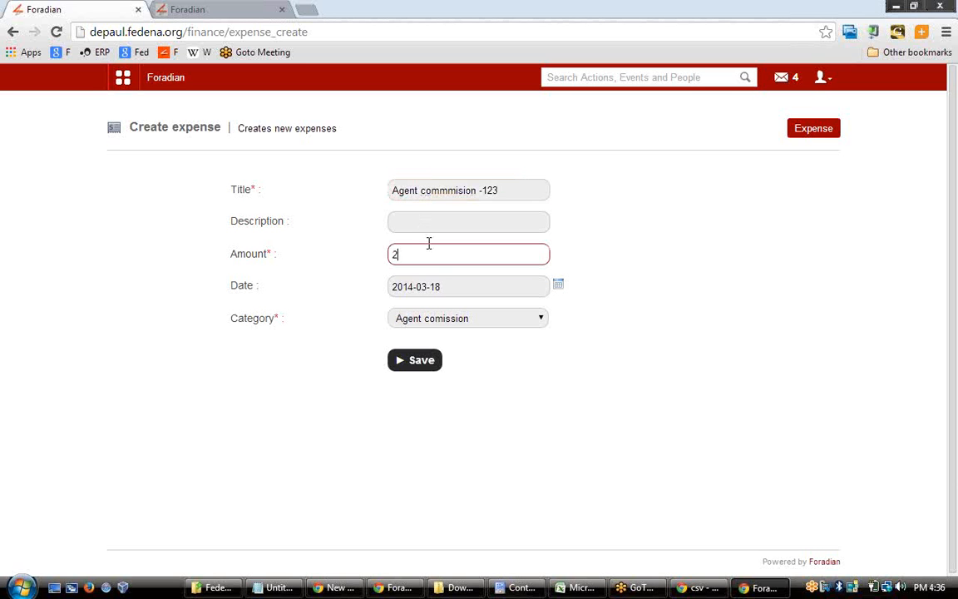
{"action": "type", "text": "0000"}
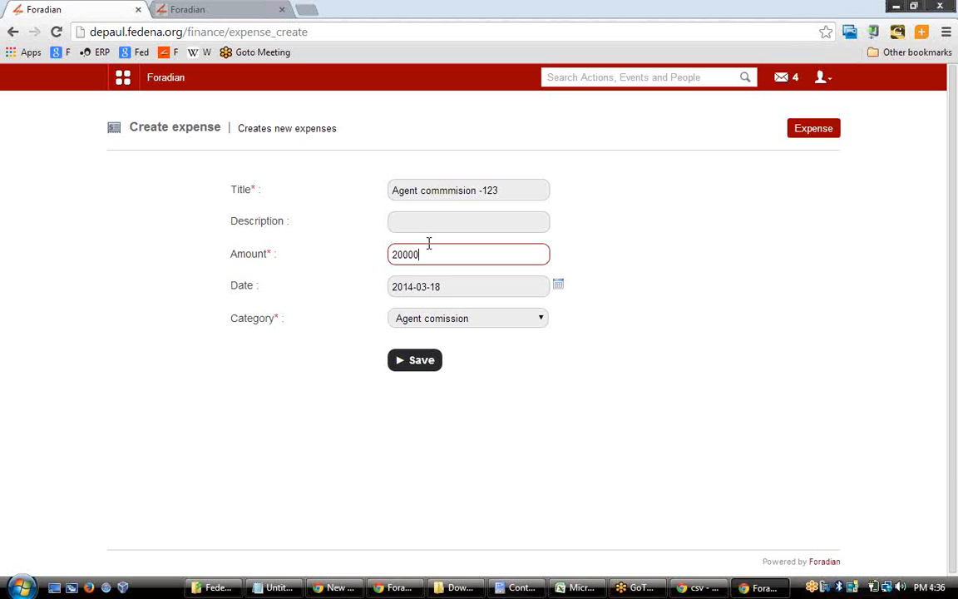
{"action": "left_click", "coordinate": [422, 361]}
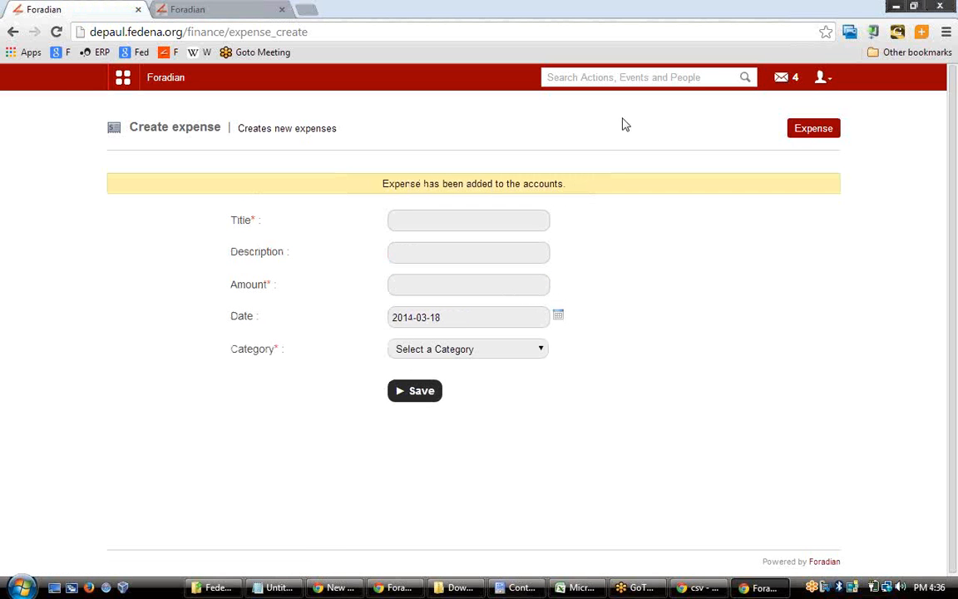
View the expenses list for 2014-03-18, examine the Monthly Salary entry, and go back to the main Finance page
{"action": "left_click", "coordinate": [810, 131]}
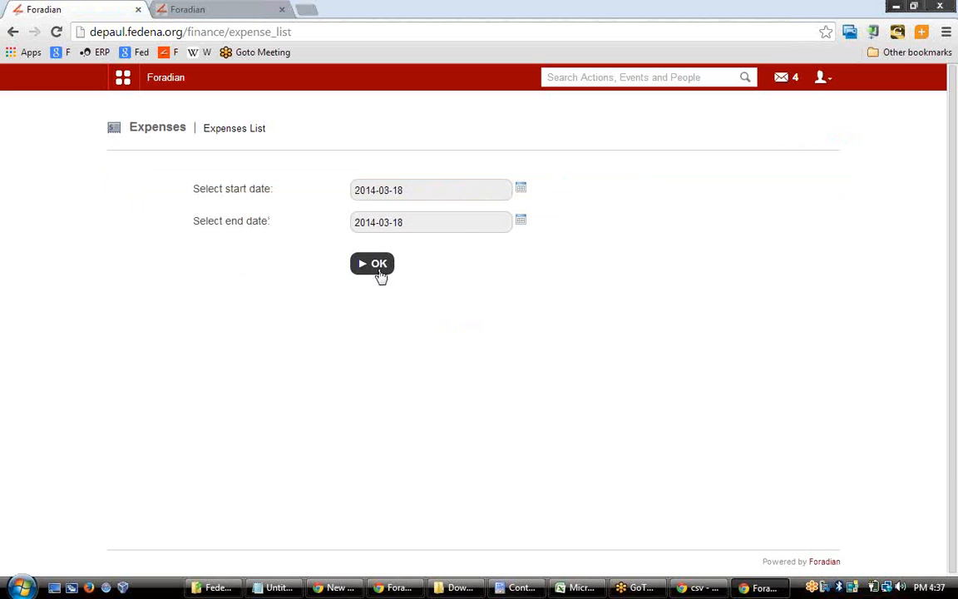
{"action": "left_click", "coordinate": [379, 274]}
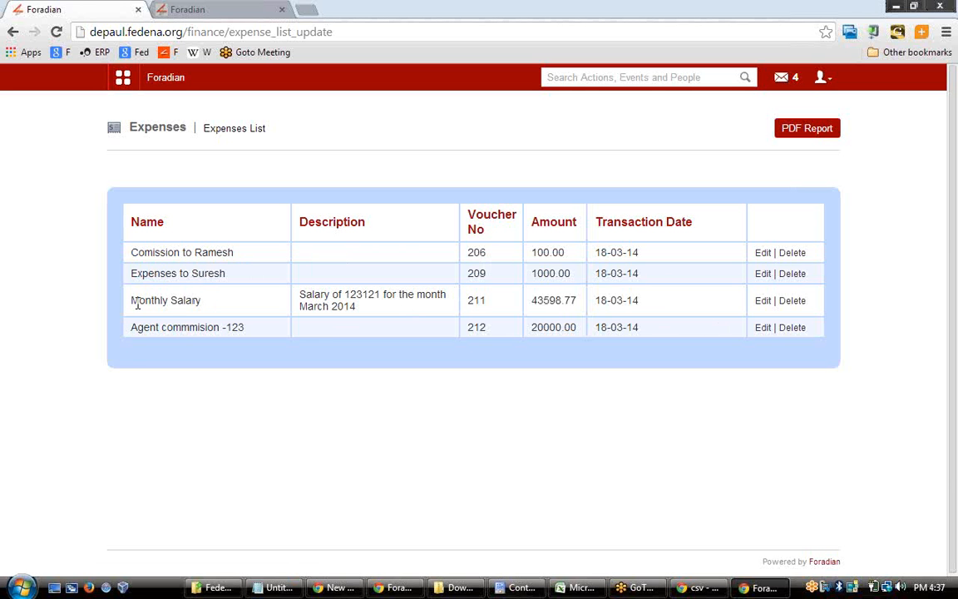
{"action": "left_click_drag", "start_coordinate": [133, 303], "coordinate": [626, 297]}
{"action": "left_click", "coordinate": [316, 77]}
{"action": "left_click", "coordinate": [13, 32]}
{"action": "left_click", "coordinate": [12, 32]}
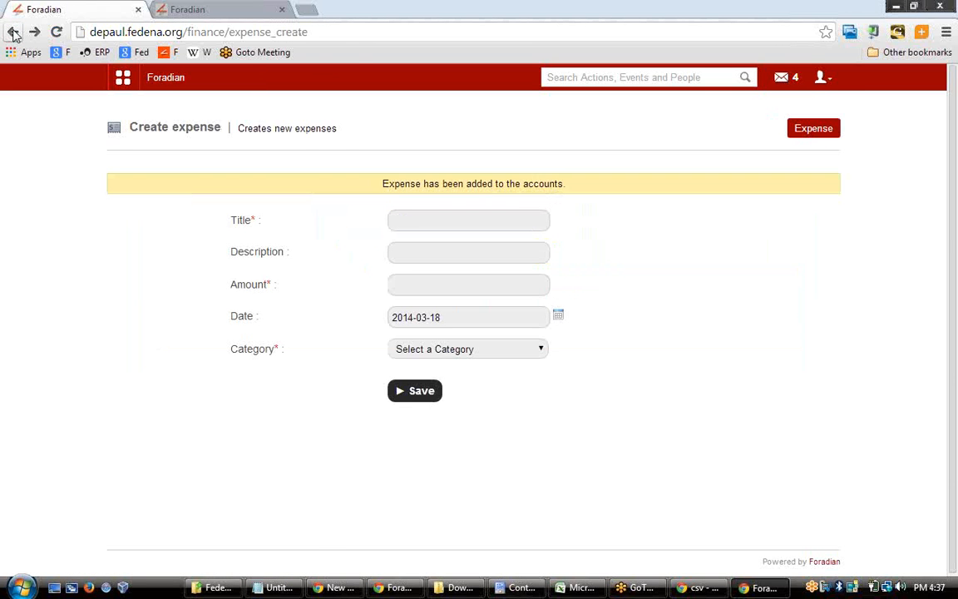
{"action": "left_click", "coordinate": [13, 32]}
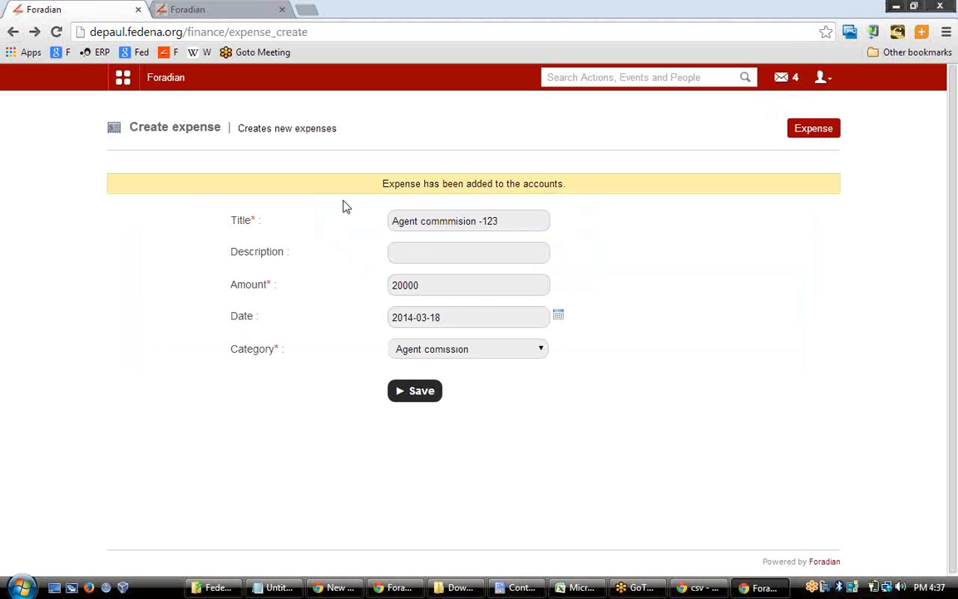
{"action": "left_click", "coordinate": [13, 31]}
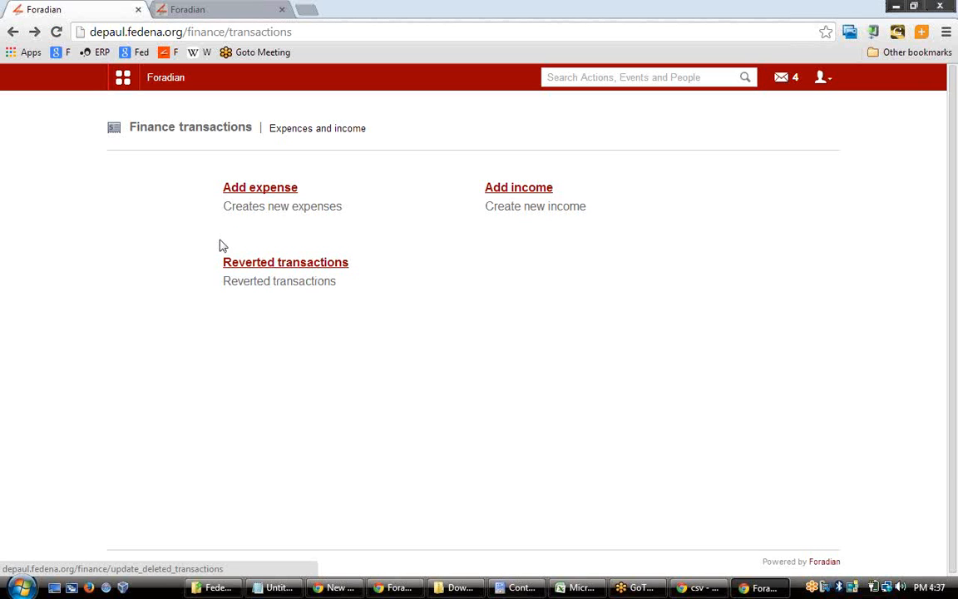
{"action": "left_click", "coordinate": [12, 32]}
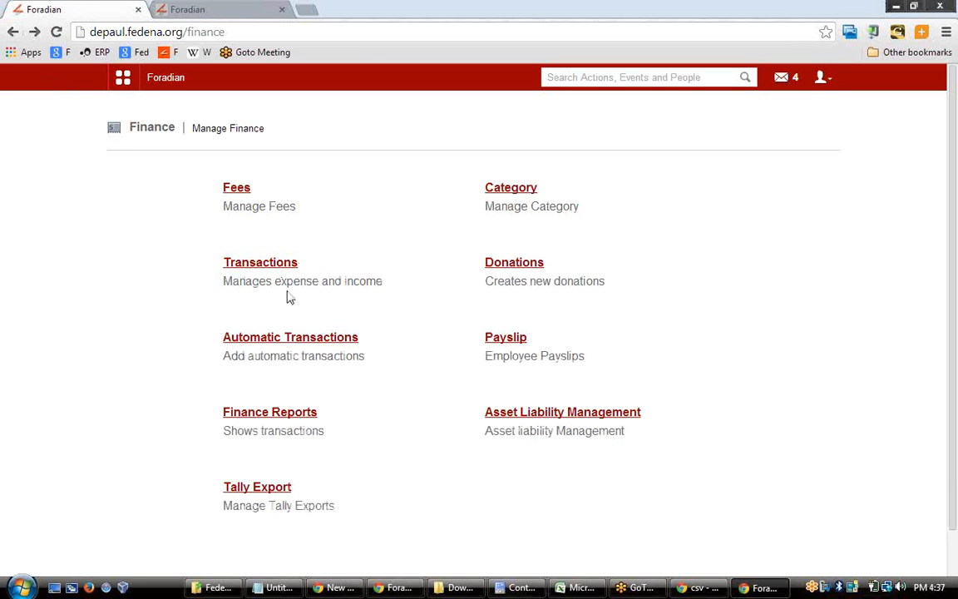
Open Donations and look over the donor name, description and amount fields of the new donation form
{"action": "left_click", "coordinate": [505, 265]}
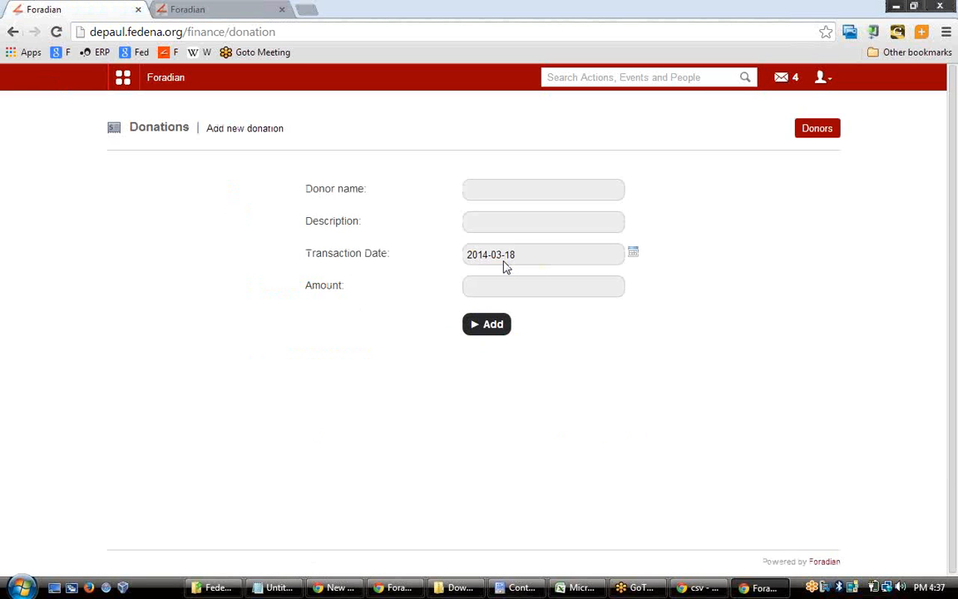
{"action": "left_click", "coordinate": [522, 189]}
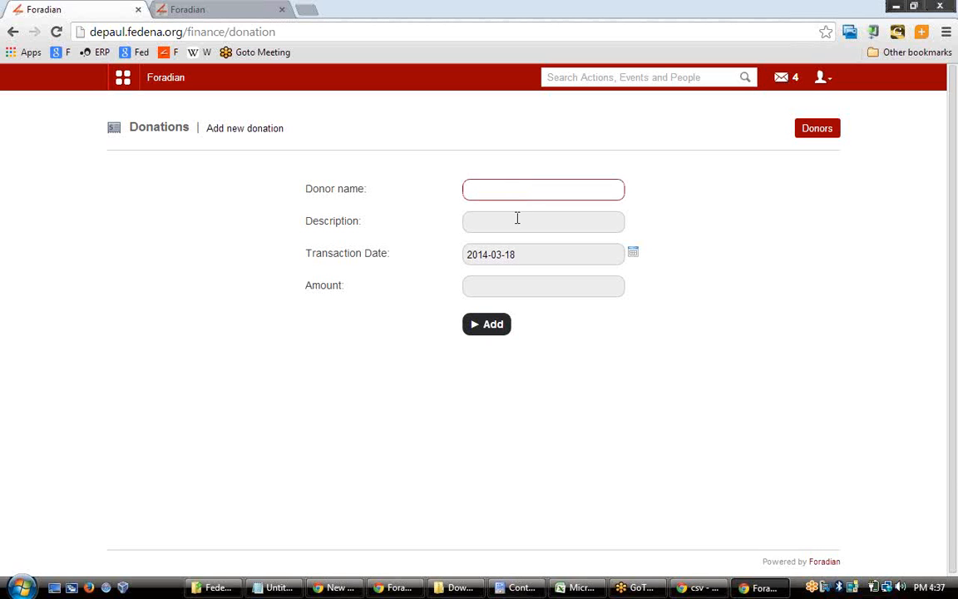
{"action": "left_click", "coordinate": [516, 218]}
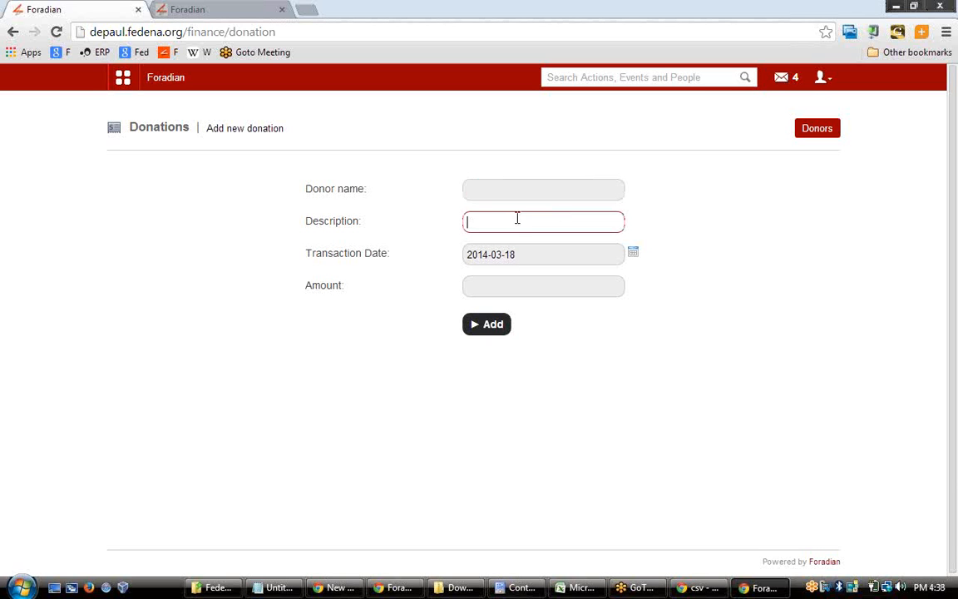
{"action": "left_click", "coordinate": [535, 284]}
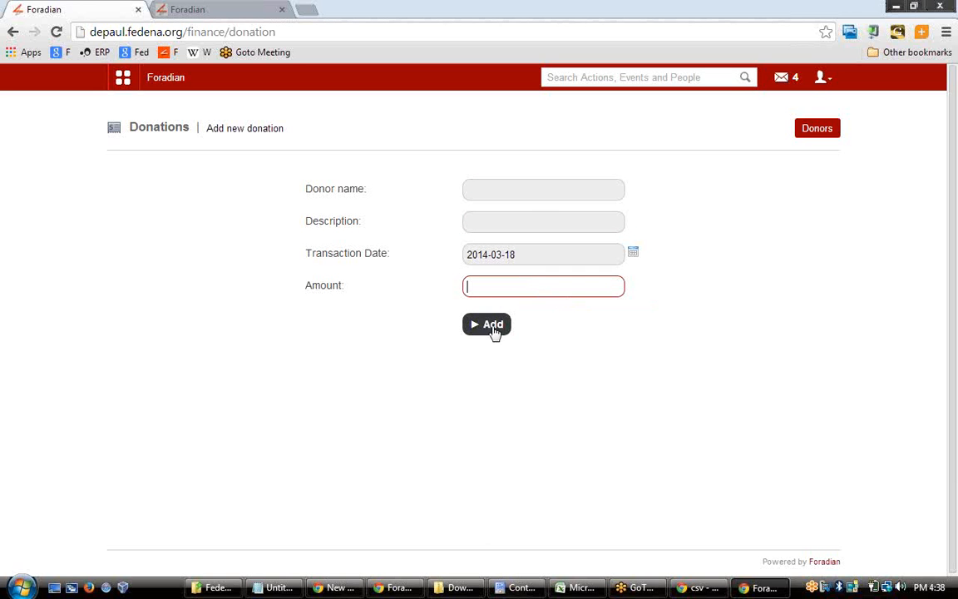
View the first listed donor's donation receipt and its printable PDF, and return to the main Finance page
{"action": "left_click", "coordinate": [816, 130]}
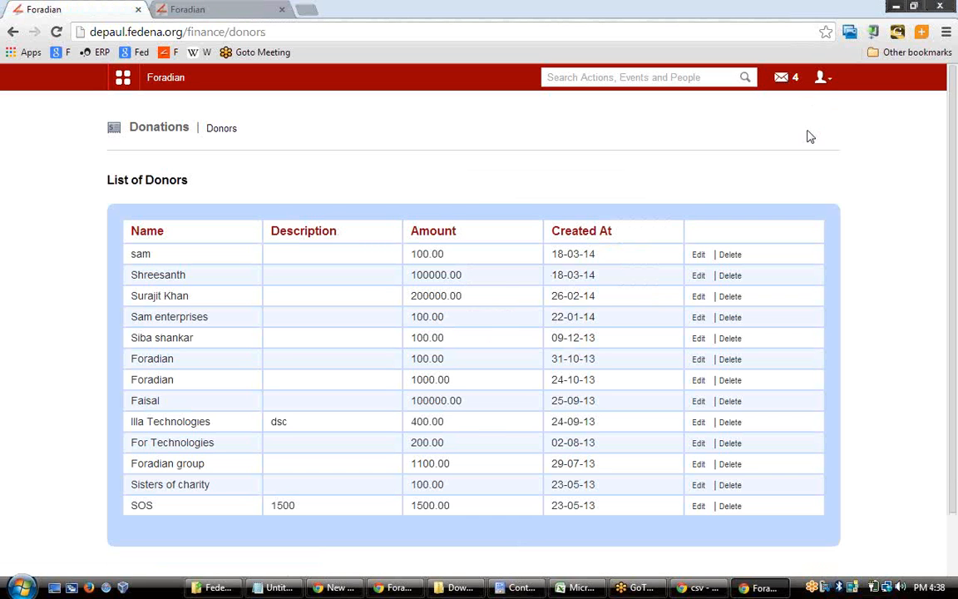
{"action": "left_click", "coordinate": [140, 254]}
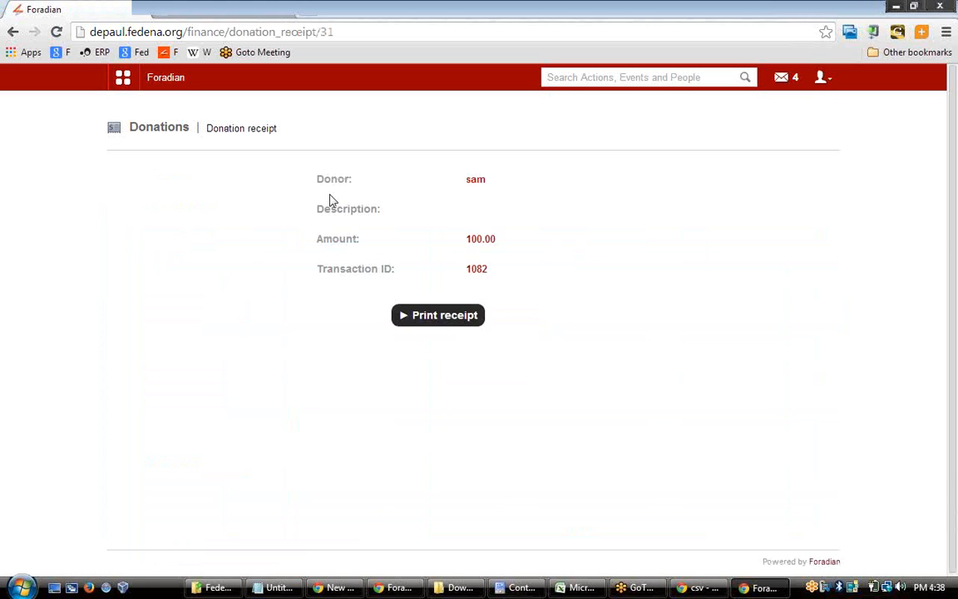
{"action": "left_click", "coordinate": [440, 325]}
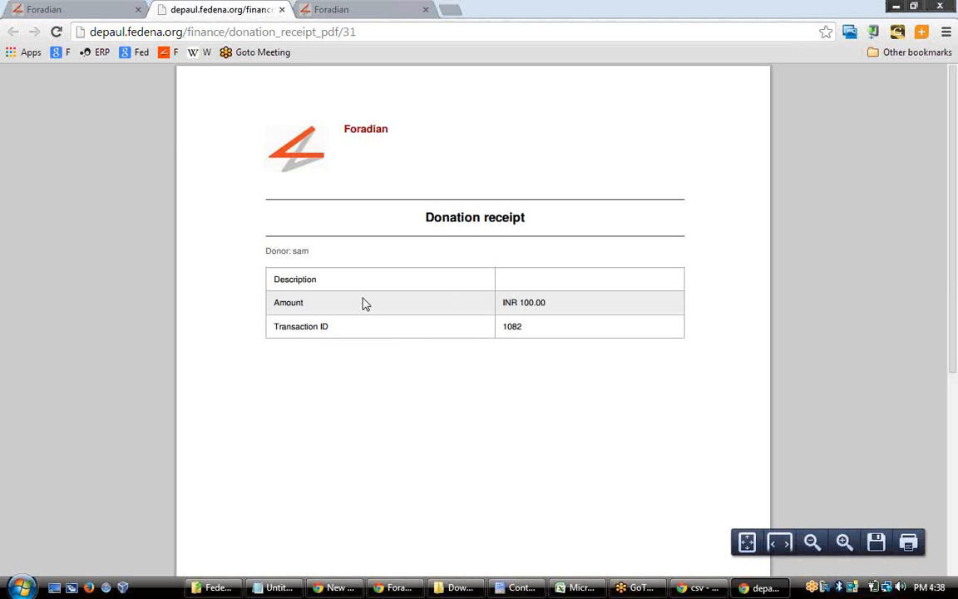
{"action": "left_click", "coordinate": [99, 7]}
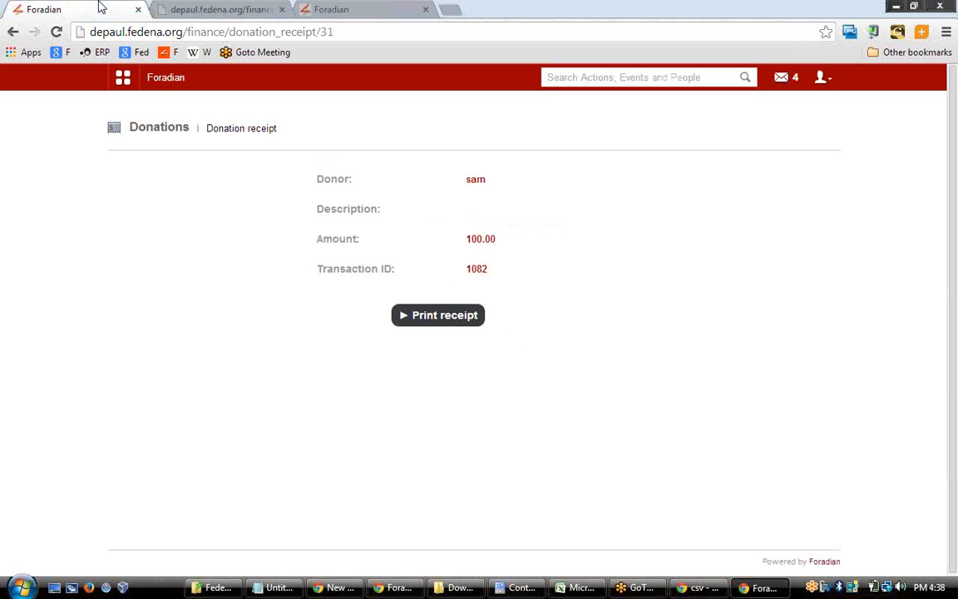
{"action": "left_click", "coordinate": [13, 32]}
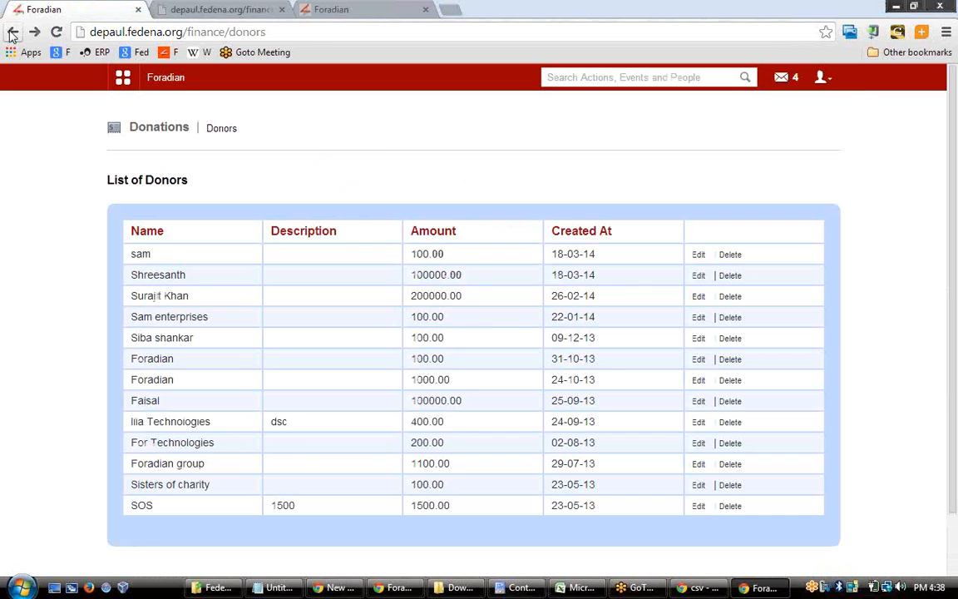
{"action": "left_click", "coordinate": [13, 31]}
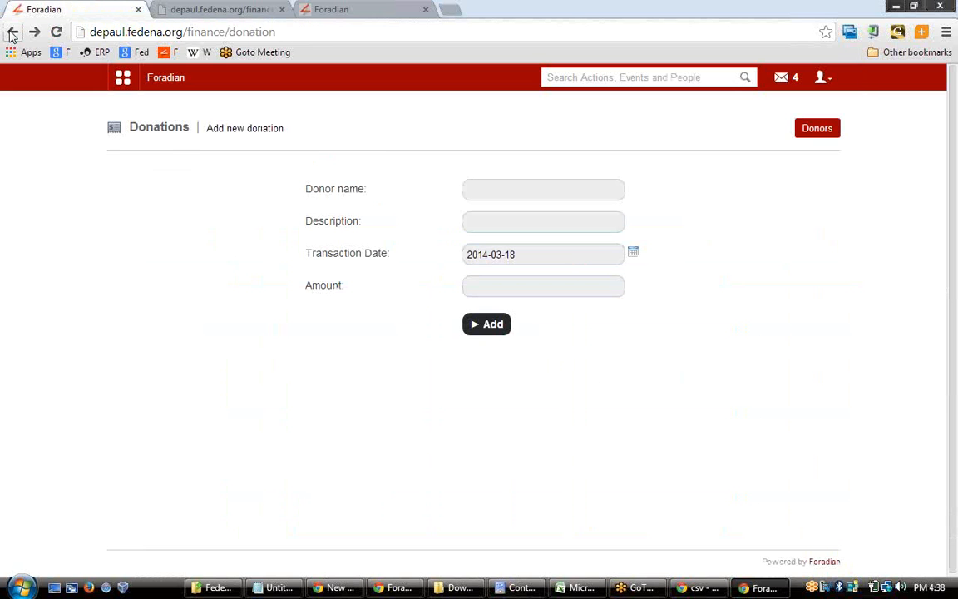
{"action": "left_click", "coordinate": [12, 32]}
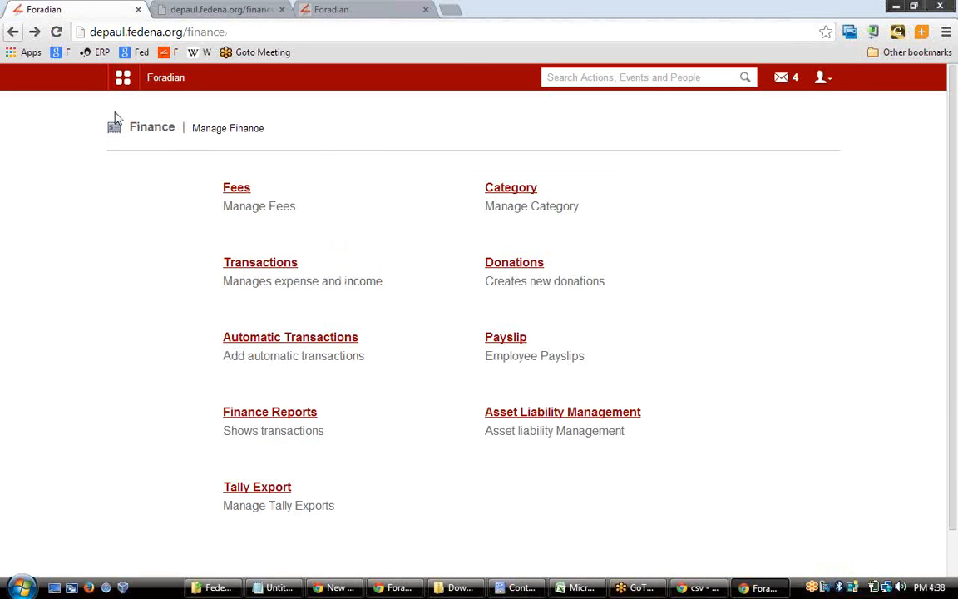
Open Automatic Transactions, look over the category, percentage, title and description fields of the creation form, and return to the main Finance page
{"action": "left_click", "coordinate": [330, 340]}
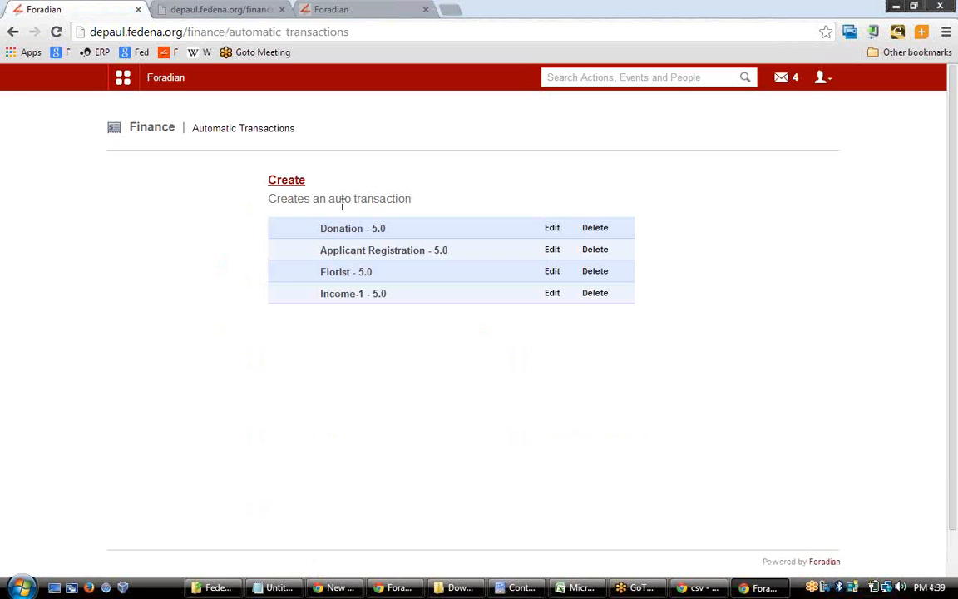
{"action": "left_click", "coordinate": [276, 180]}
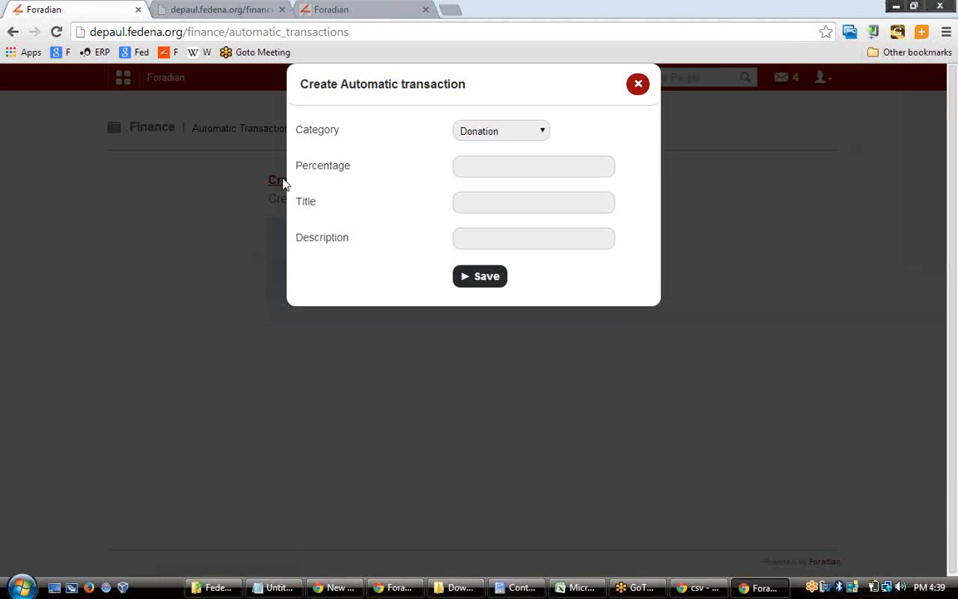
{"action": "left_click", "coordinate": [498, 164]}
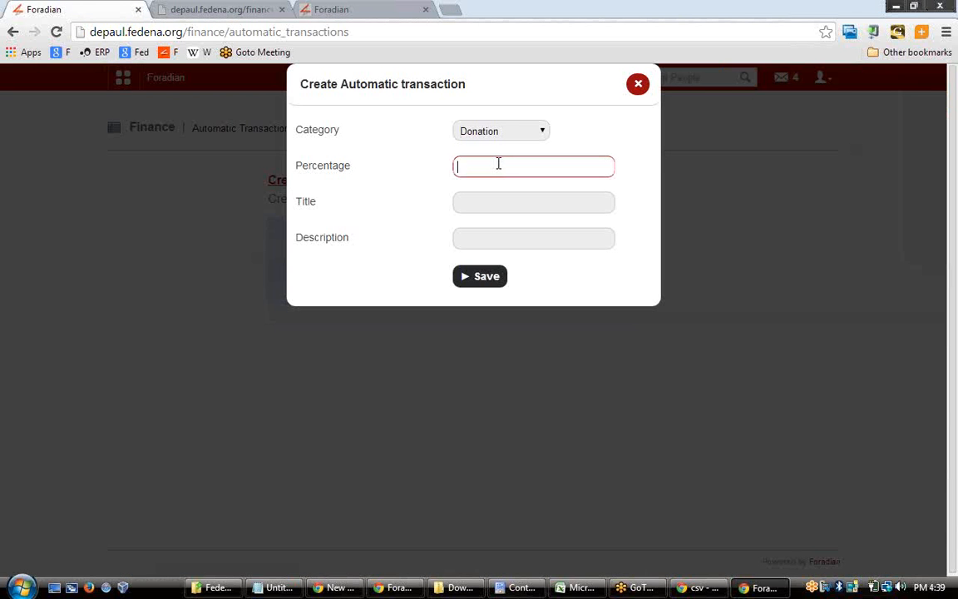
{"action": "left_click", "coordinate": [640, 87]}
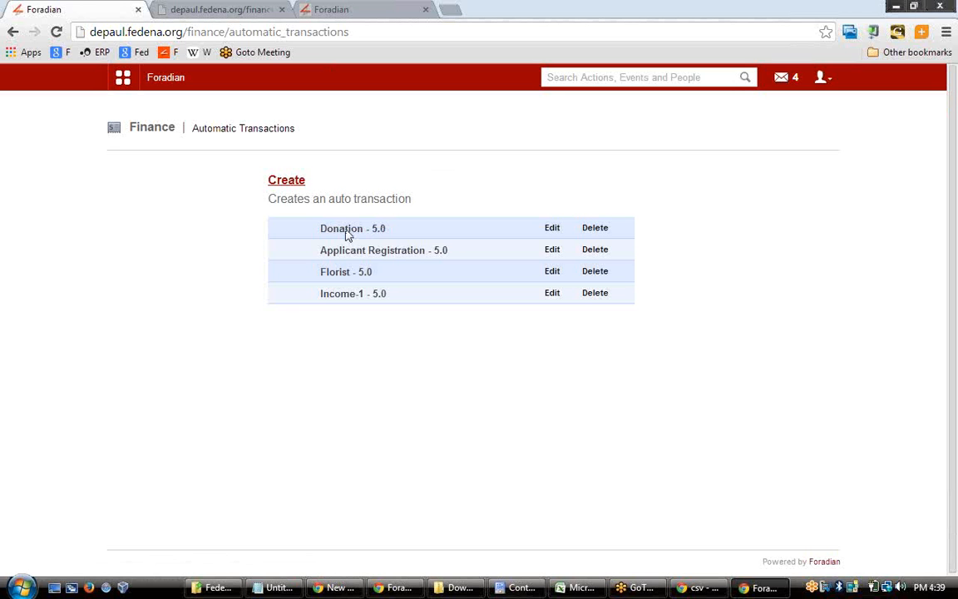
{"action": "left_click", "coordinate": [13, 35]}
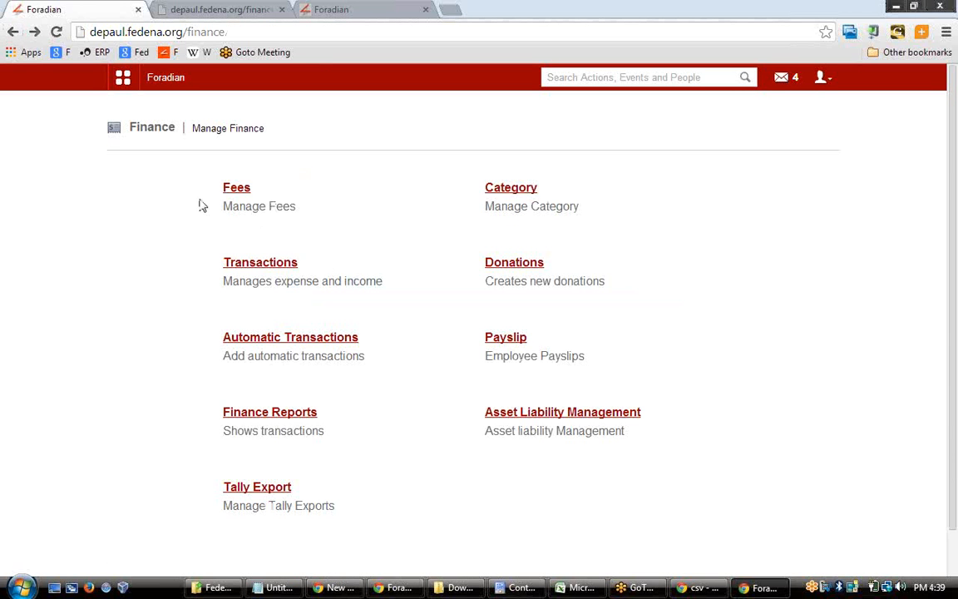
View the monthly payslips of the Academics department for March 2014 from the Finance payslip section
{"action": "left_click", "coordinate": [509, 343]}
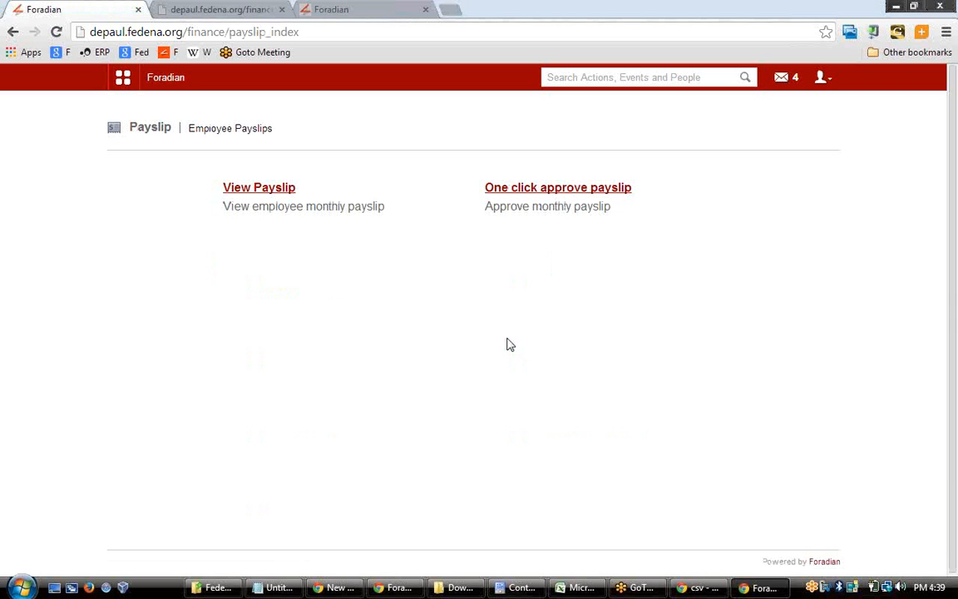
{"action": "left_click", "coordinate": [277, 191]}
{"action": "left_click", "coordinate": [541, 221]}
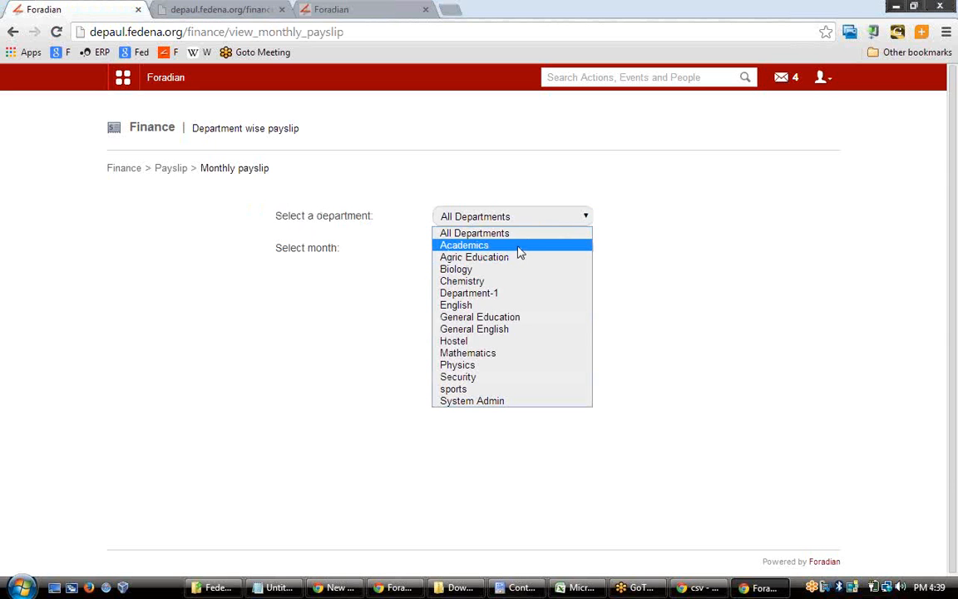
{"action": "left_click", "coordinate": [519, 247]}
{"action": "left_click", "coordinate": [519, 249]}
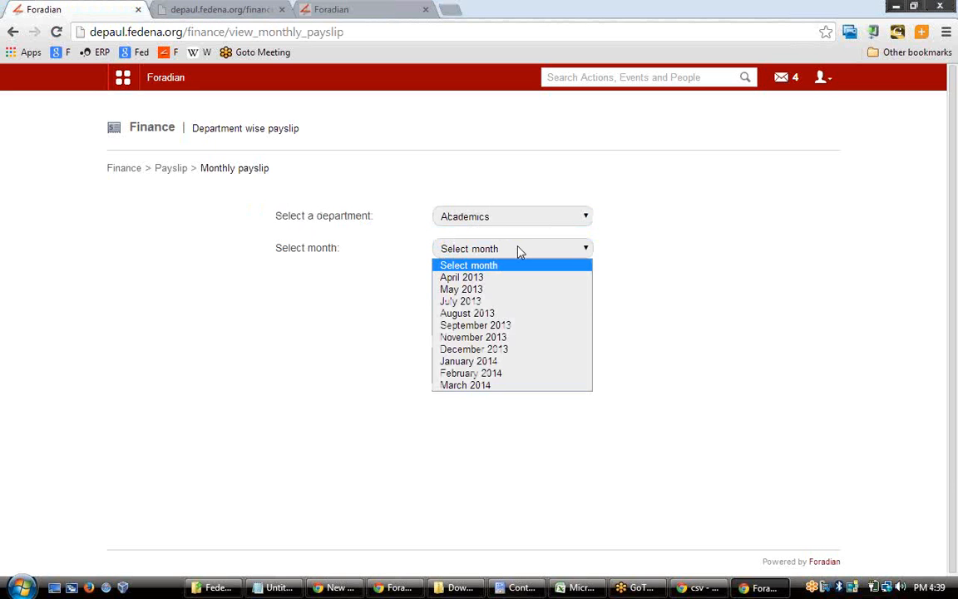
{"action": "left_click", "coordinate": [480, 387]}
{"action": "left_click", "coordinate": [457, 287]}
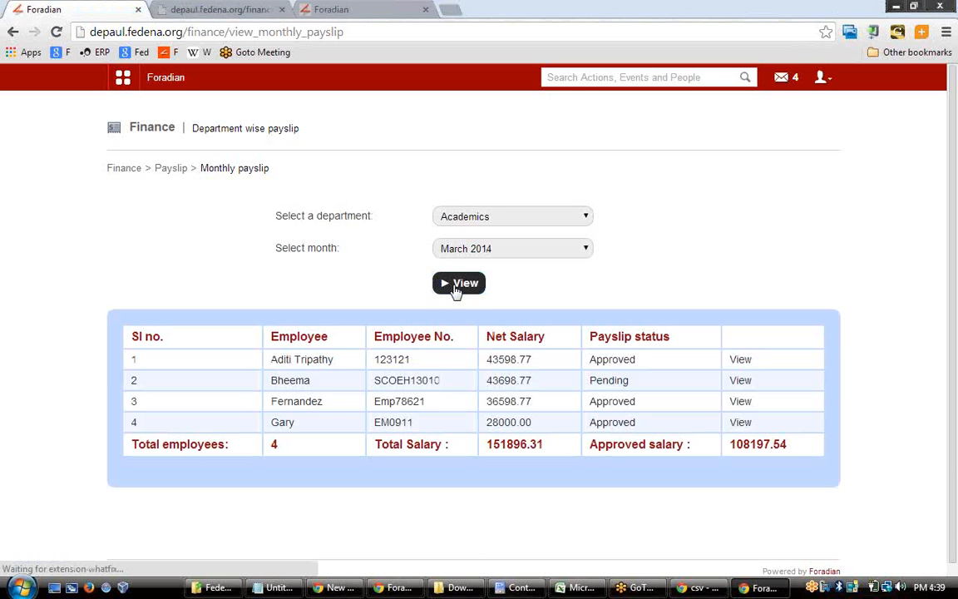
Open the pending Academics payslip, approve it with the remark "okay", check its status and return to the main Finance page
{"action": "left_click", "coordinate": [737, 385]}
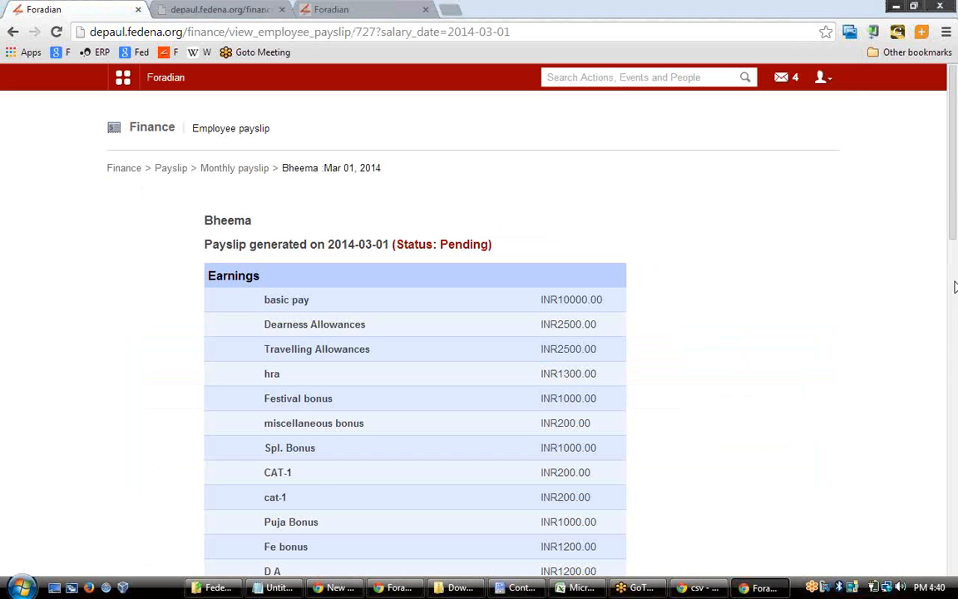
{"action": "left_click", "coordinate": [954, 287]}
{"action": "left_click_drag", "start_coordinate": [955, 287], "coordinate": [954, 453]}
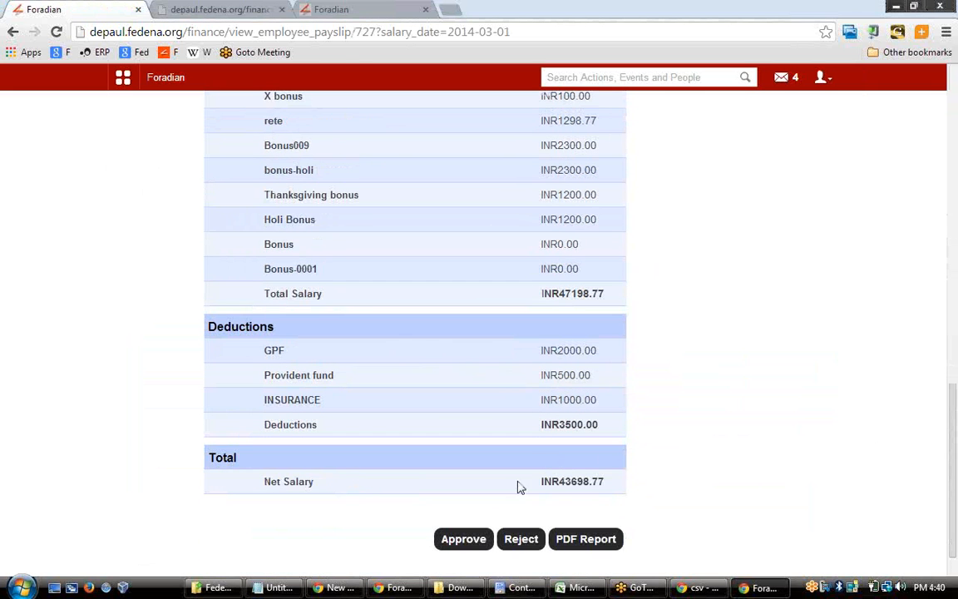
{"action": "left_click", "coordinate": [469, 540]}
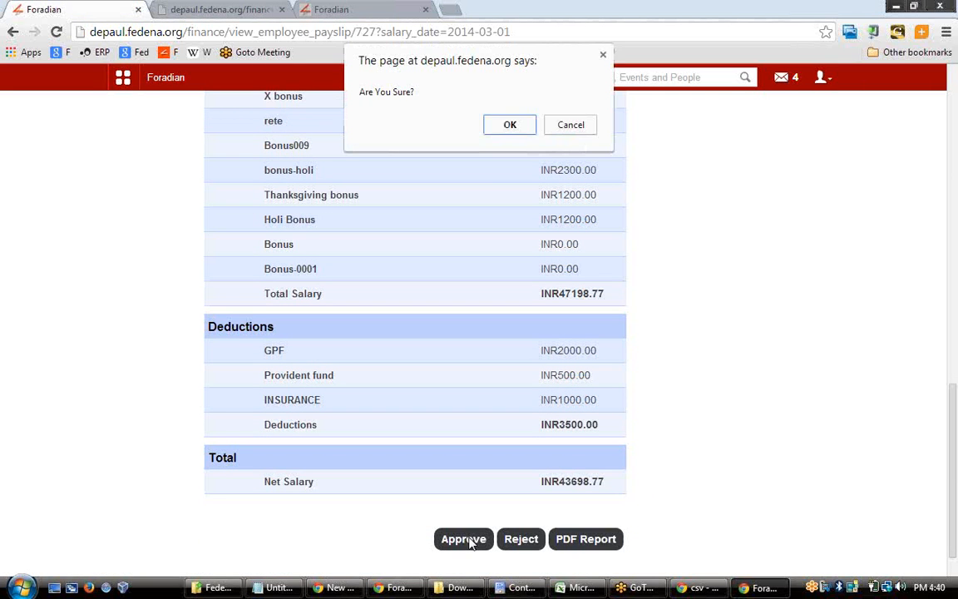
{"action": "left_click", "coordinate": [510, 127]}
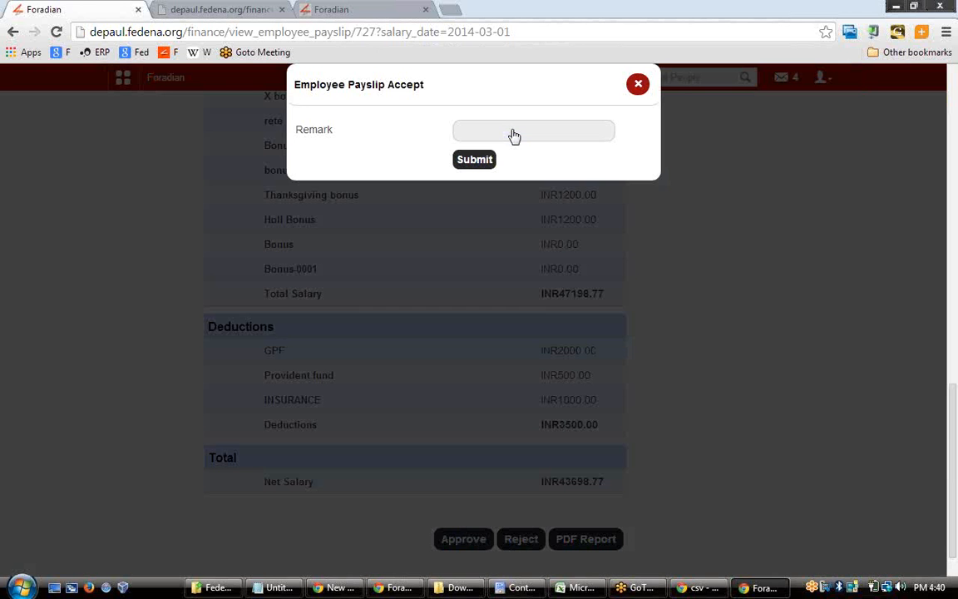
{"action": "left_click", "coordinate": [513, 133]}
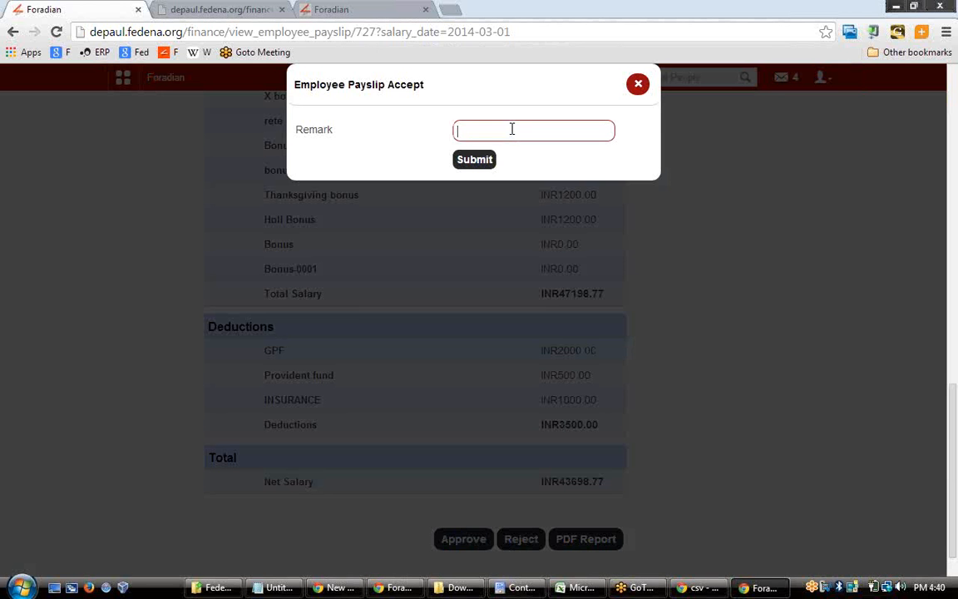
{"action": "type", "text": "okay"}
{"action": "left_click", "coordinate": [483, 163]}
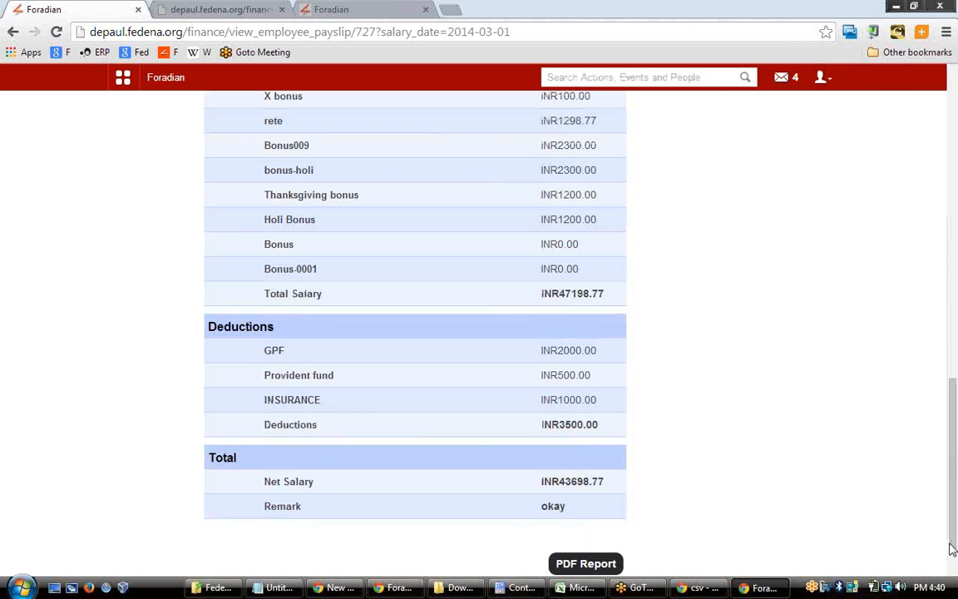
{"action": "left_click_drag", "start_coordinate": [955, 540], "coordinate": [939, 229]}
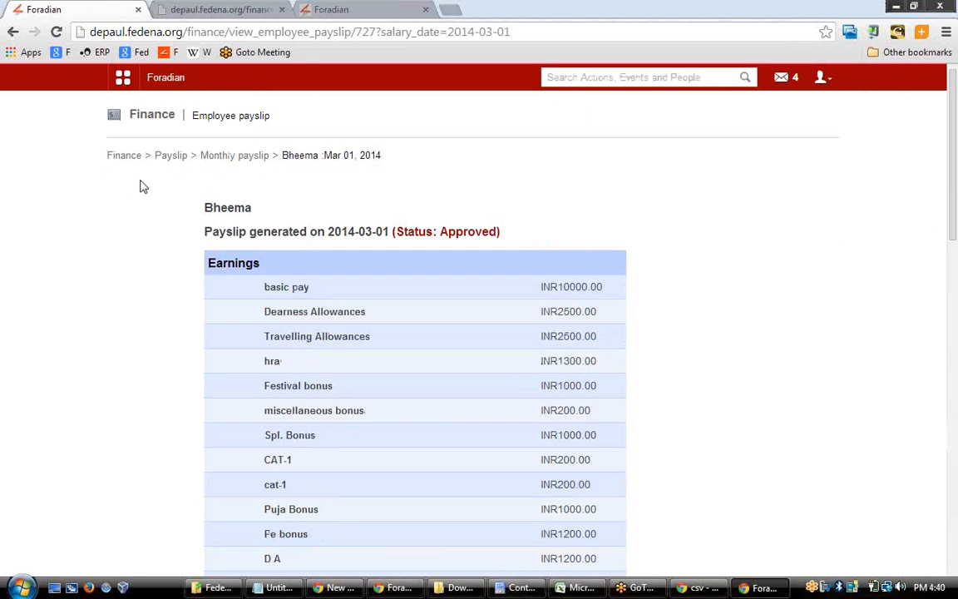
{"action": "left_click", "coordinate": [114, 157]}
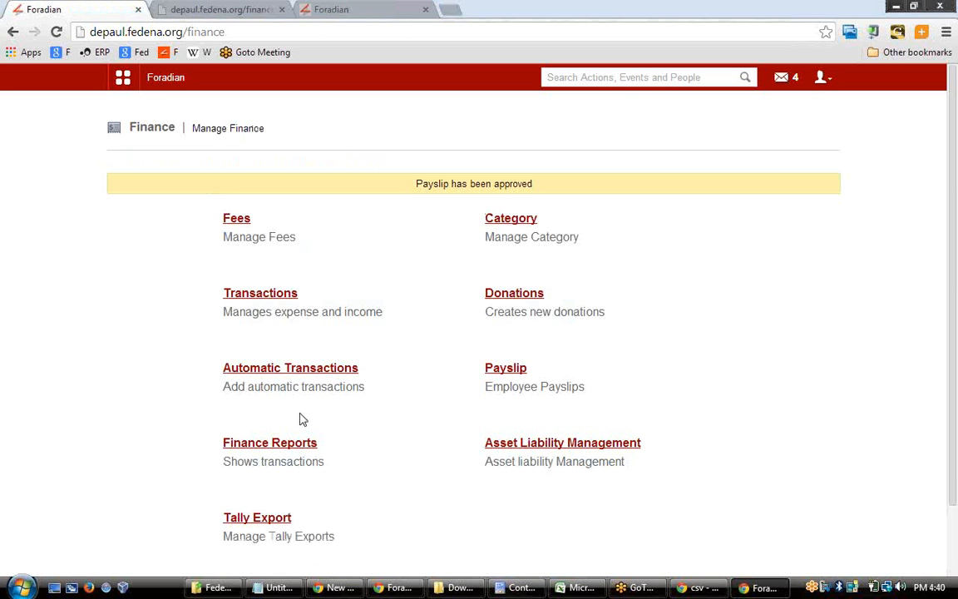
Display the finance transactions report with 2014-03-18 as both start and end date and examine its income and expenses
{"action": "left_click", "coordinate": [282, 444]}
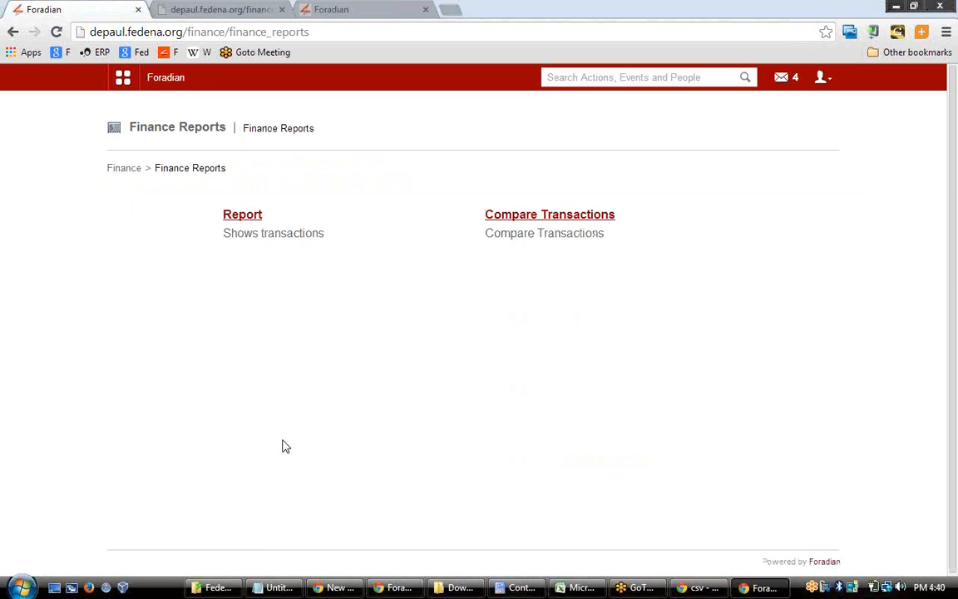
{"action": "left_click", "coordinate": [237, 214]}
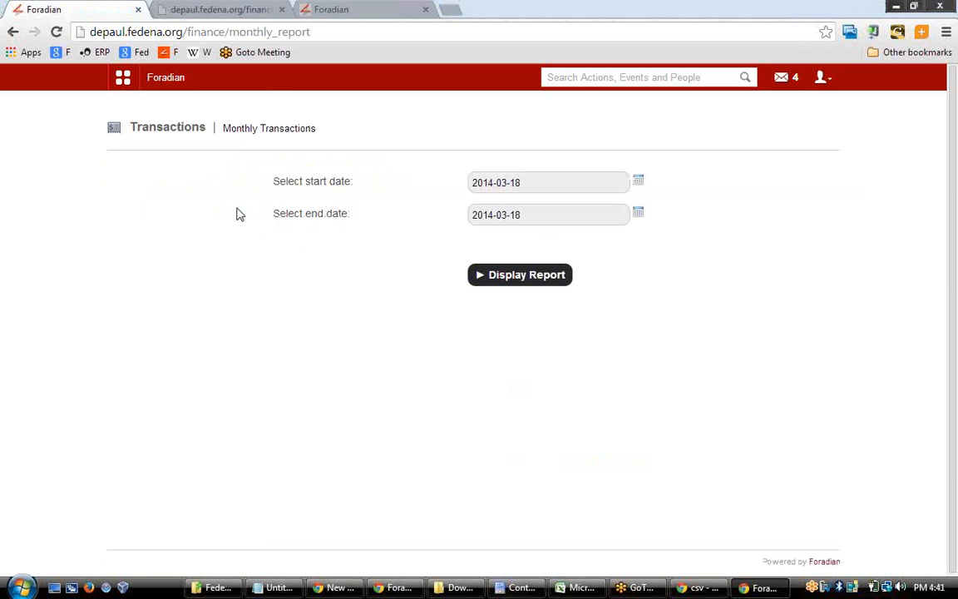
{"action": "left_click", "coordinate": [547, 276]}
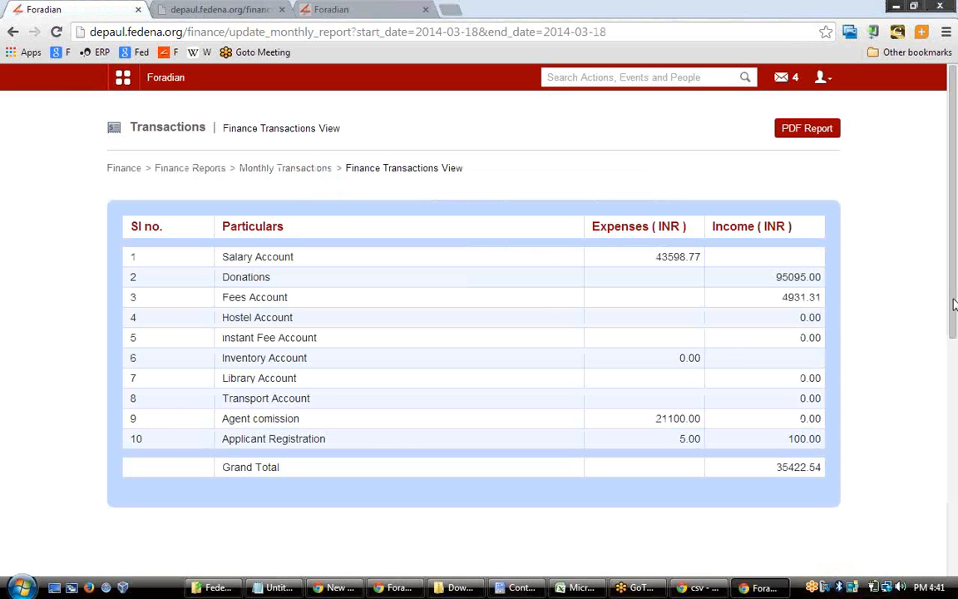
{"action": "mouse_move", "coordinate": [954, 304]}
{"action": "left_mouse_down"}
{"action": "mouse_move", "coordinate": [955, 431]}
{"action": "mouse_move", "coordinate": [939, 296]}
{"action": "left_mouse_up"}
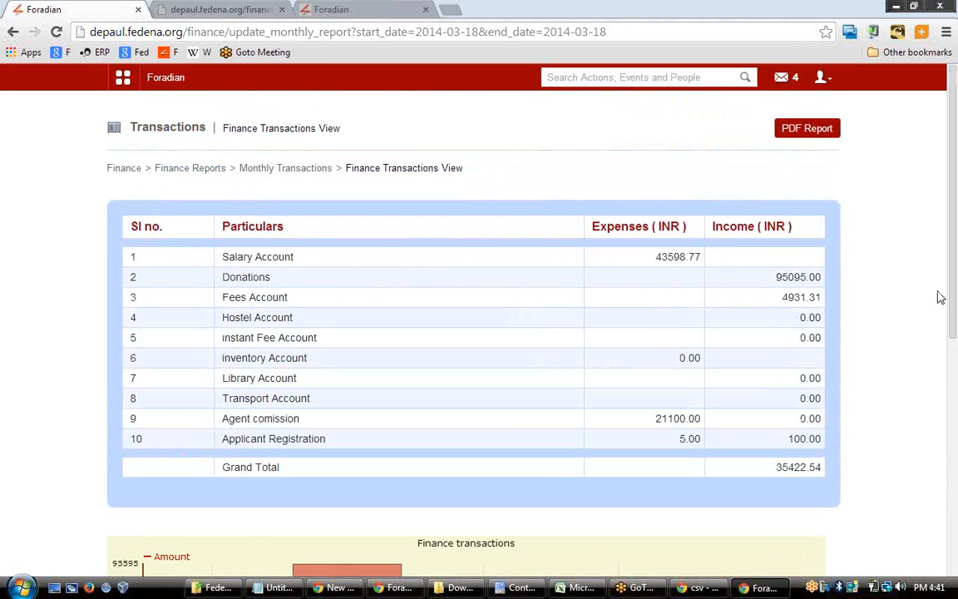
Examine the Salary Account report down to the employees of the Academics department, and go back to the main Finance page
{"action": "left_click", "coordinate": [246, 259]}
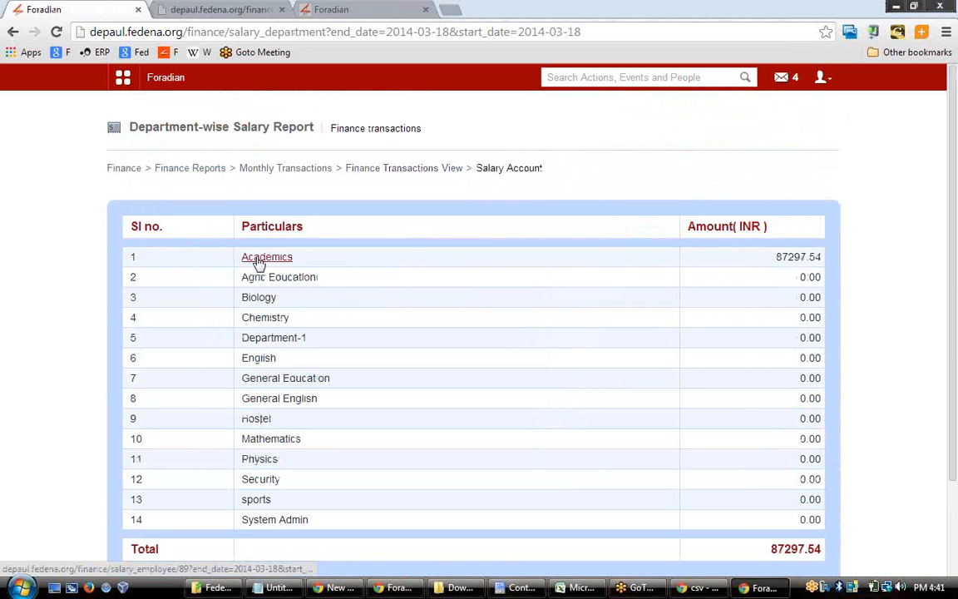
{"action": "left_click", "coordinate": [259, 260]}
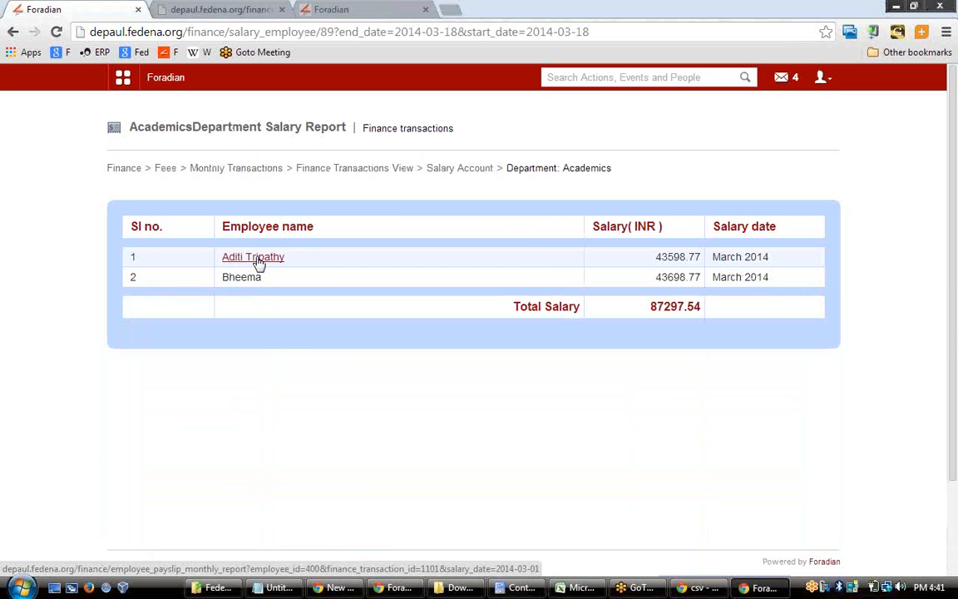
{"action": "left_click", "coordinate": [10, 33]}
{"action": "left_click", "coordinate": [10, 34]}
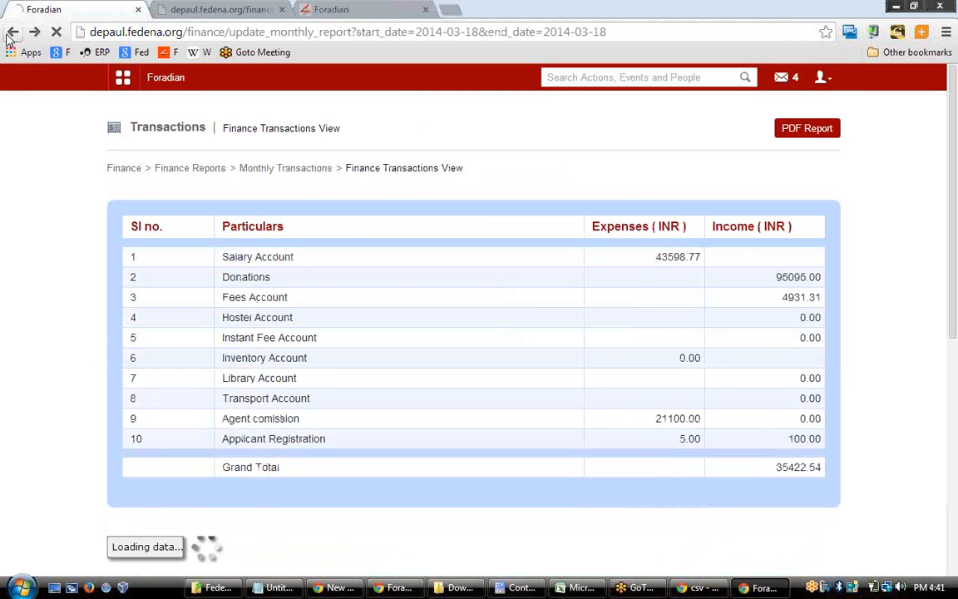
{"action": "left_click", "coordinate": [10, 33]}
{"action": "left_click", "coordinate": [10, 33]}
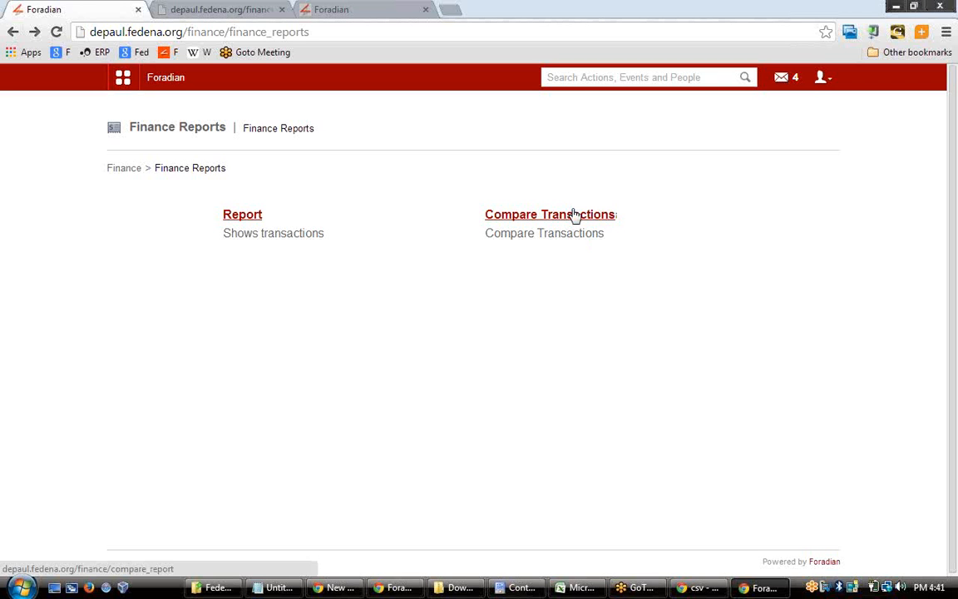
{"action": "left_click", "coordinate": [120, 170]}
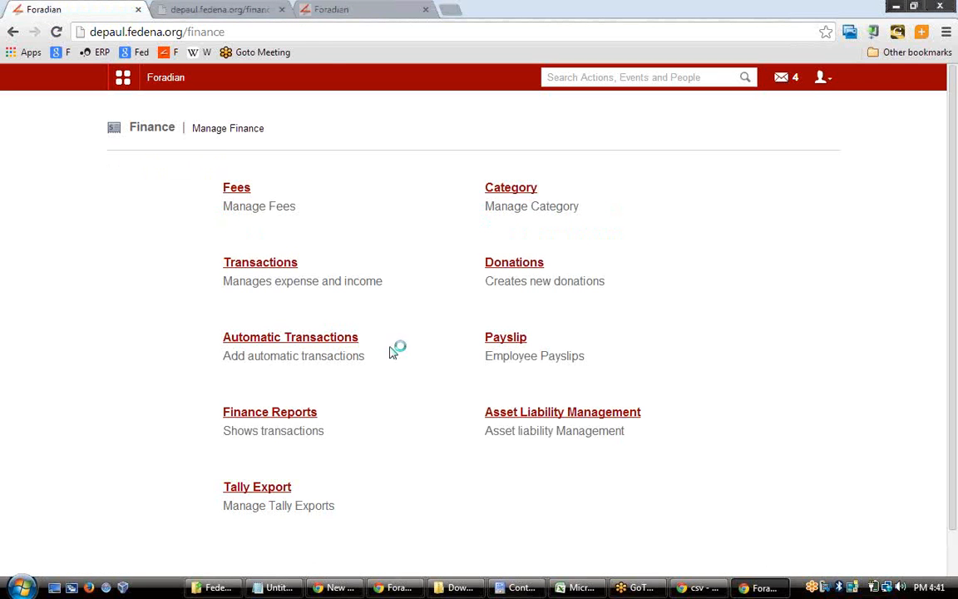
Open asset management, look over the title, description and amount fields of the new asset form, and close it without saving
{"action": "left_click", "coordinate": [506, 415]}
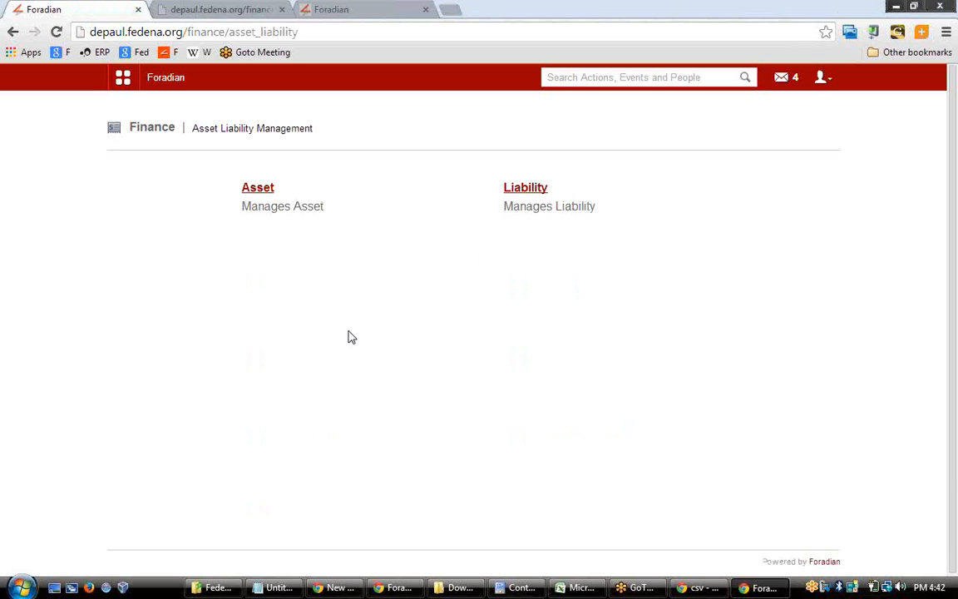
{"action": "left_click", "coordinate": [263, 198]}
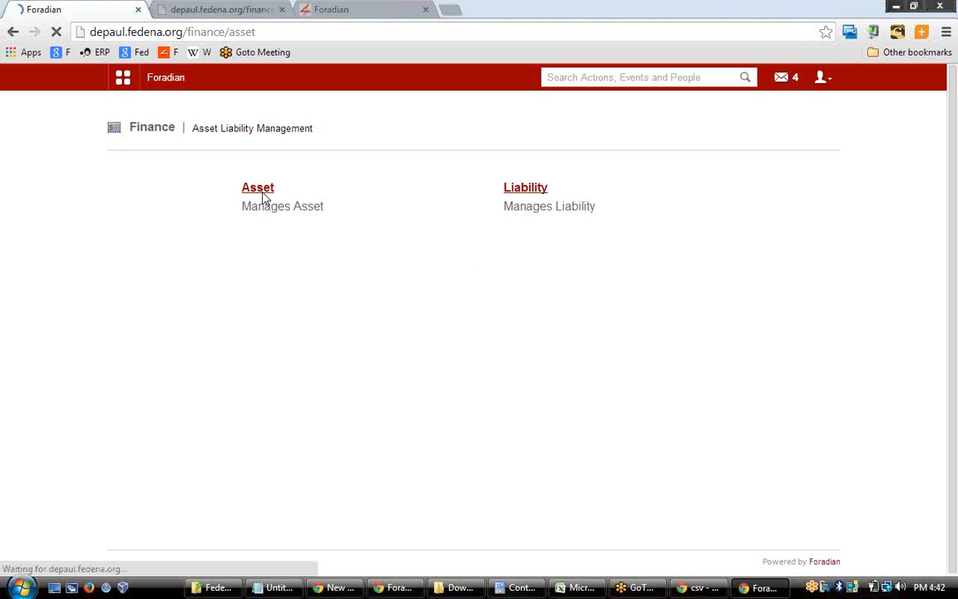
{"action": "left_click", "coordinate": [249, 190]}
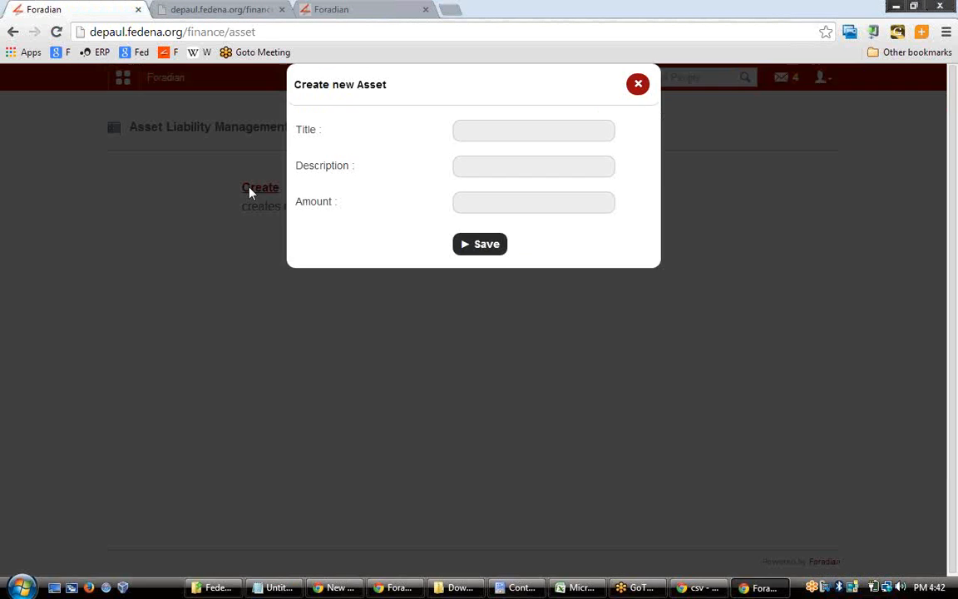
{"action": "left_click", "coordinate": [521, 133]}
{"action": "left_click", "coordinate": [537, 166]}
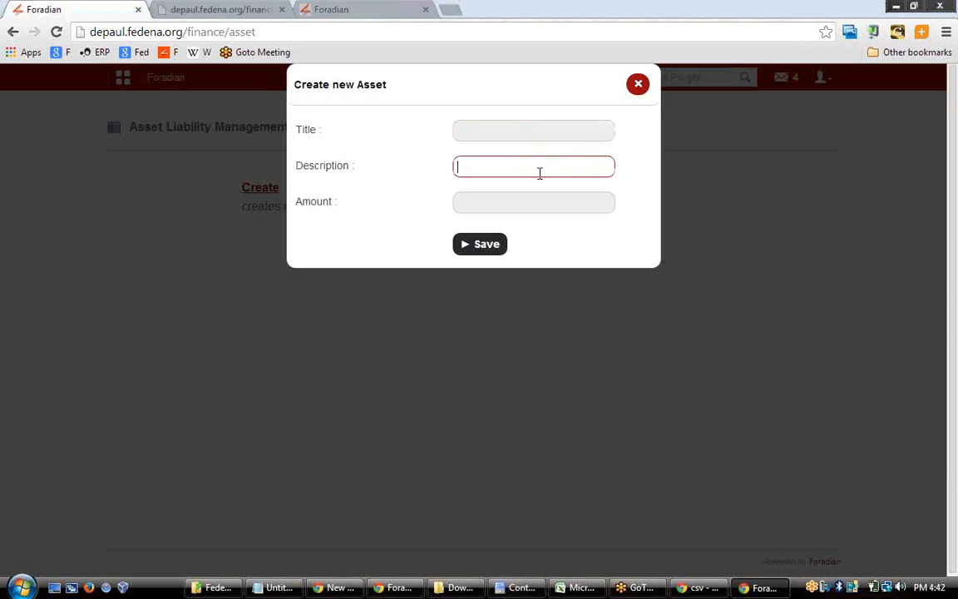
{"action": "left_click", "coordinate": [538, 206]}
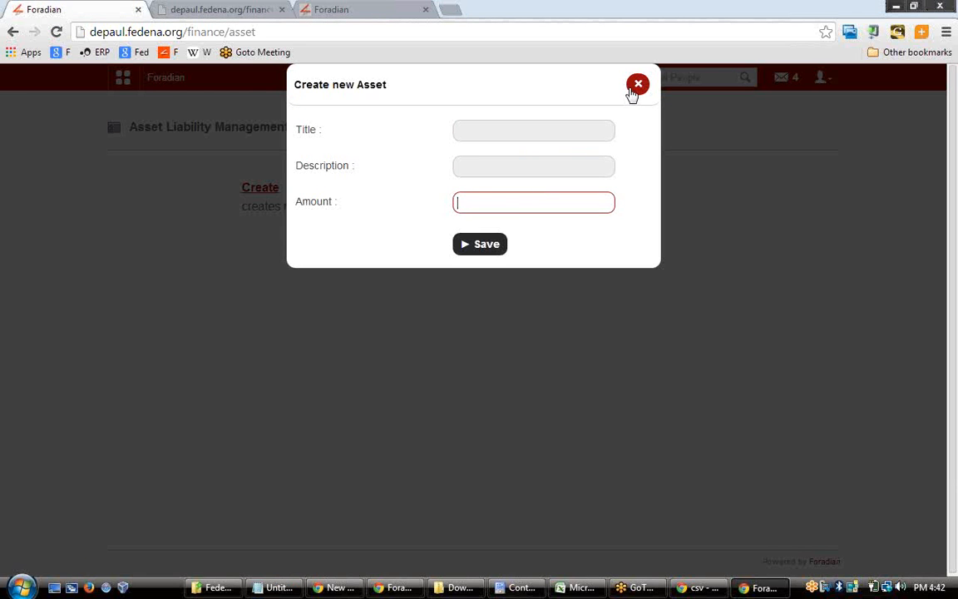
{"action": "left_click", "coordinate": [630, 90]}
View the list of existing assets and return to the main Finance page
{"action": "left_click", "coordinate": [526, 188]}
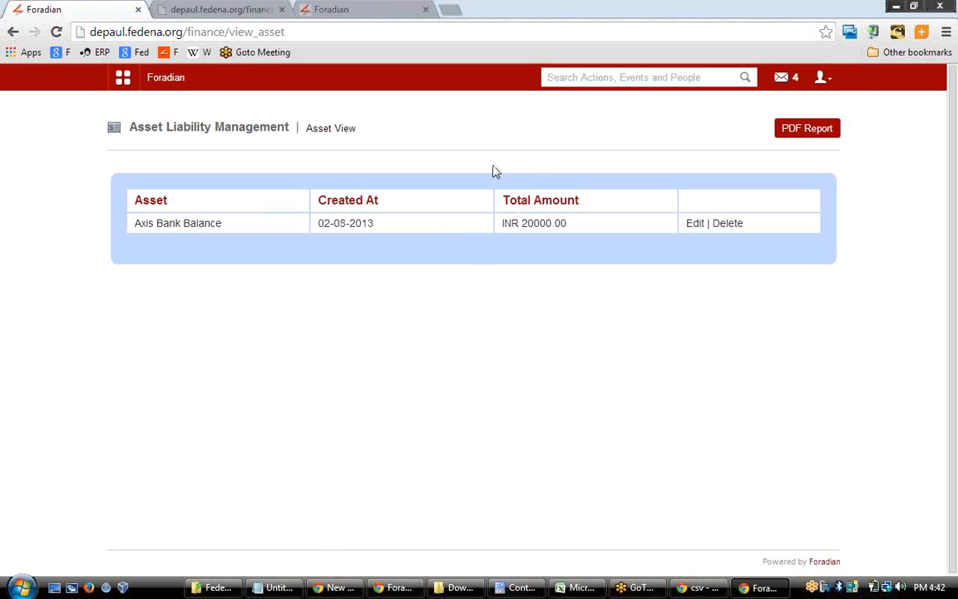
{"action": "left_click", "coordinate": [13, 33]}
{"action": "left_click", "coordinate": [13, 33]}
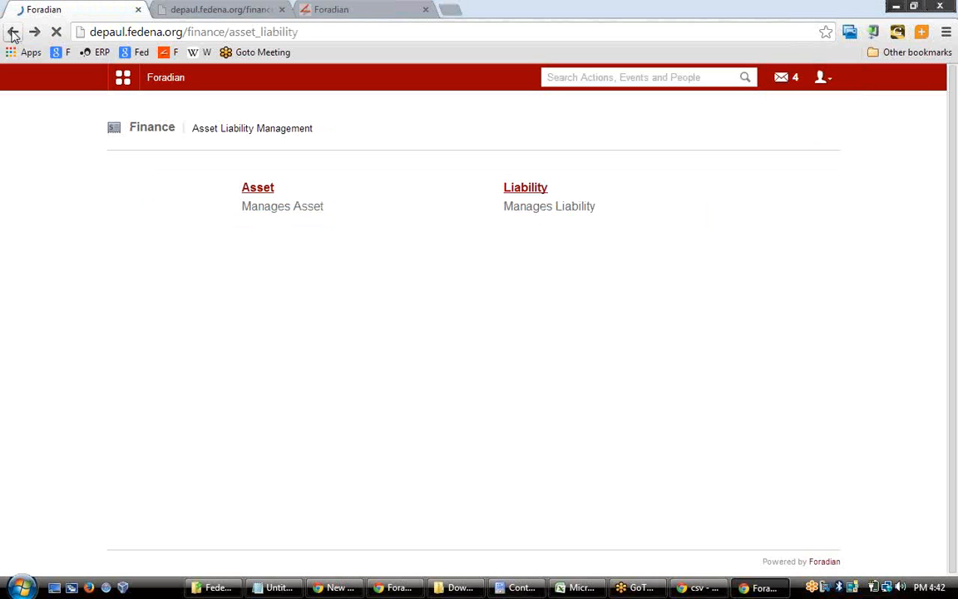
{"action": "left_click", "coordinate": [12, 33]}
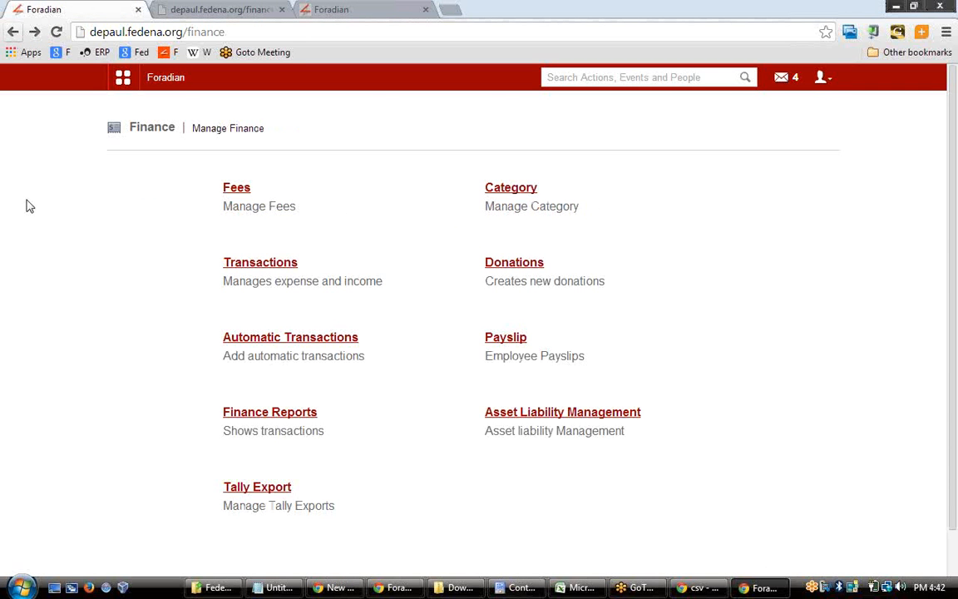